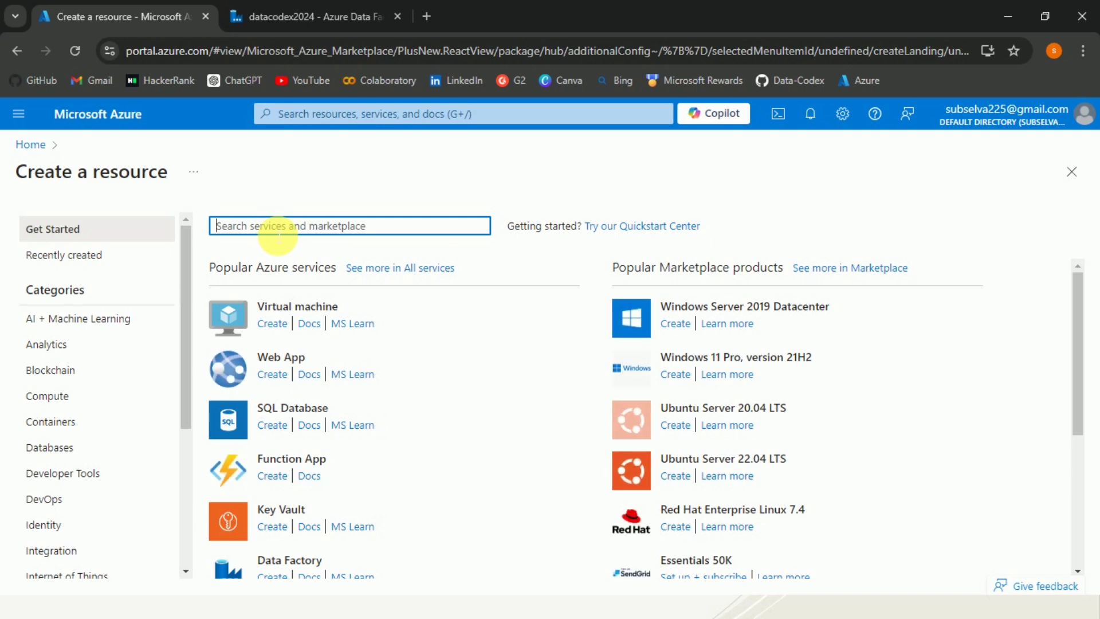
- Find User Assigned Managed Identity in the marketplace and start creating one
text(user)
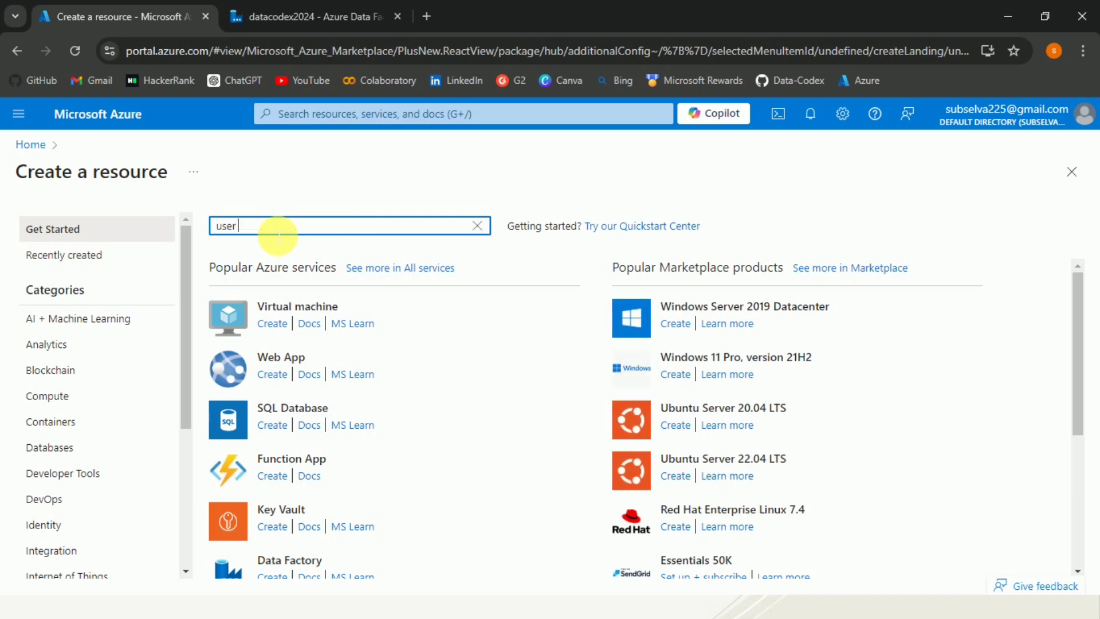
text( assigned)
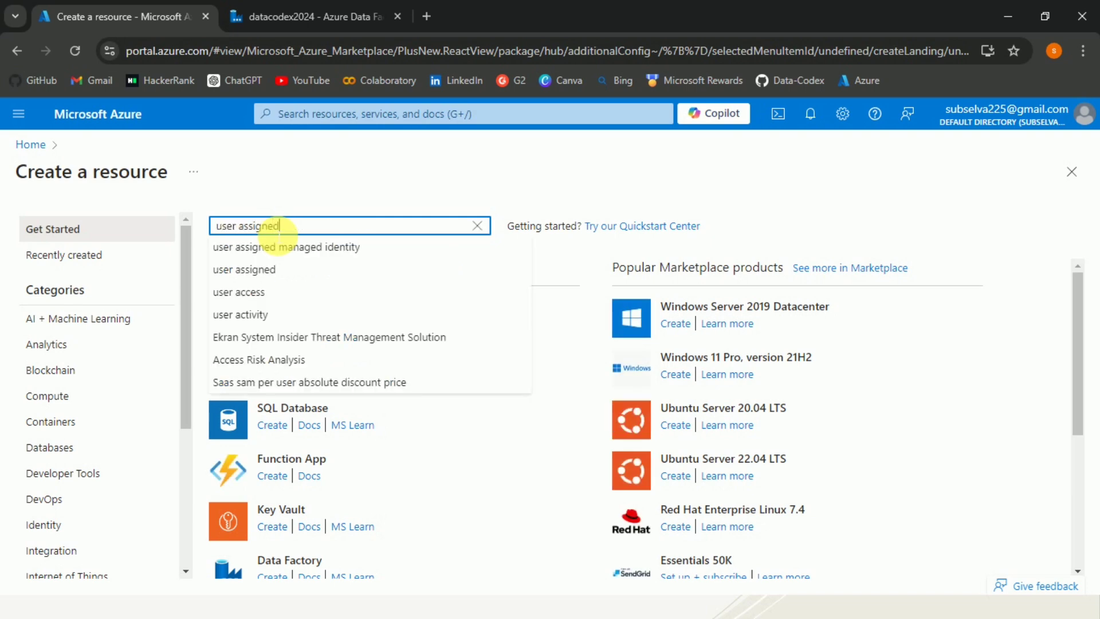
click(305, 251)
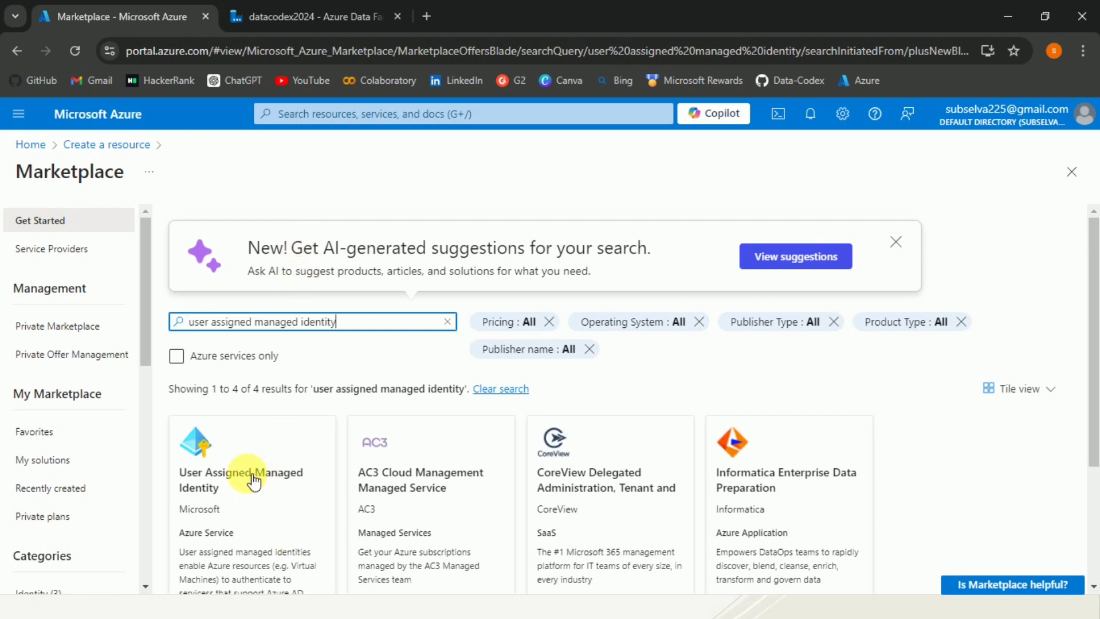
click(248, 520)
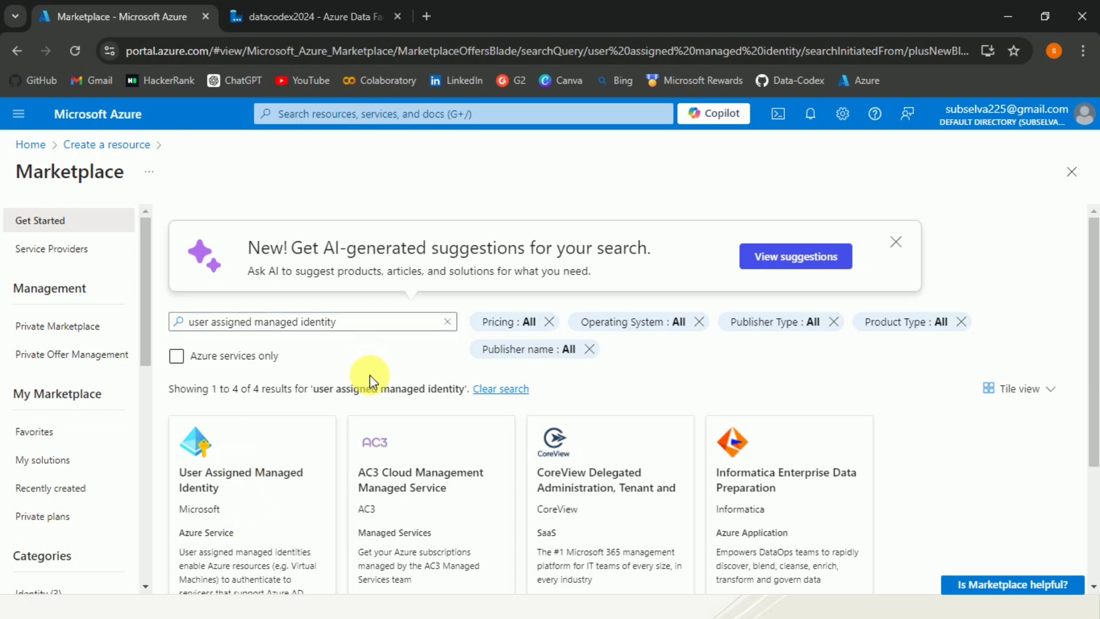
click(280, 458)
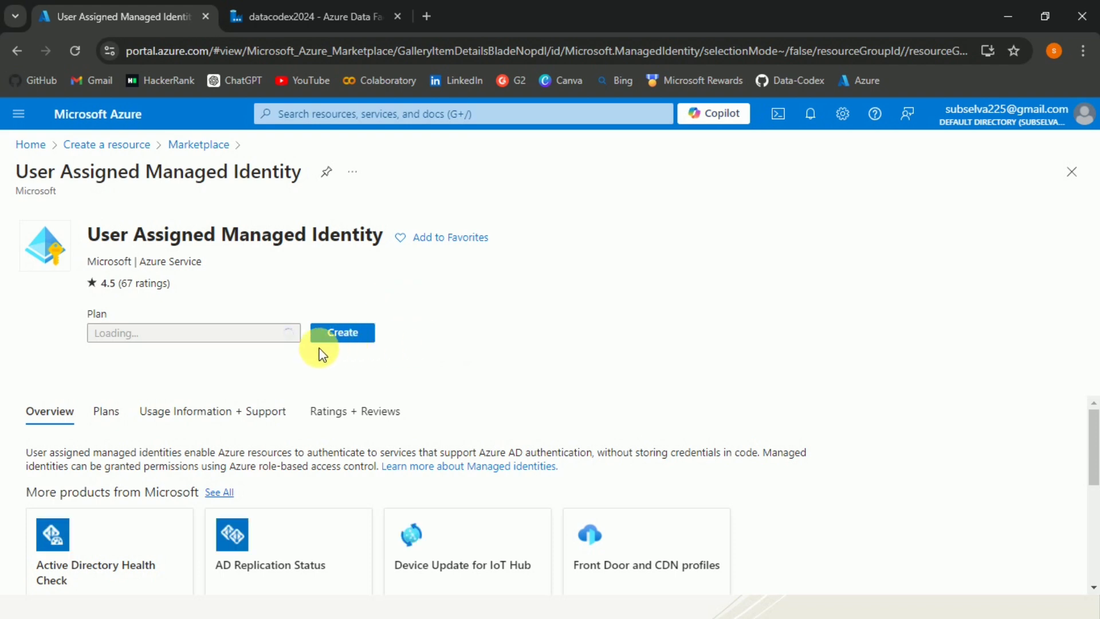
click(339, 335)
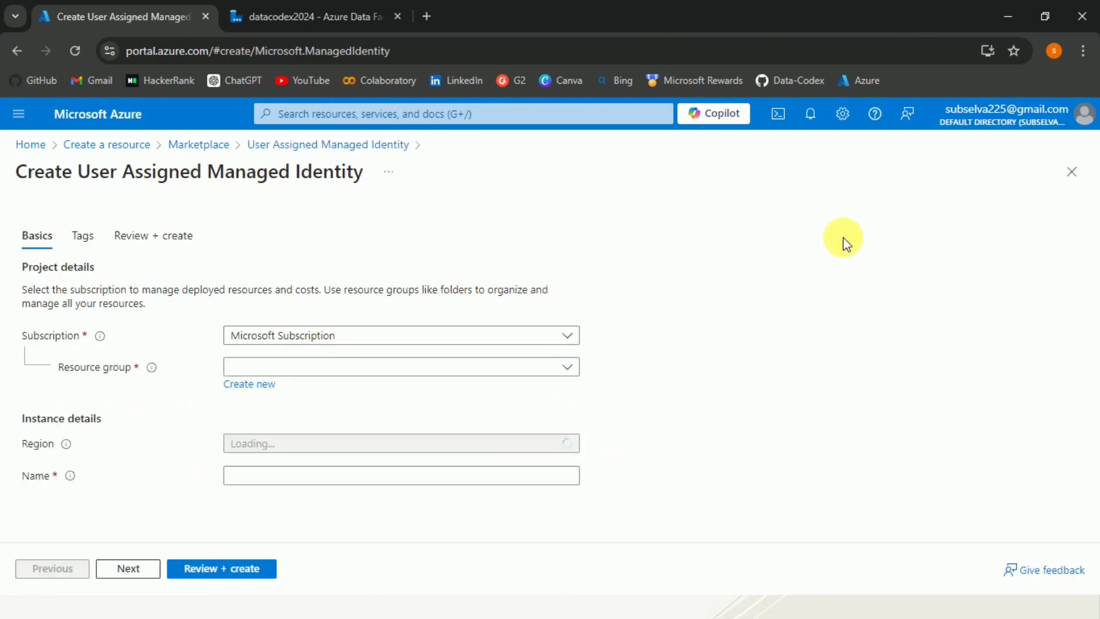
- Assign the new identity to Microsoft Subscription and the resource group RG-AzureDataFactory
click(564, 344)
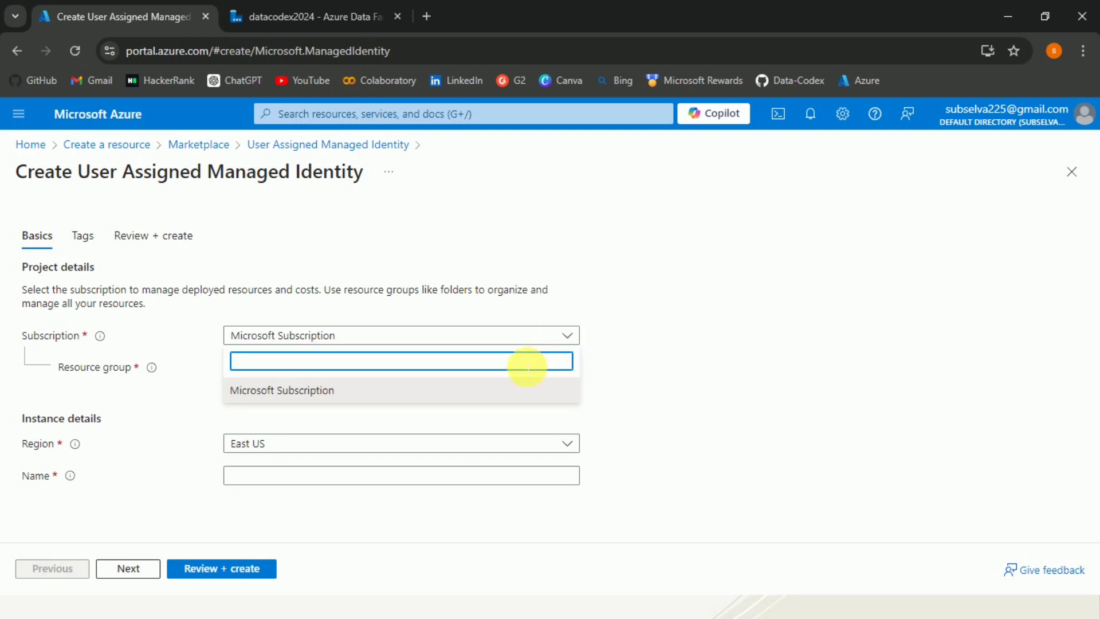
click(467, 395)
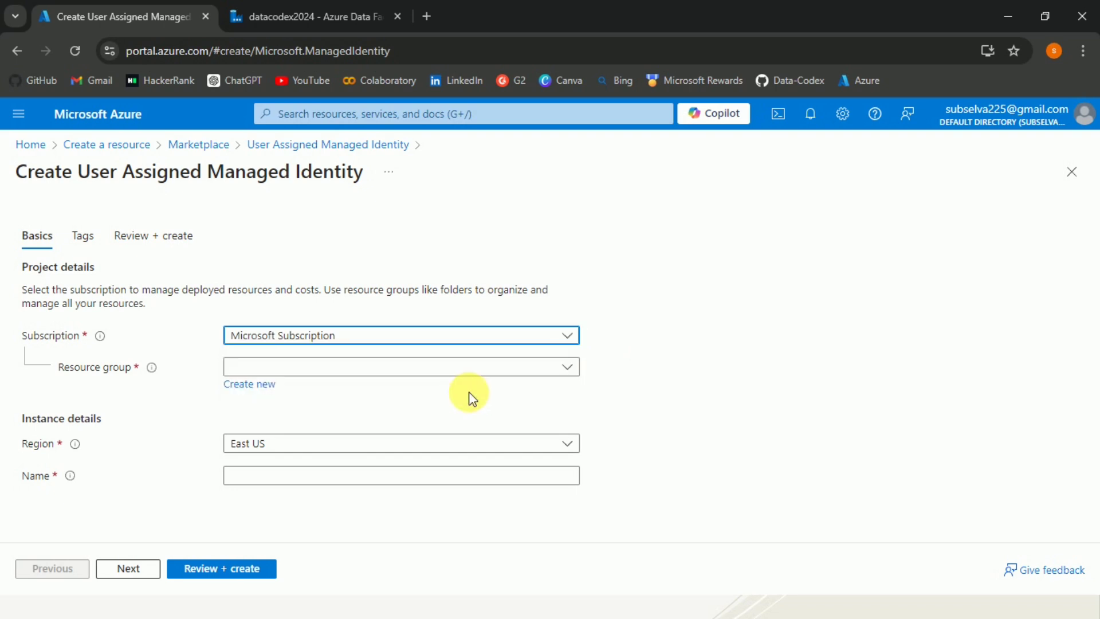
click(568, 372)
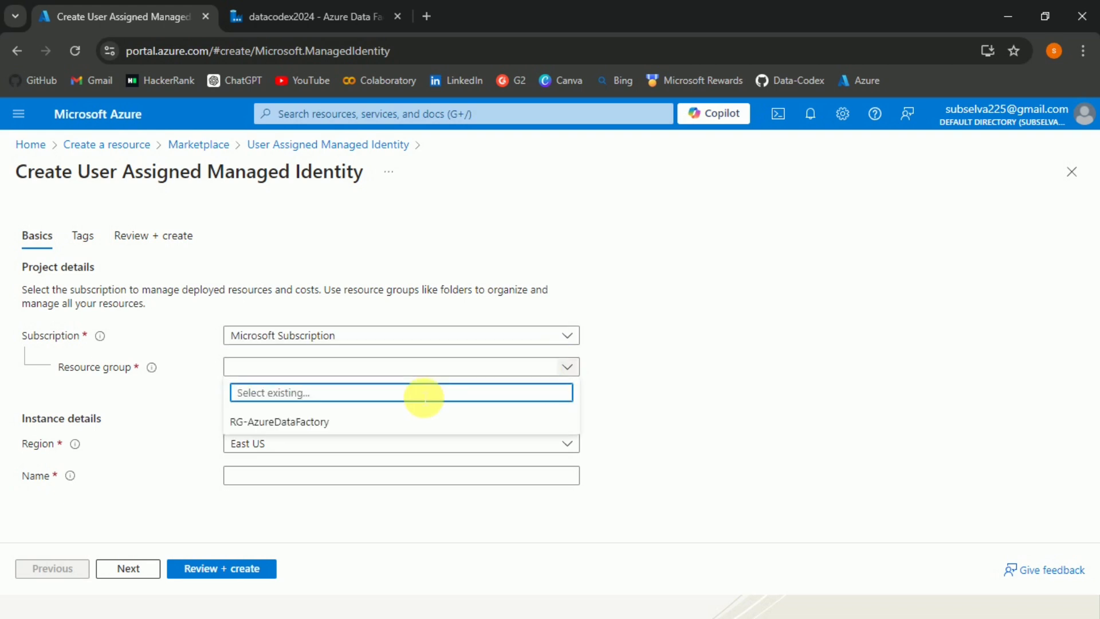
click(367, 424)
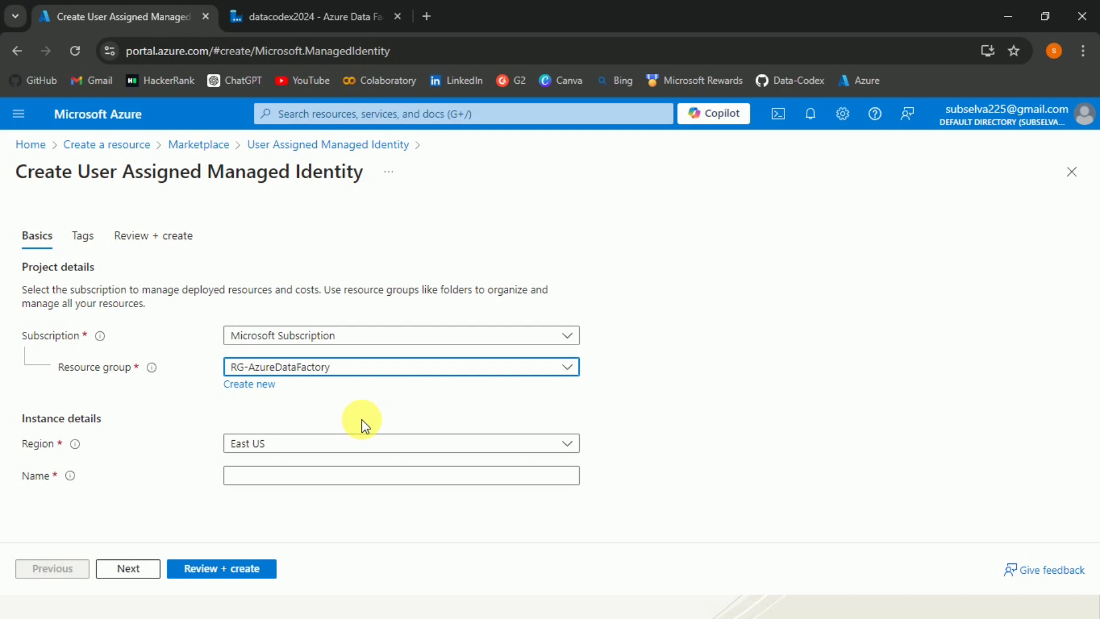
- Set the identity's region to South India and name it userassignedidentity
click(568, 451)
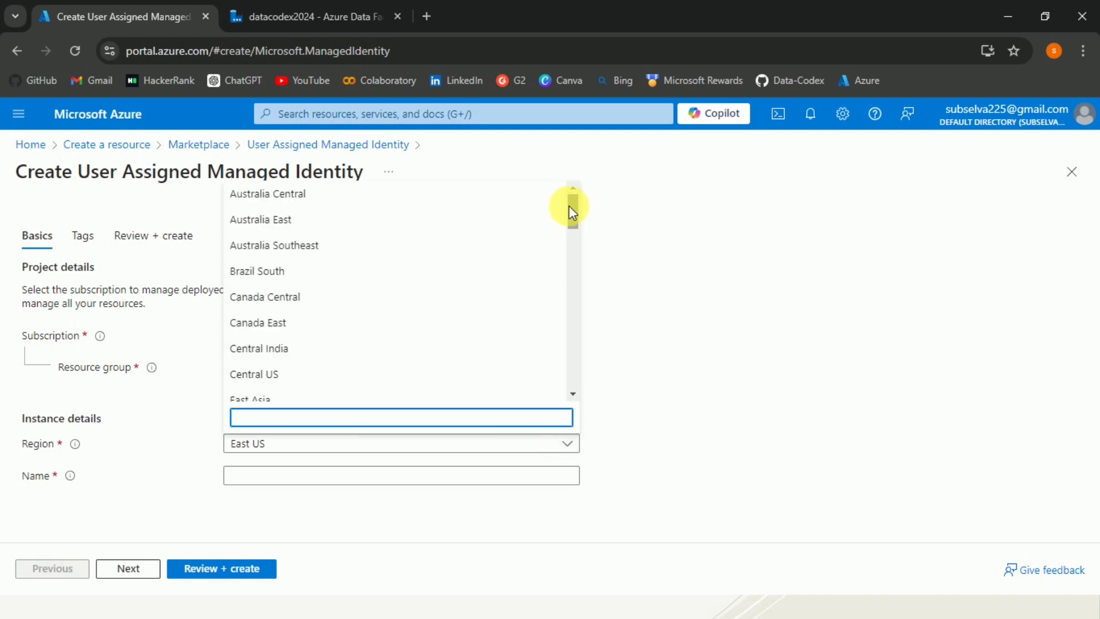
drag(572, 212, 571, 332)
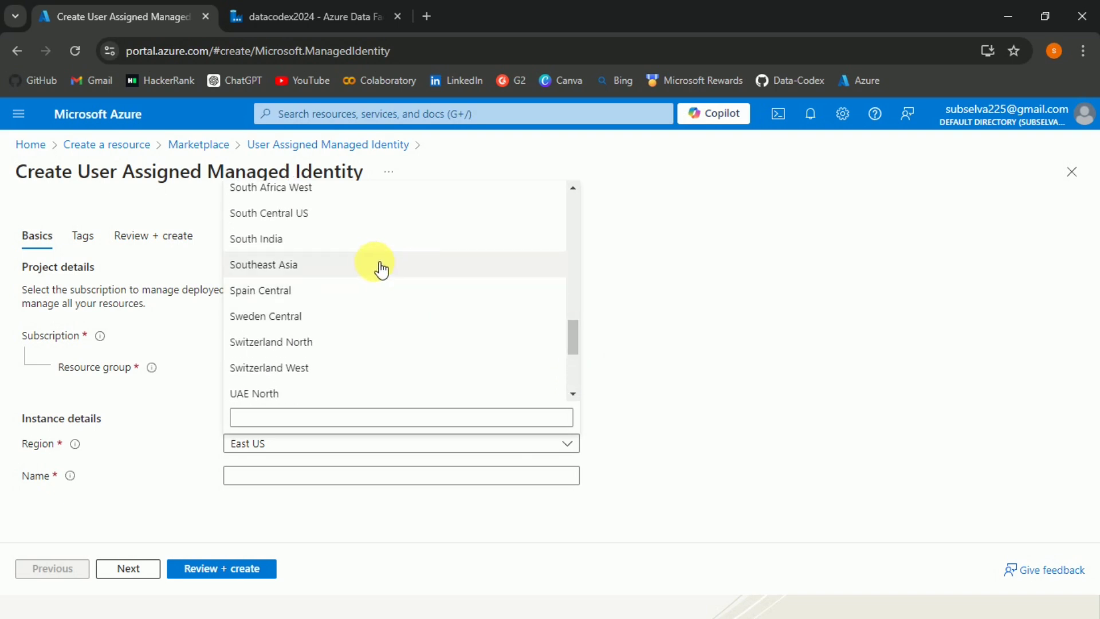
click(352, 254)
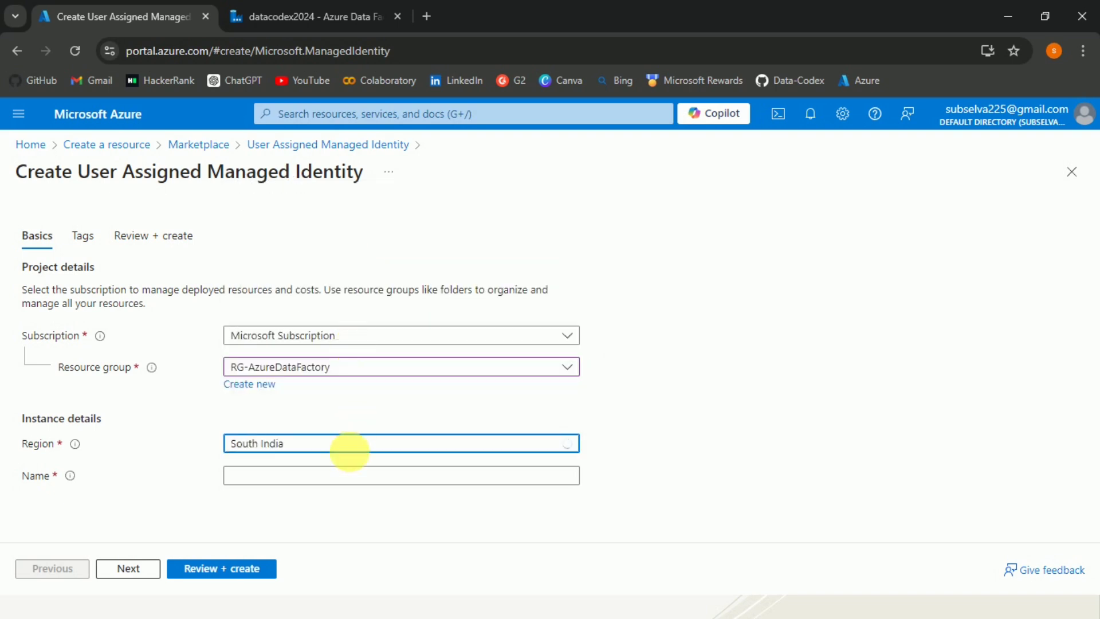
click(352, 479)
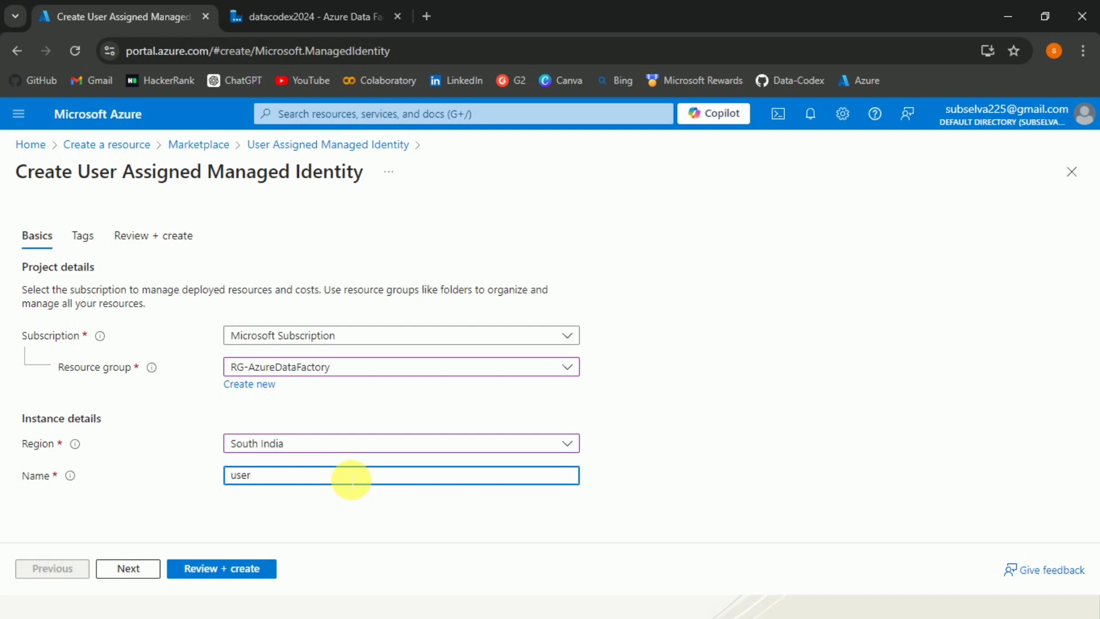
text(userassignedidentity)
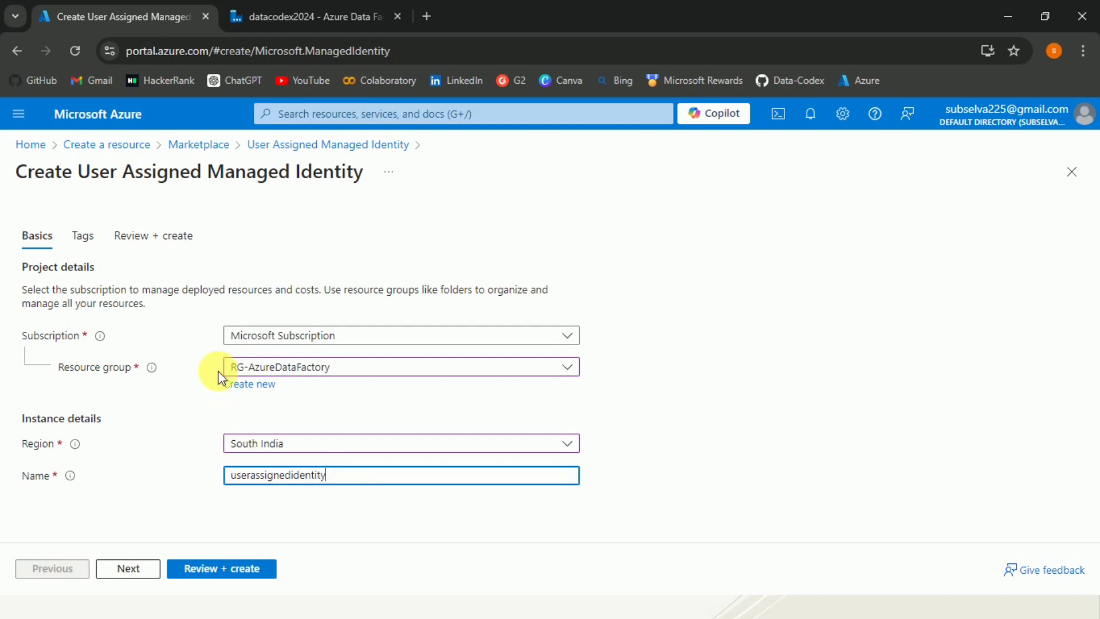
- Review and create the managed identity, and open the deployed resource
click(228, 570)
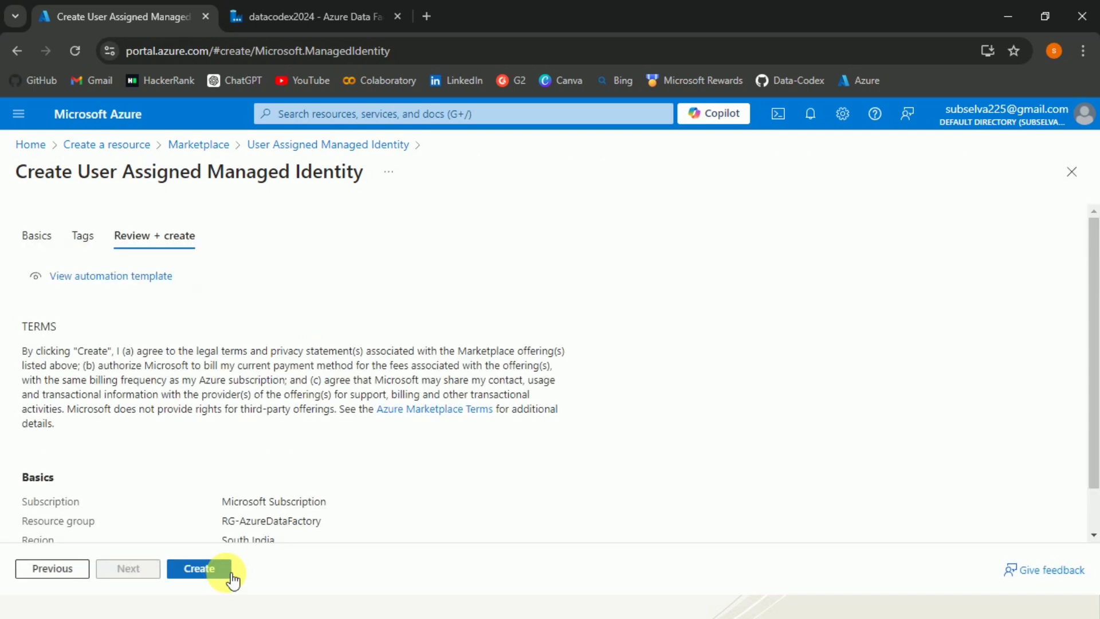
click(210, 576)
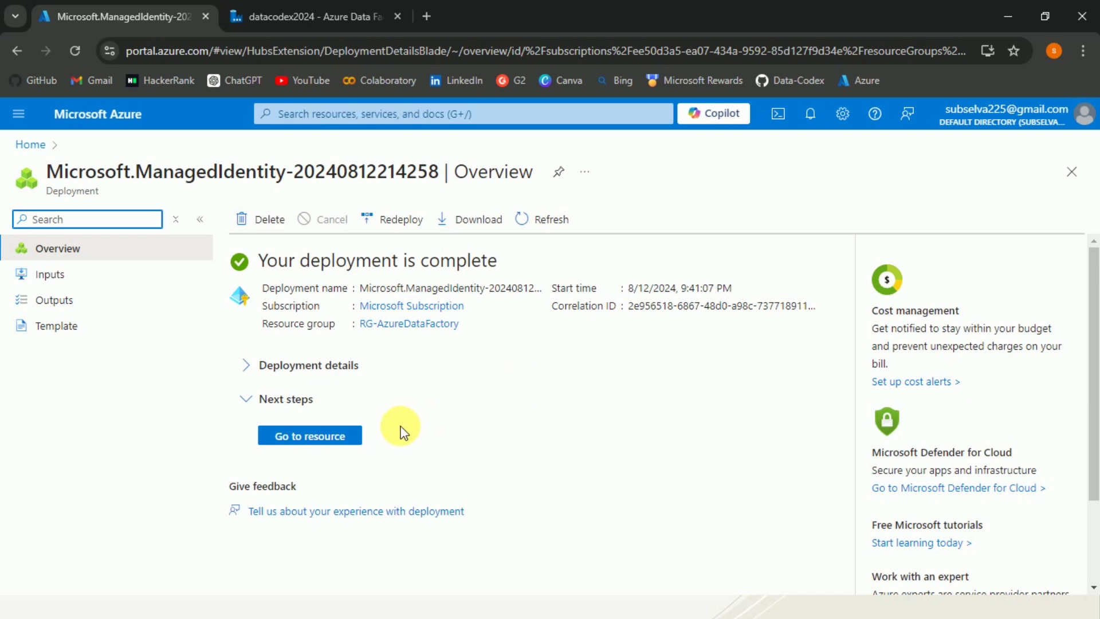
click(325, 439)
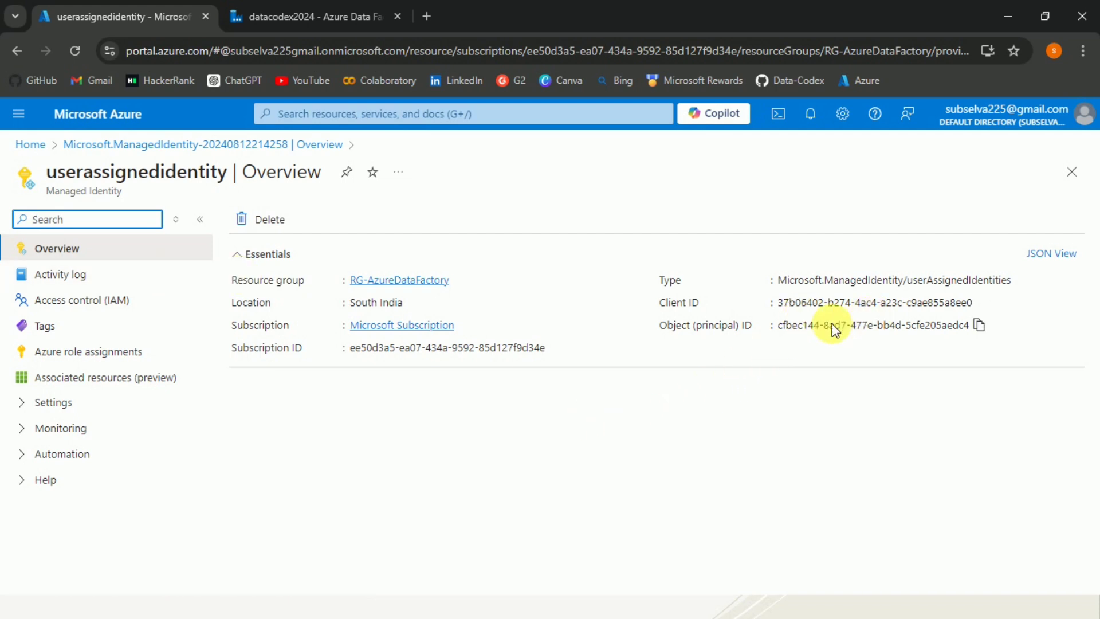
- Open the user assigned managed identities settings of the data factory datacodex2024
click(85, 127)
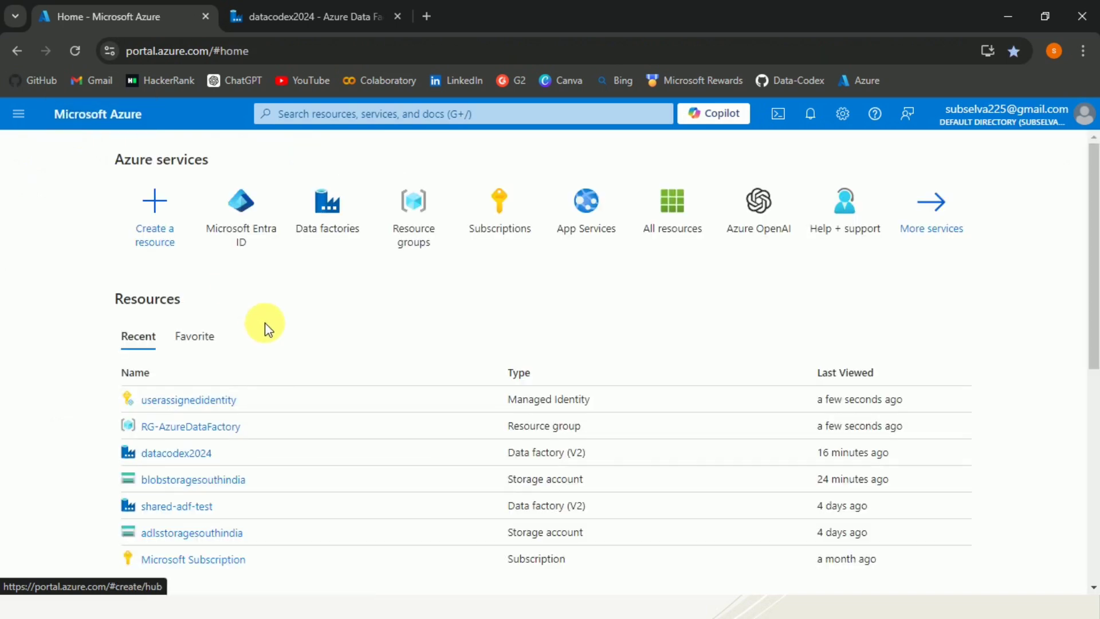
click(184, 453)
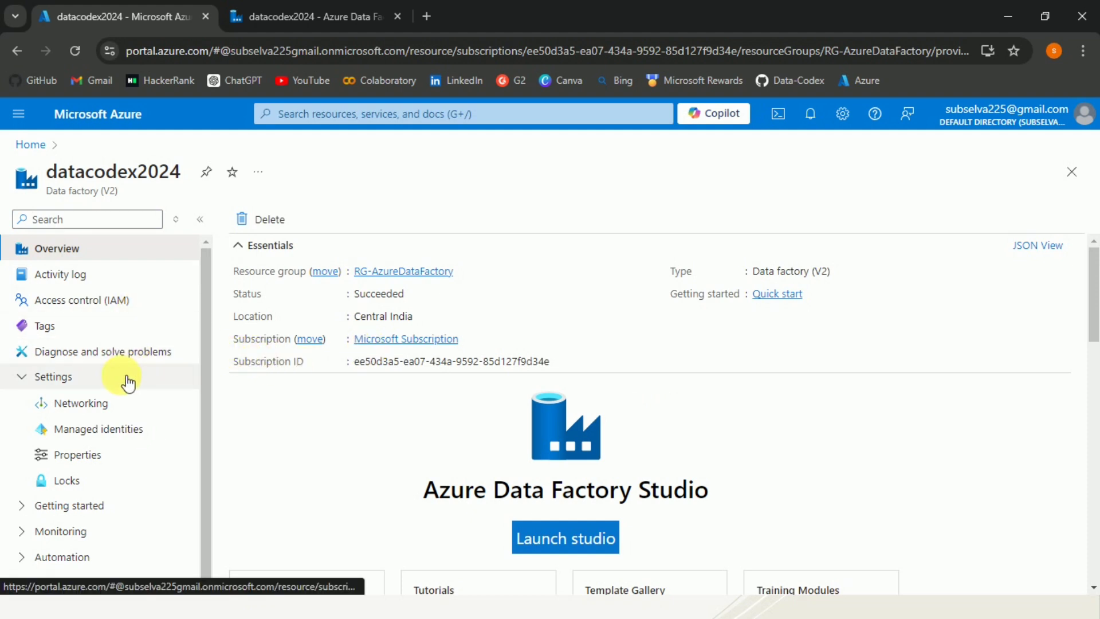
click(101, 430)
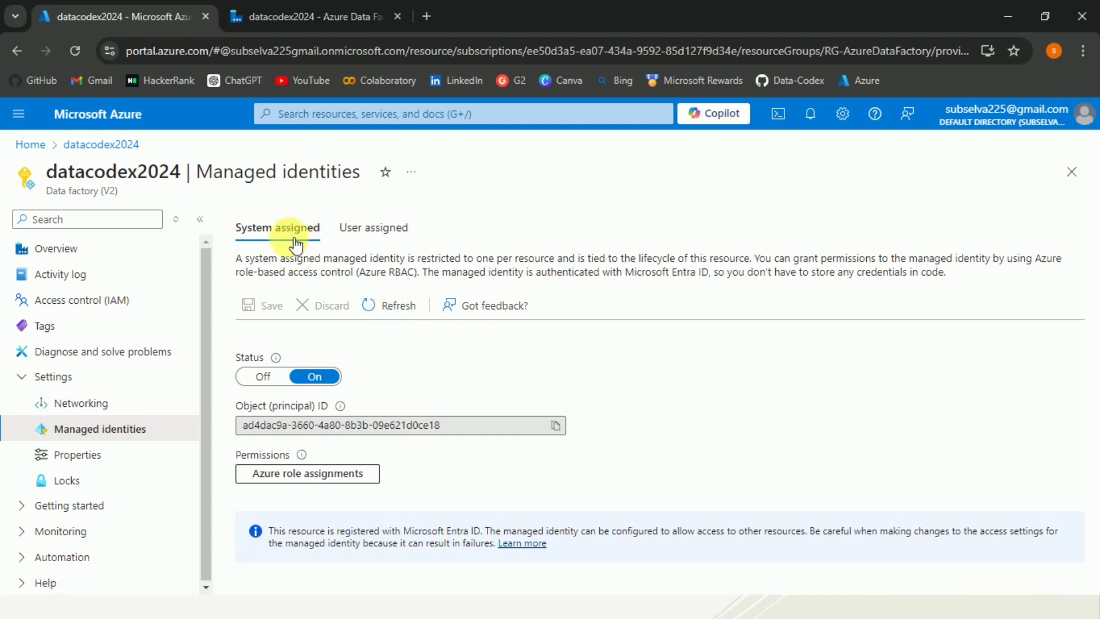
click(401, 232)
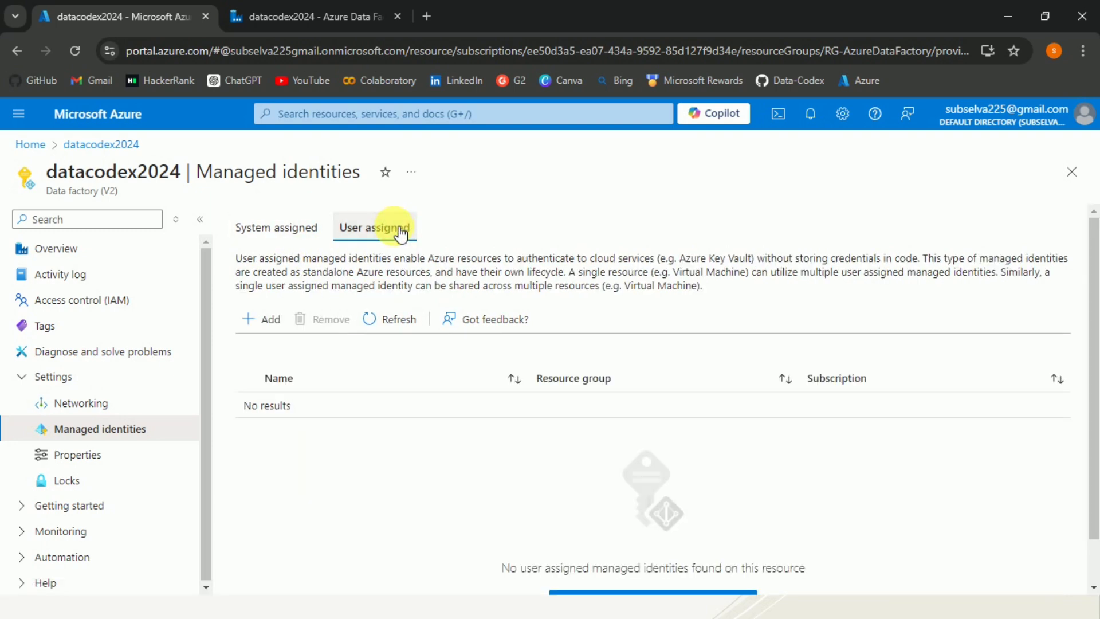
- Add userassignedidentity from Microsoft Subscription to the data factory's user assigned identities
click(272, 321)
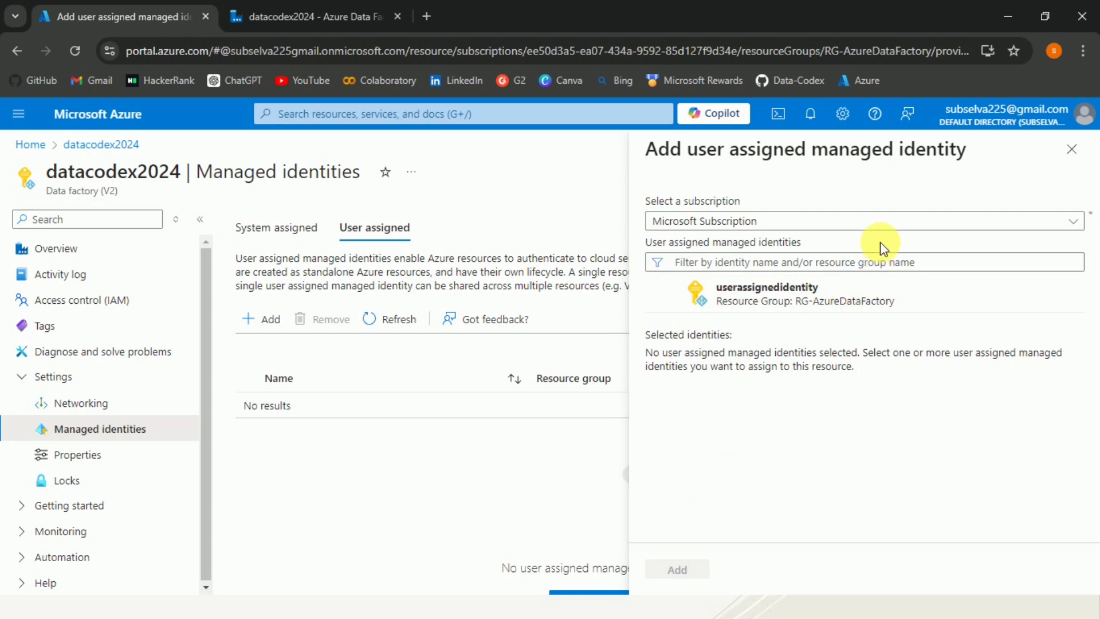
click(887, 228)
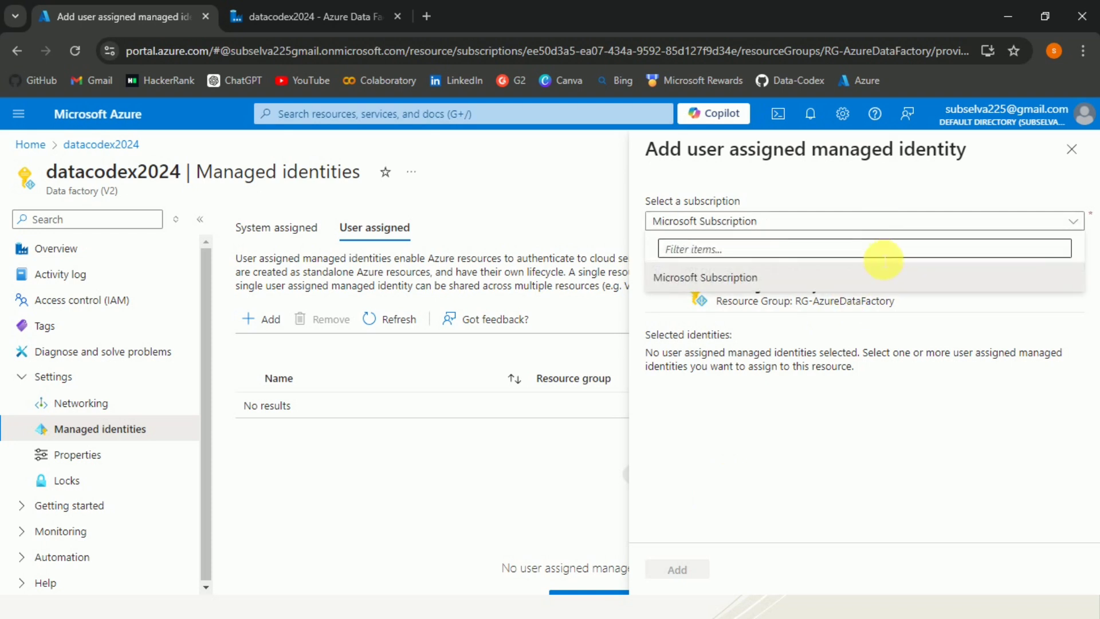
click(741, 283)
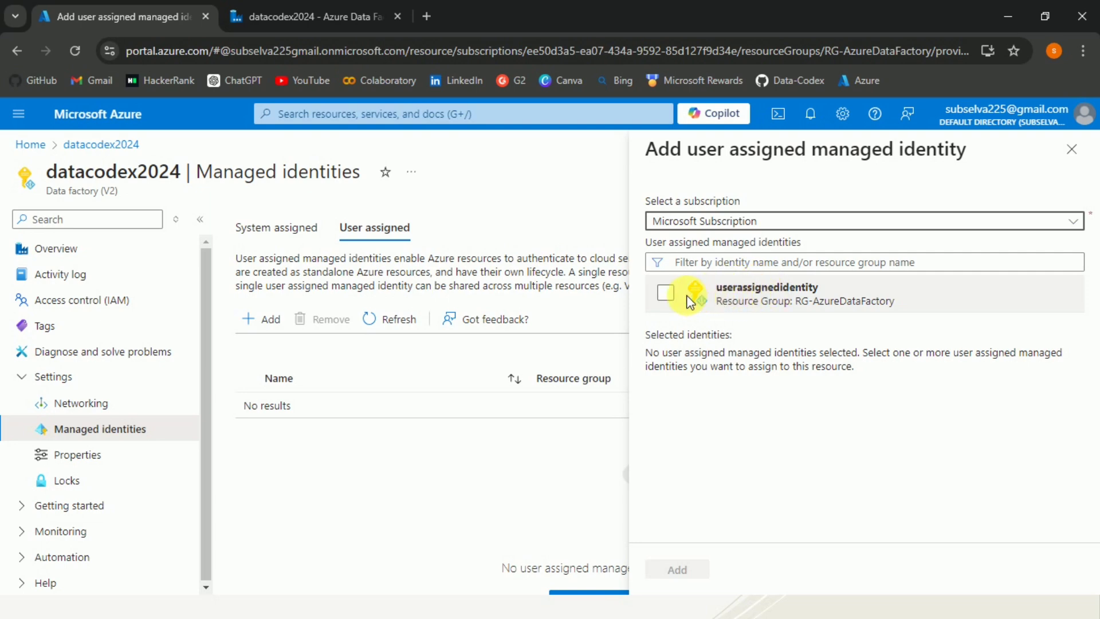
click(667, 293)
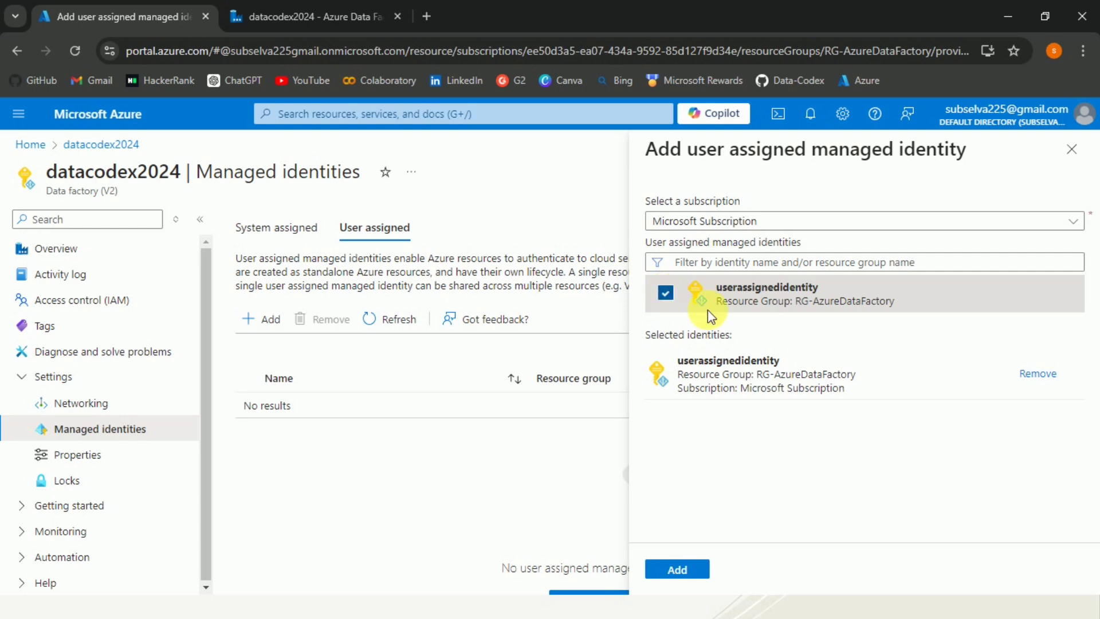
click(684, 569)
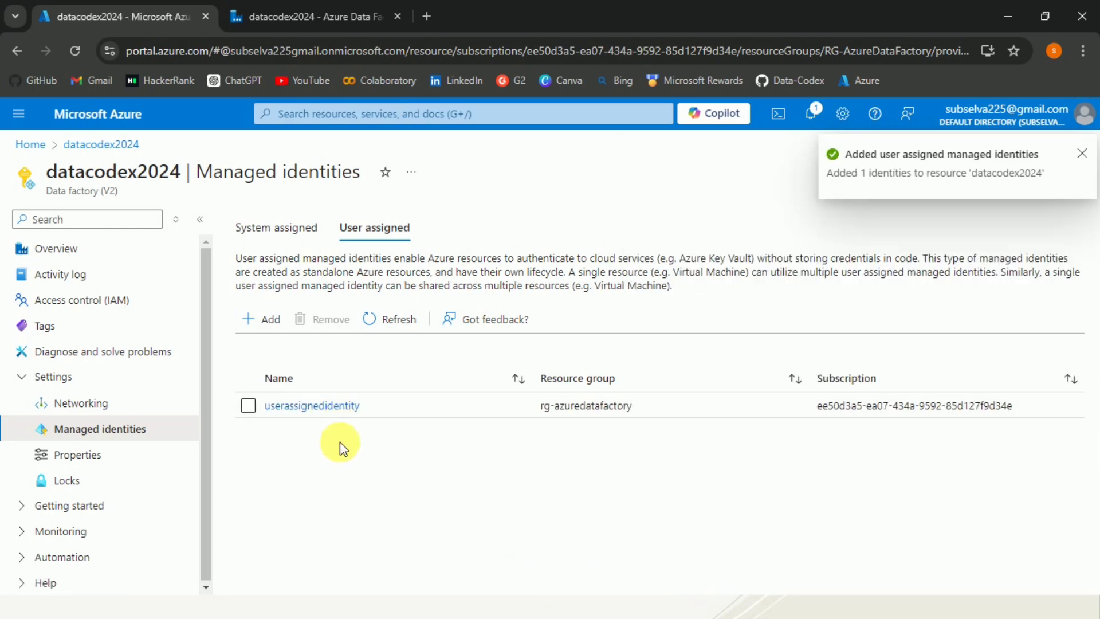
- Open the access control (IAM) settings of the storage account blobstoragesouthindia
click(98, 116)
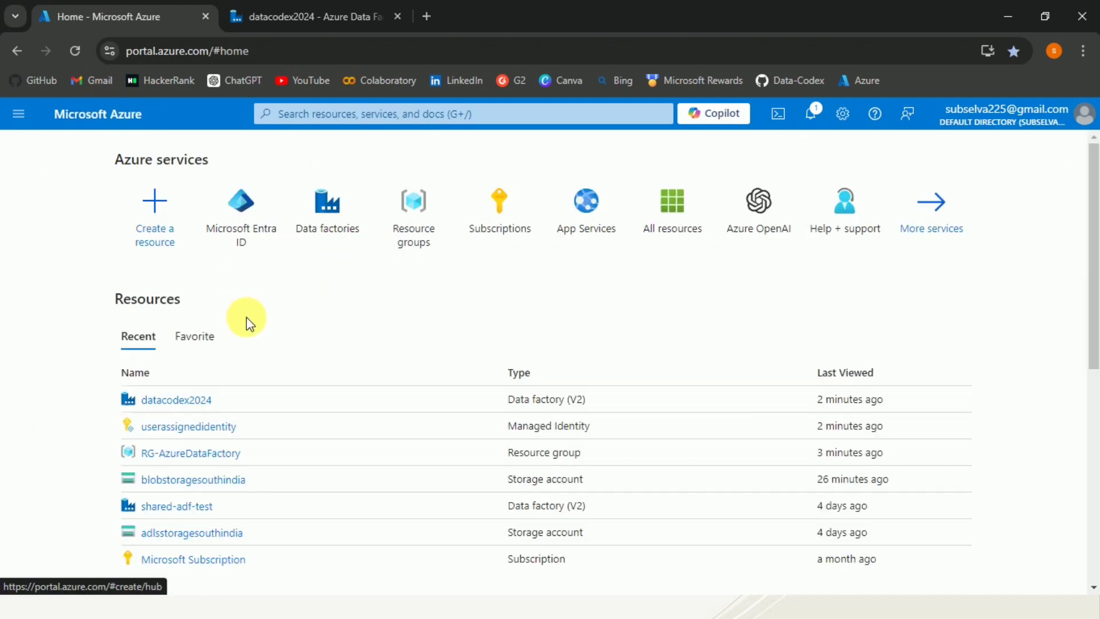
mouse_move(185, 411)
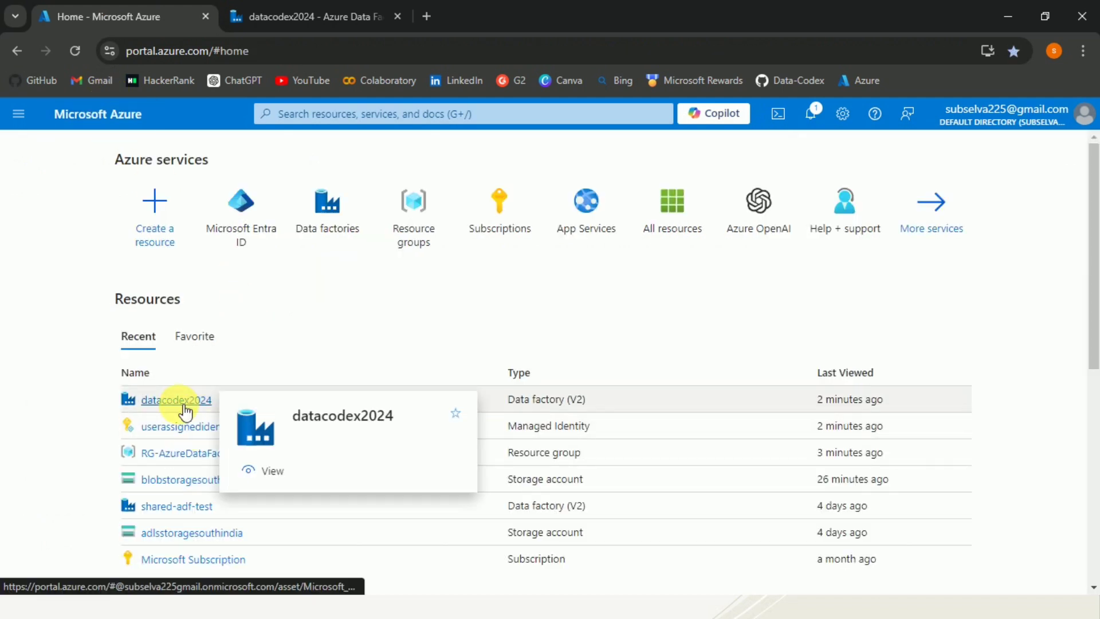
click(184, 481)
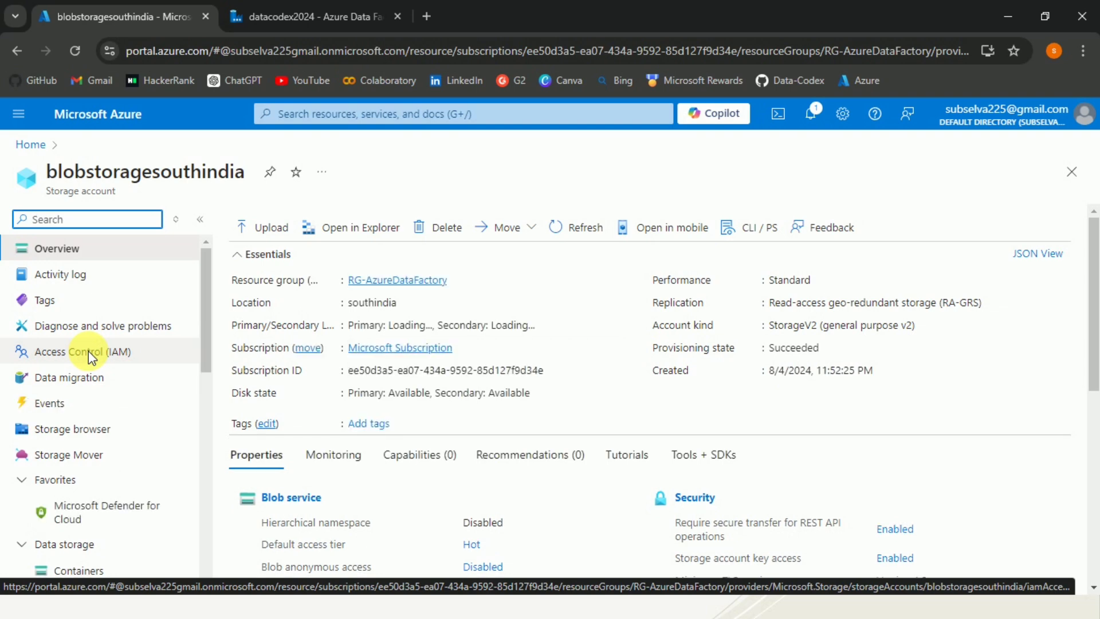
click(89, 352)
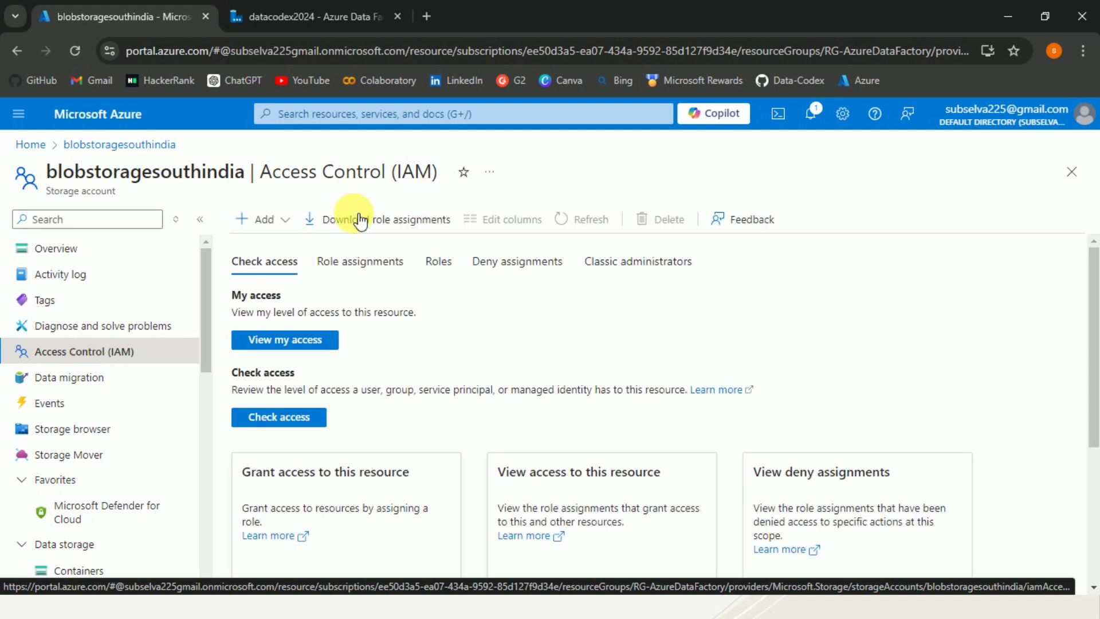
- Start a new role assignment on the storage account and choose the Storage Blob Data Contributor role
click(290, 223)
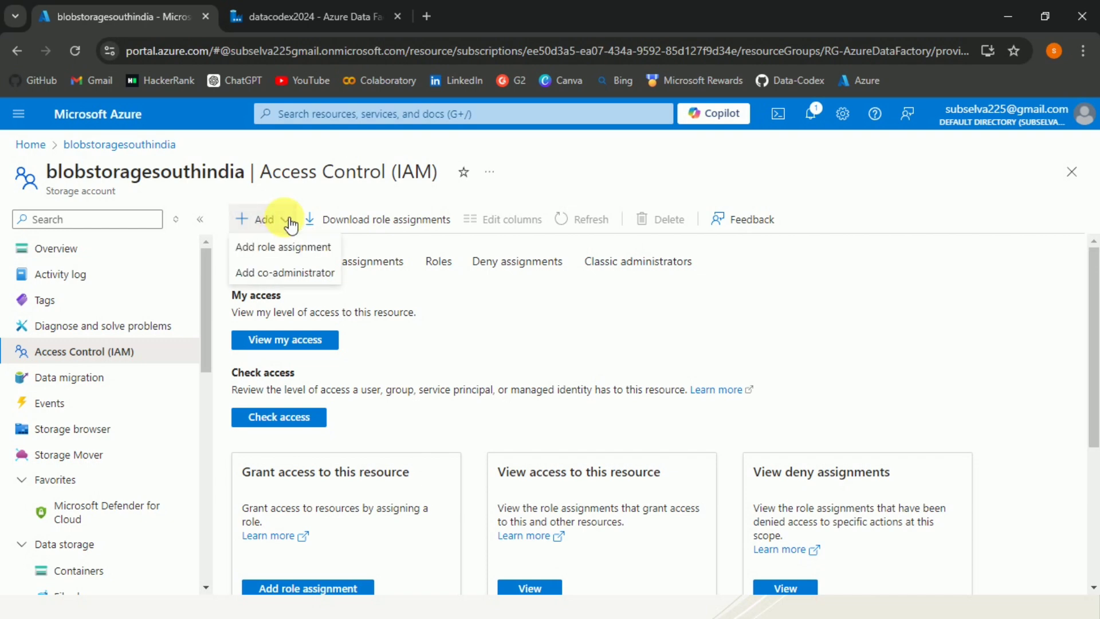
click(298, 250)
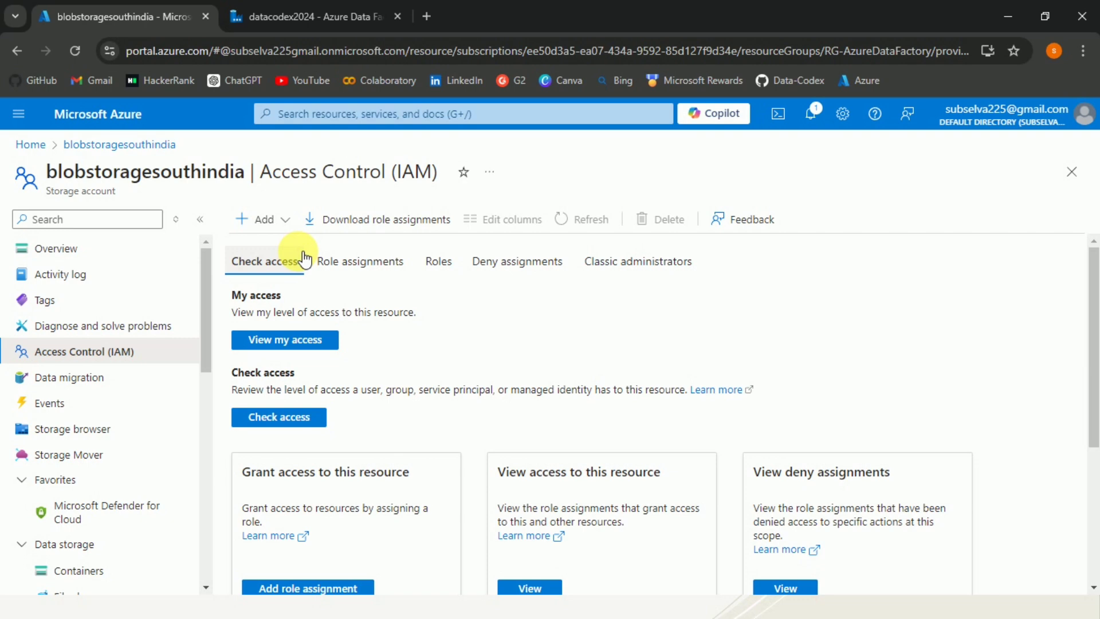
click(277, 218)
click(287, 247)
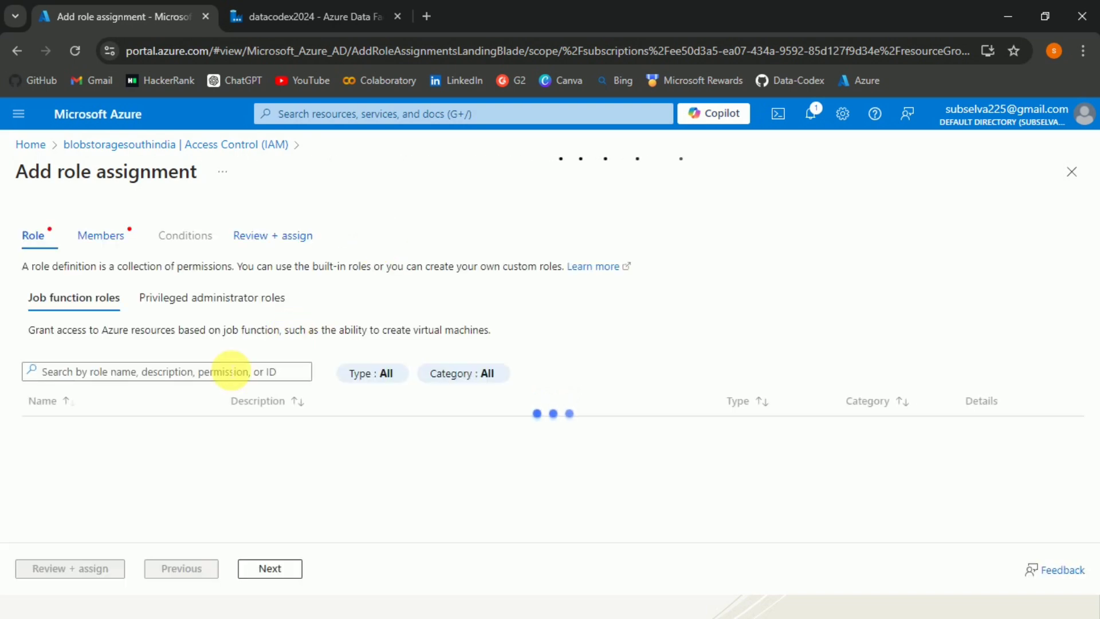
click(217, 372)
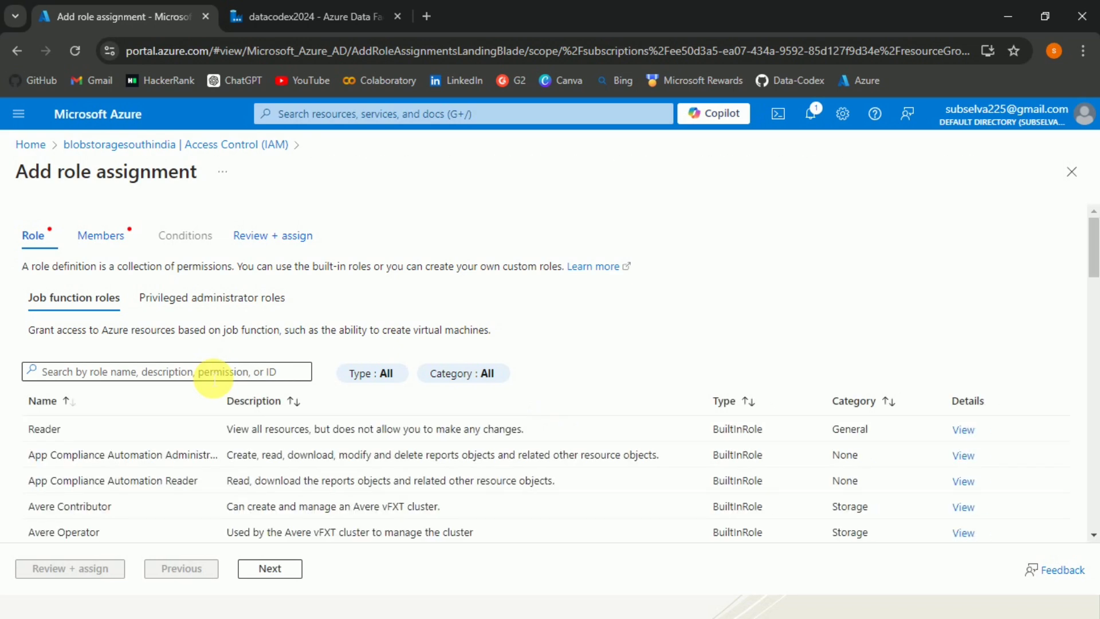
click(213, 372)
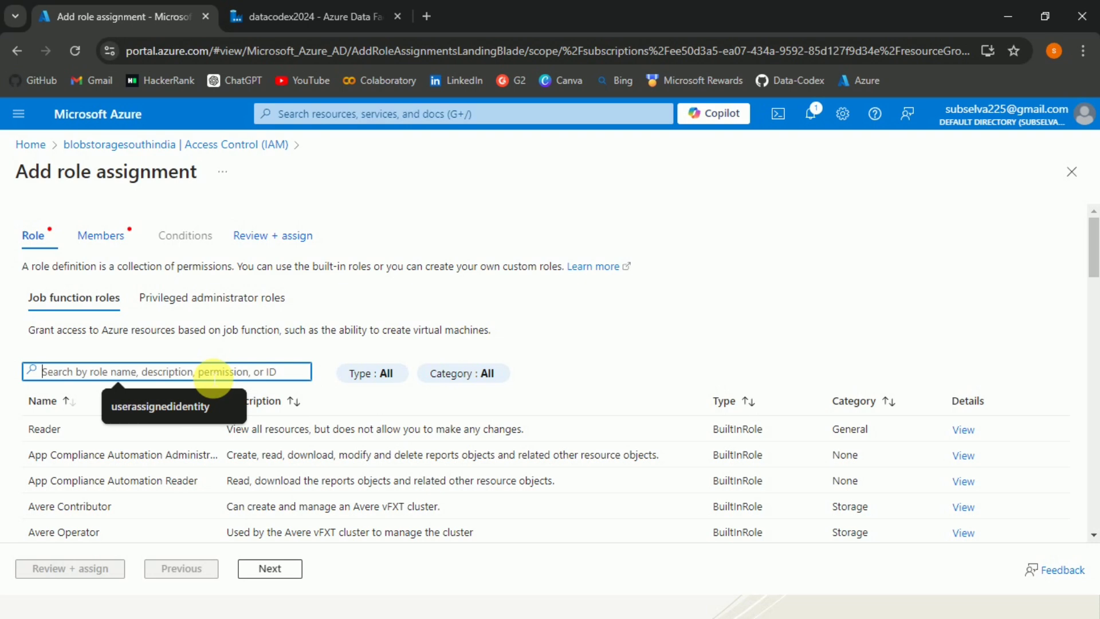
text(storage)
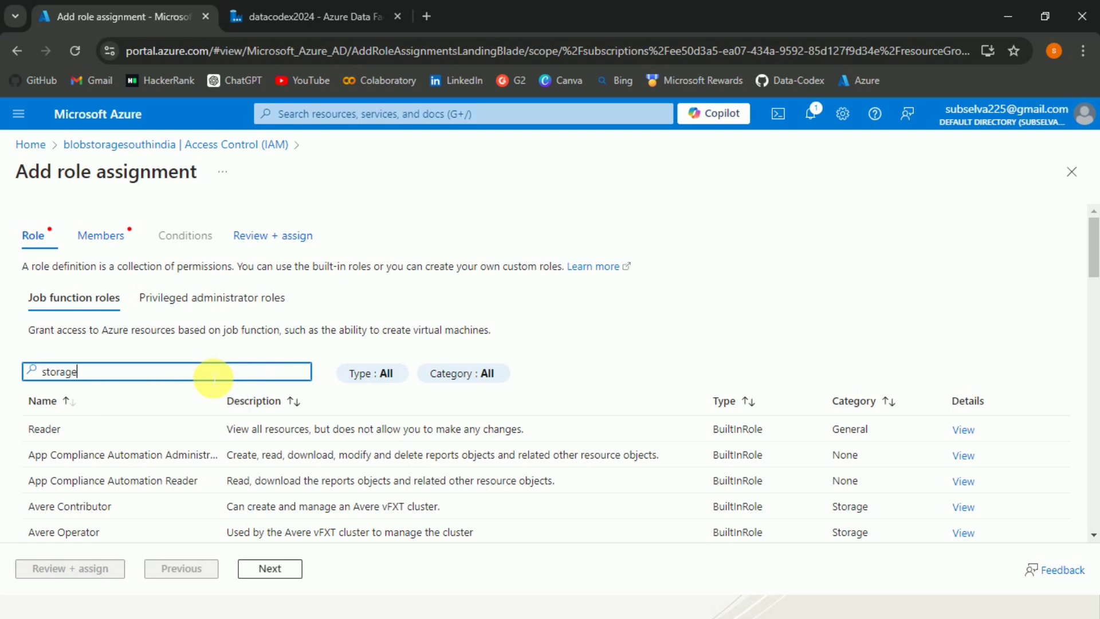
text( blob contr)
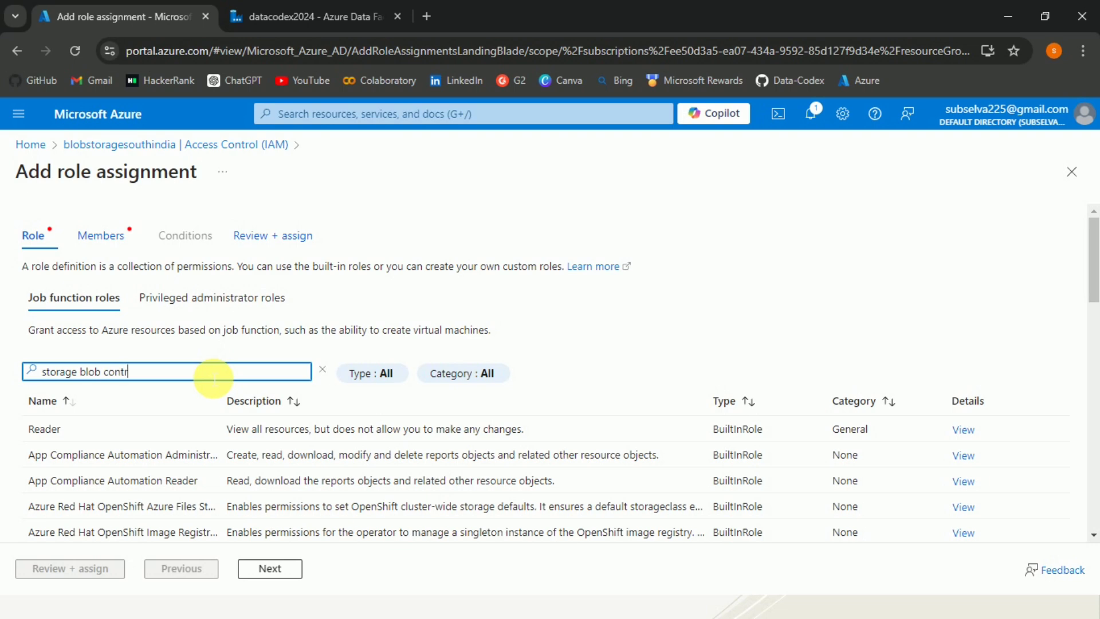
text(ib)
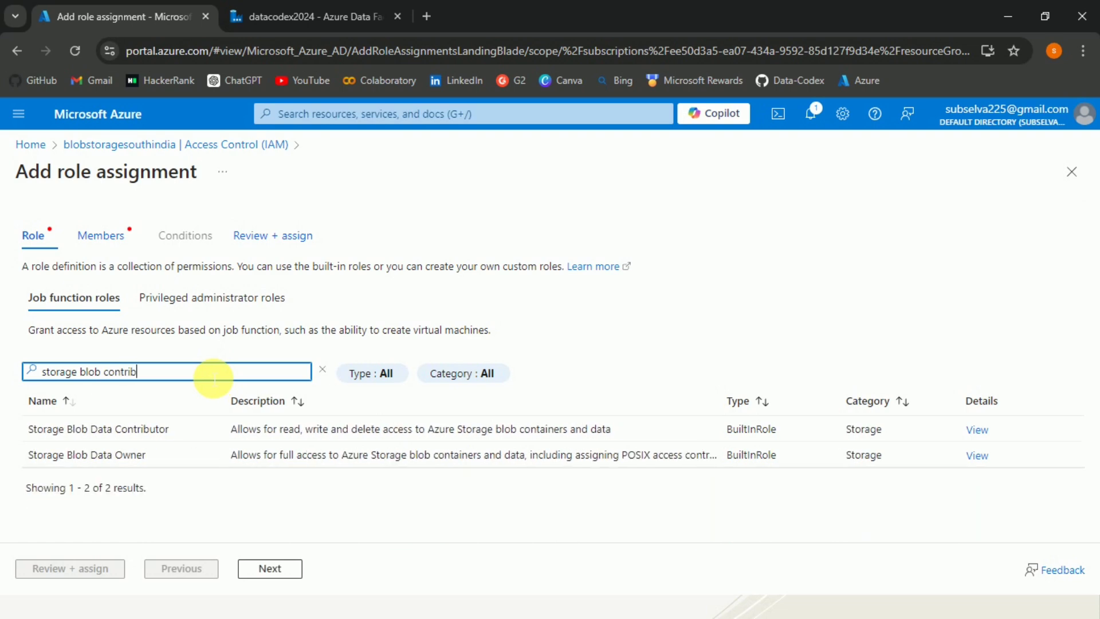
click(159, 429)
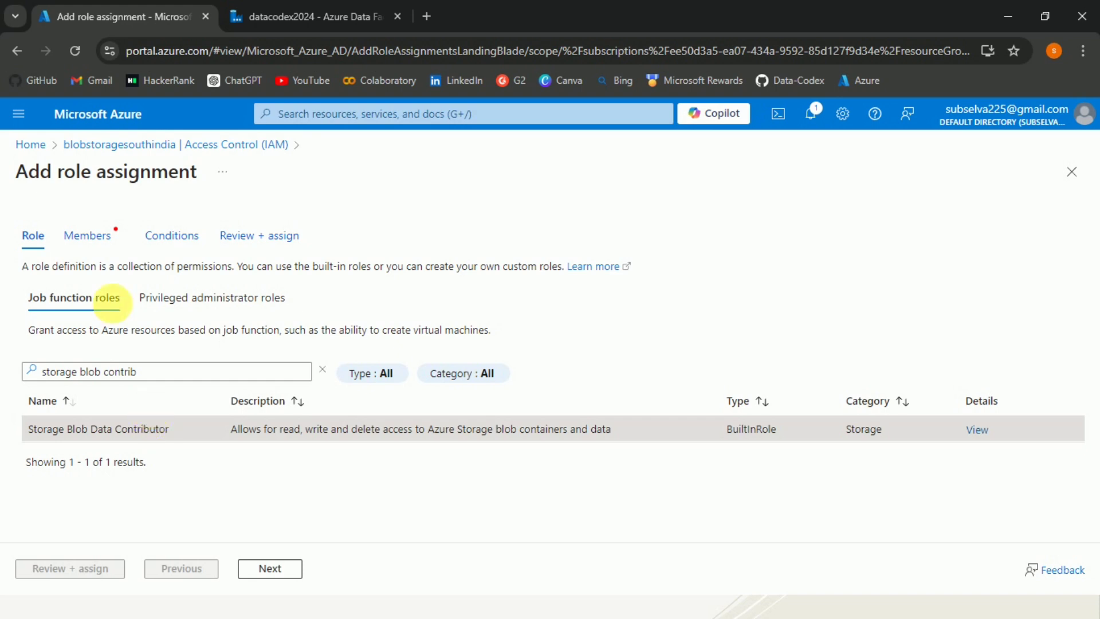
- Assign access to a managed identity and add the user-assigned managed identity userassignedidentity from Microsoft Subscription as member
click(90, 241)
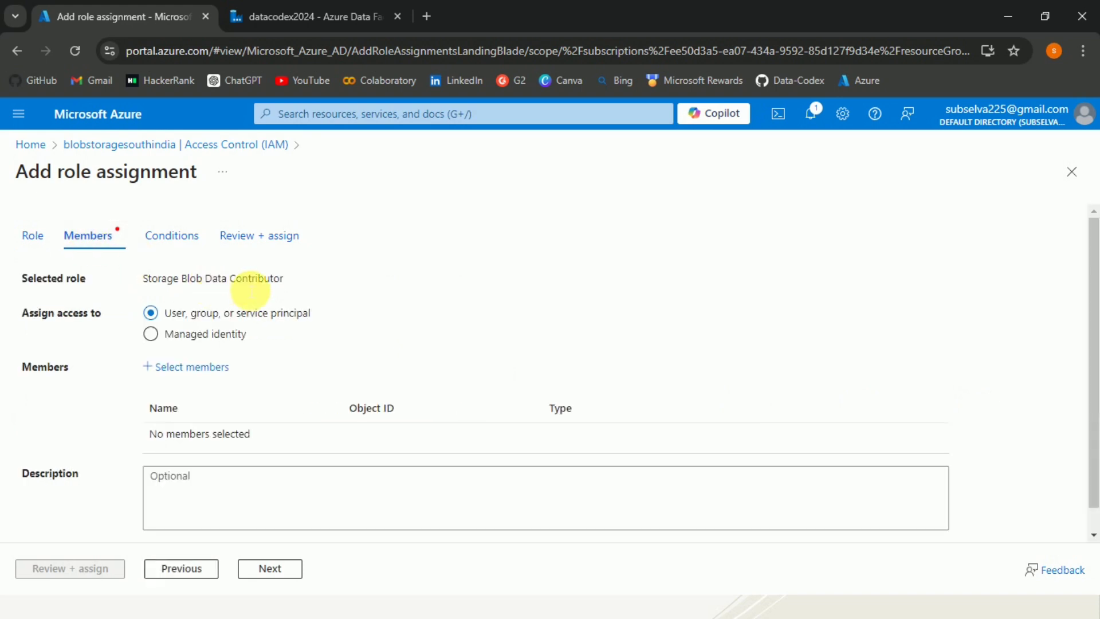
drag(283, 279, 145, 278)
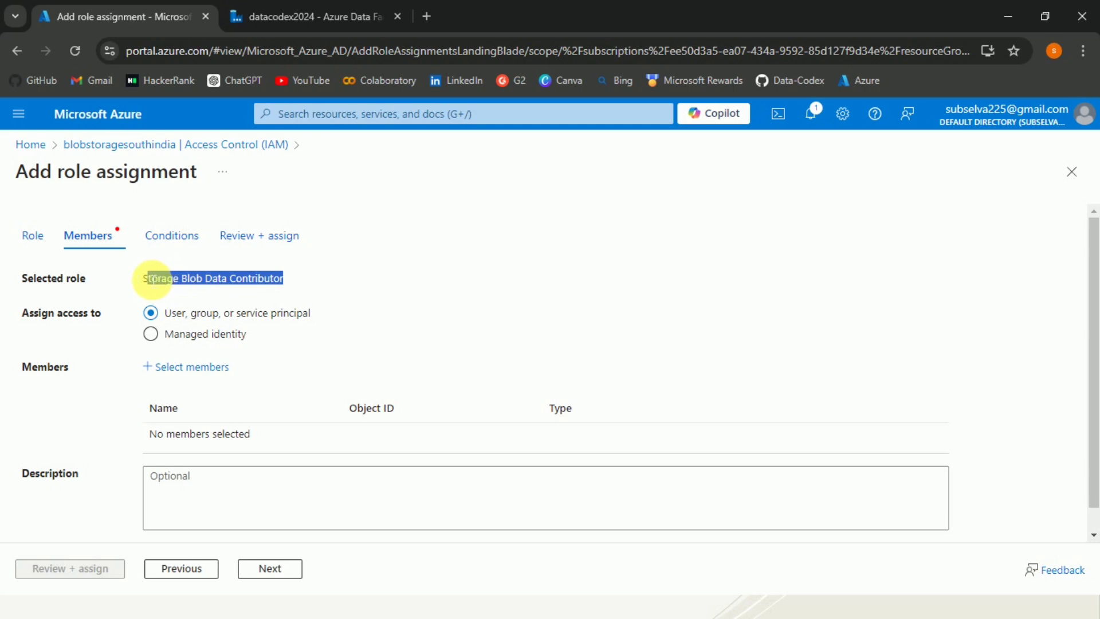
click(400, 297)
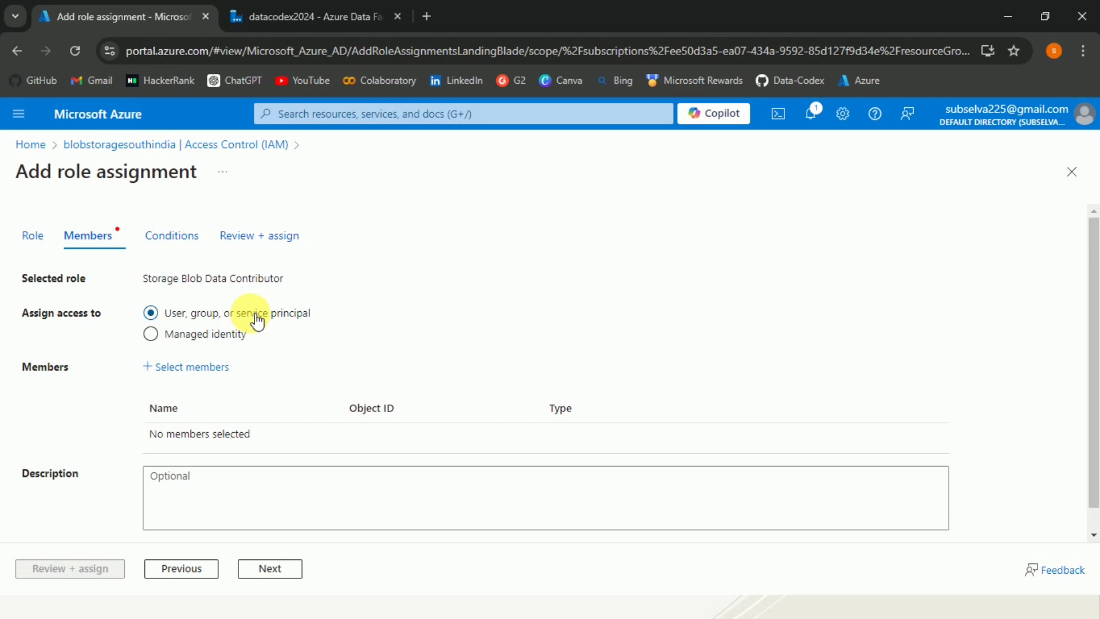
click(154, 340)
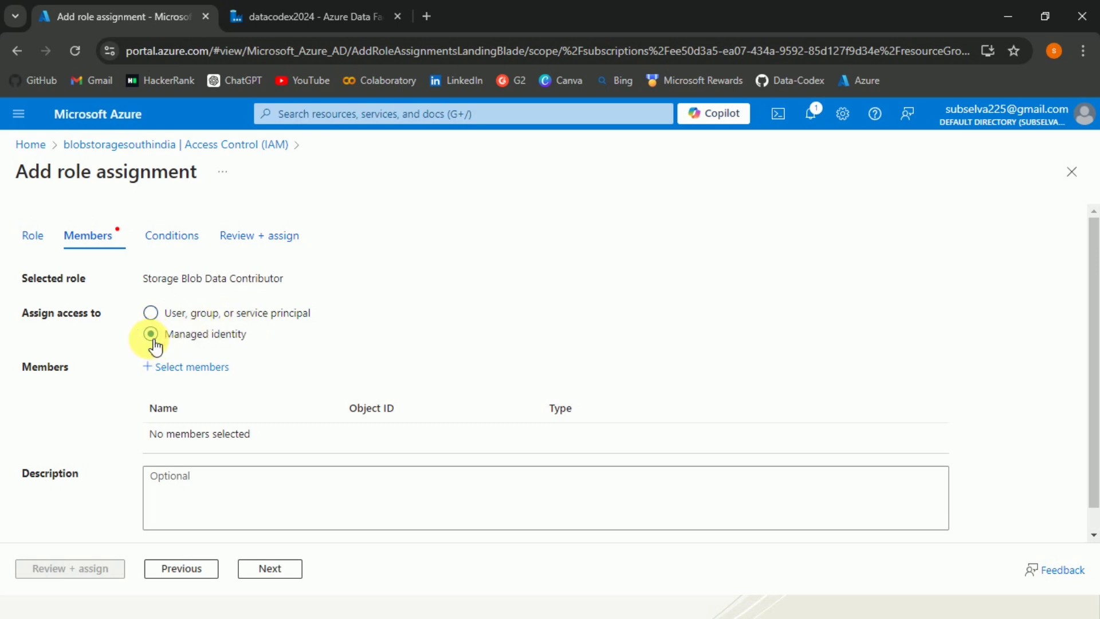
click(170, 373)
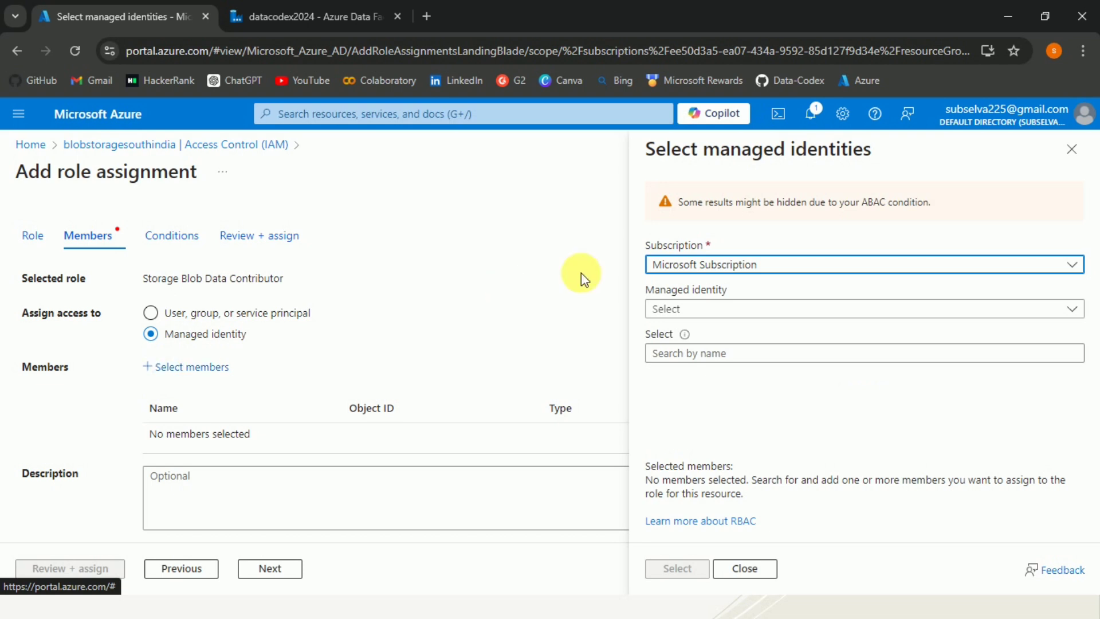
click(885, 309)
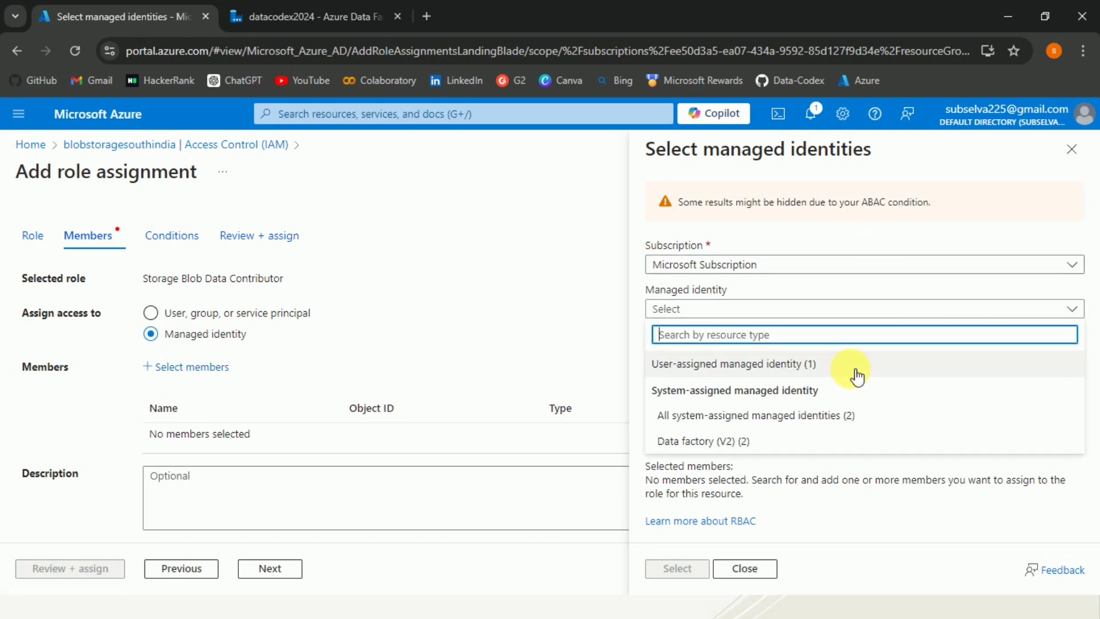
click(767, 366)
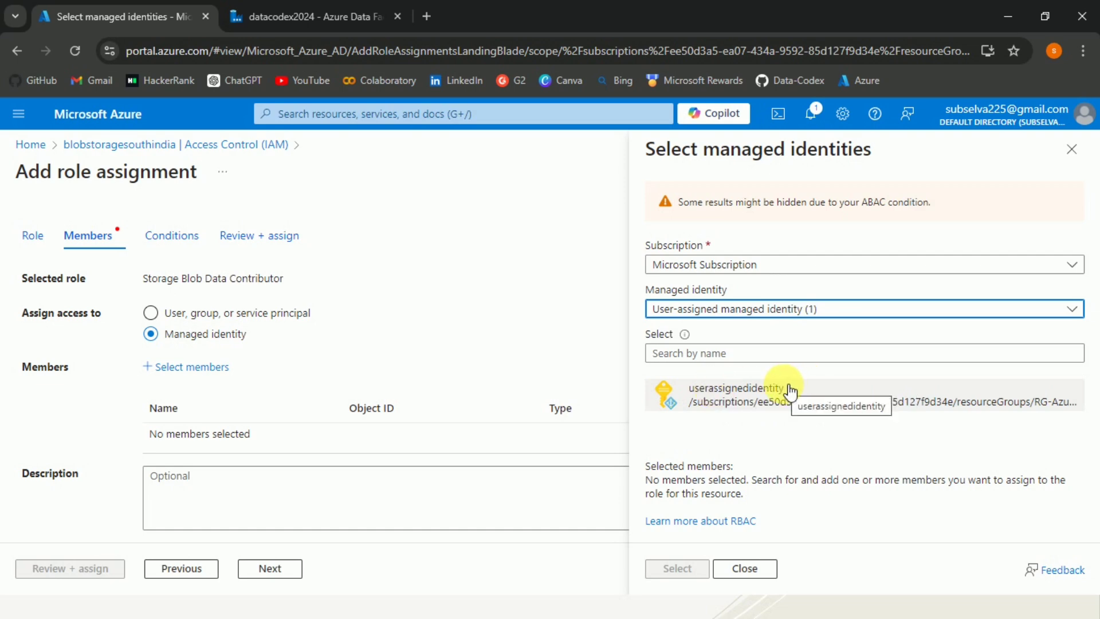
click(751, 401)
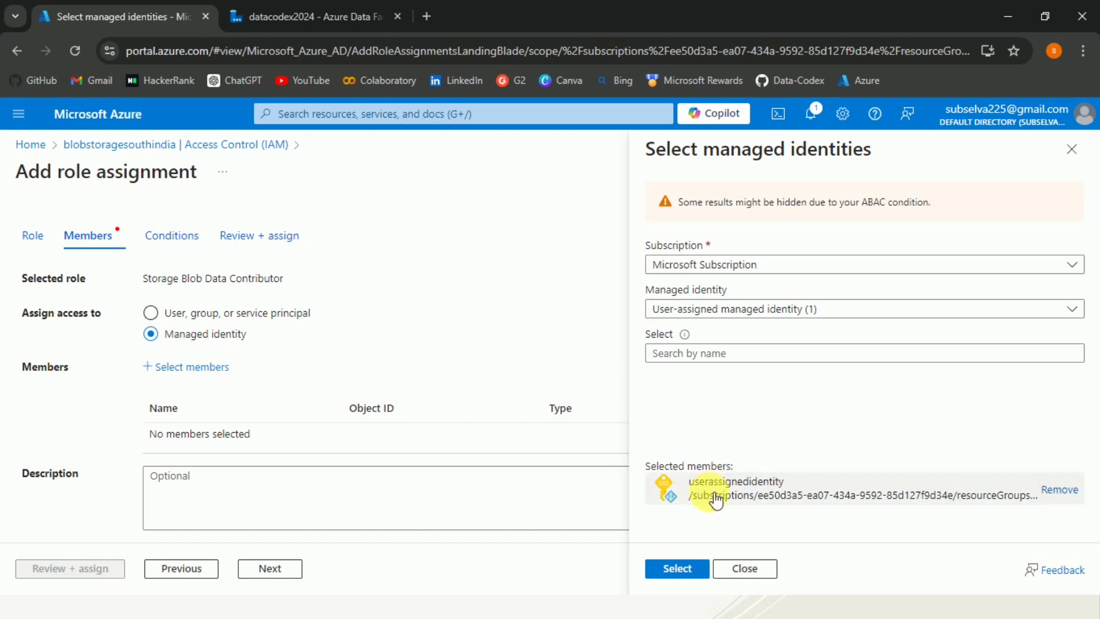
click(690, 567)
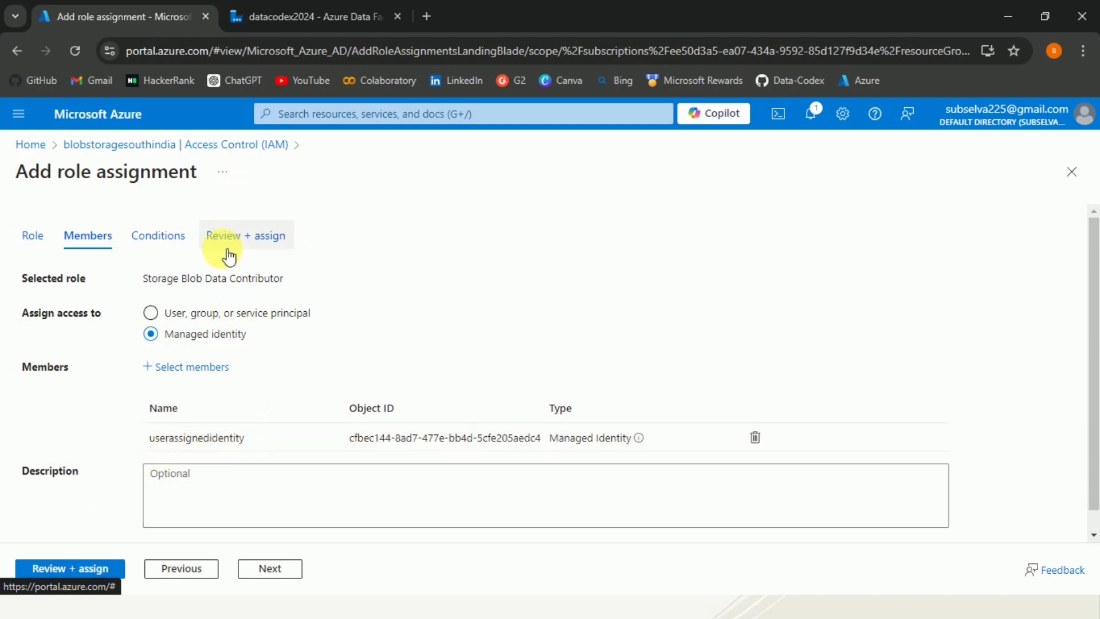
- Leave the role assignment without a condition, then review and assign it
click(149, 250)
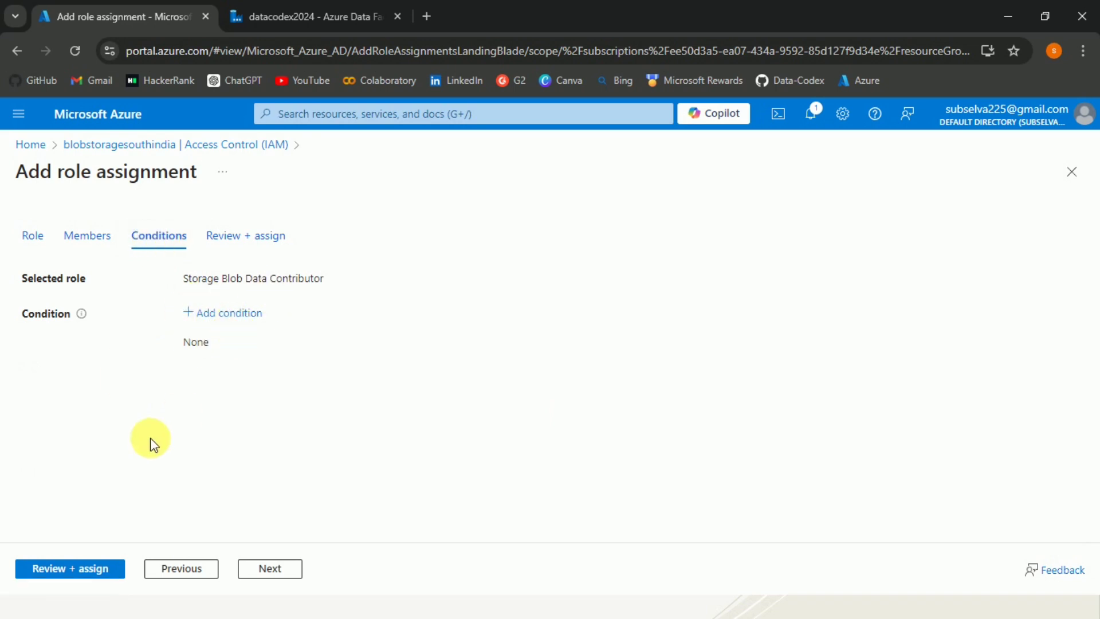
click(244, 240)
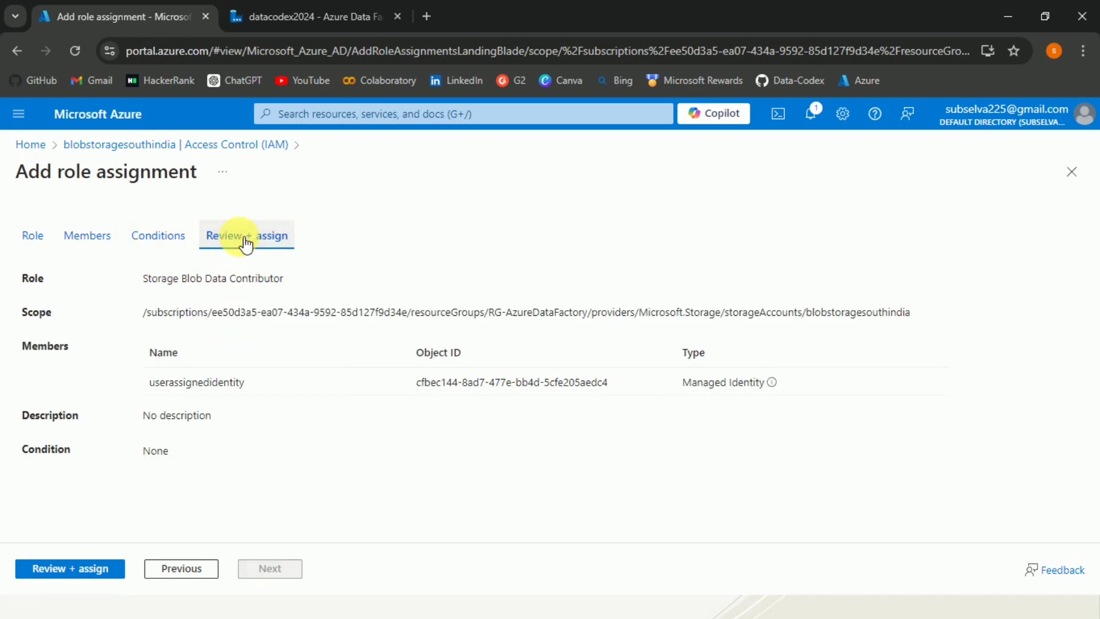
click(89, 570)
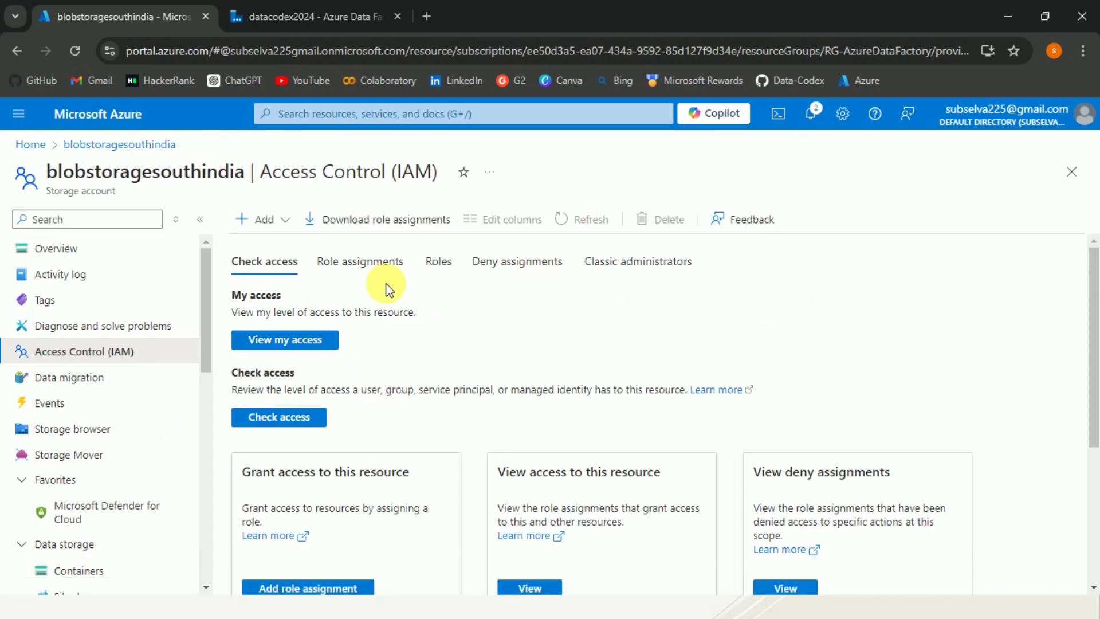
- Examine the storage account's role assignments, checking the type and role of the data factory and userassignedidentity entries
click(375, 266)
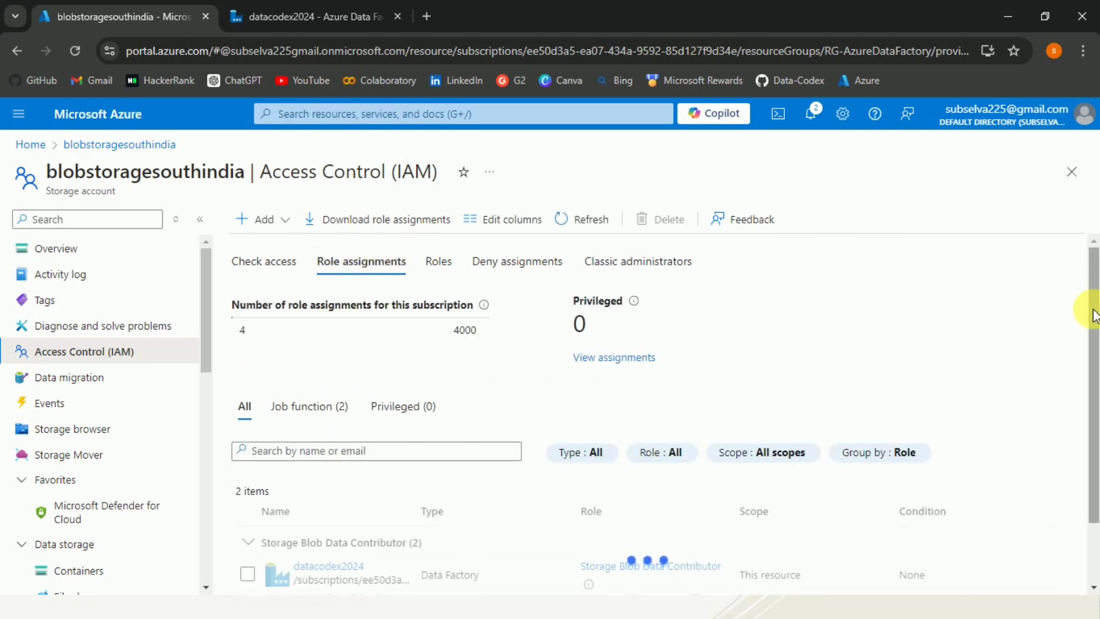
drag(1094, 315, 1094, 392)
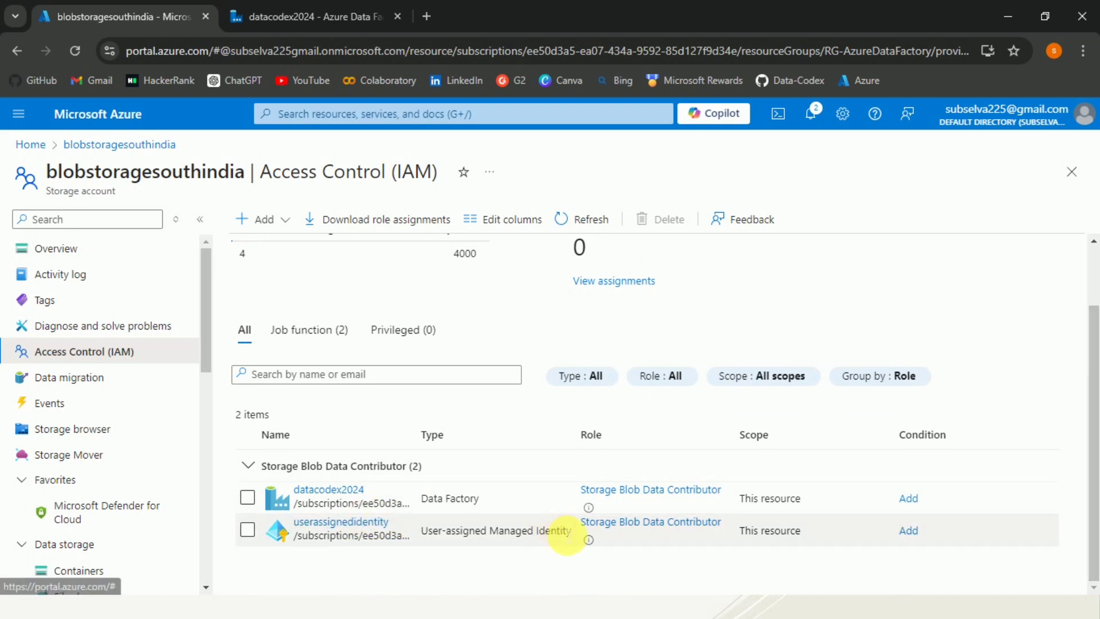
drag(570, 531, 443, 543)
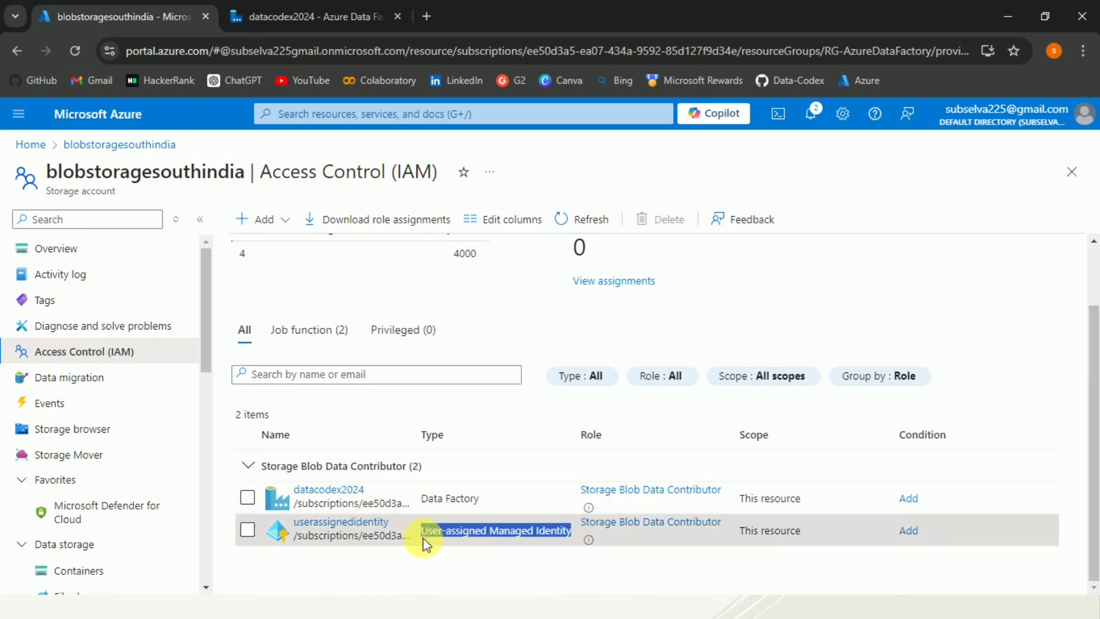
drag(482, 497, 414, 504)
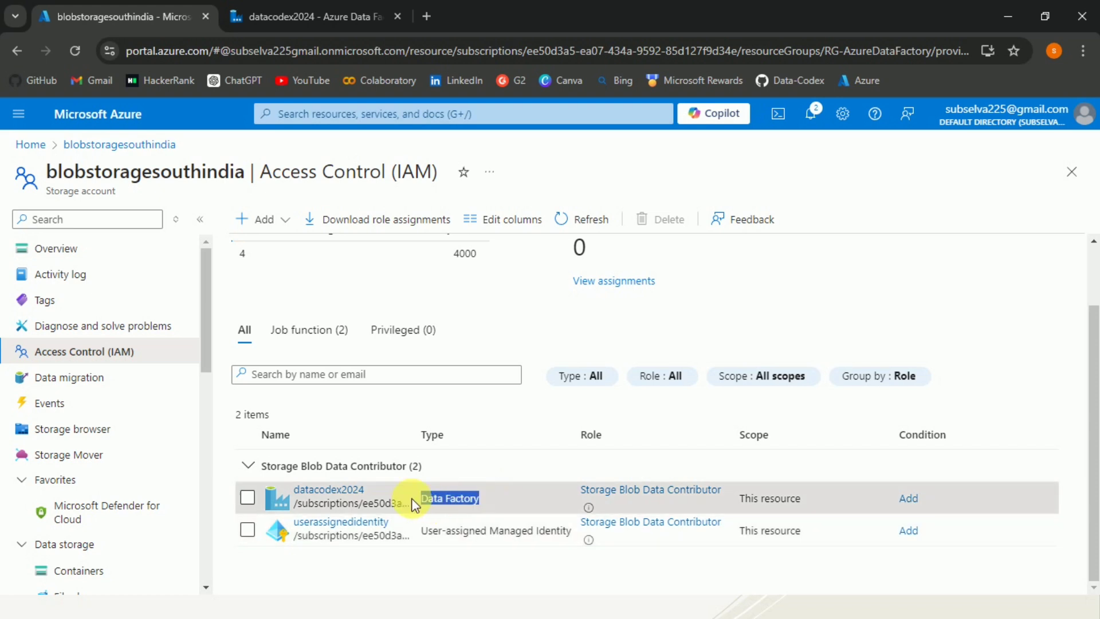
click(490, 579)
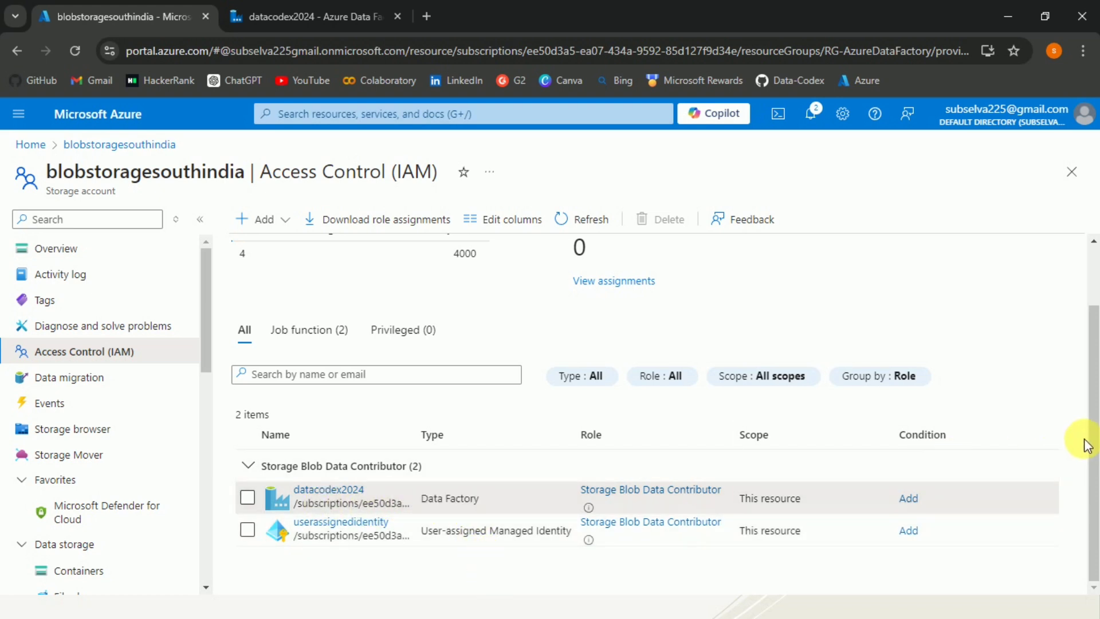
scroll(1095, 436, up, 2)
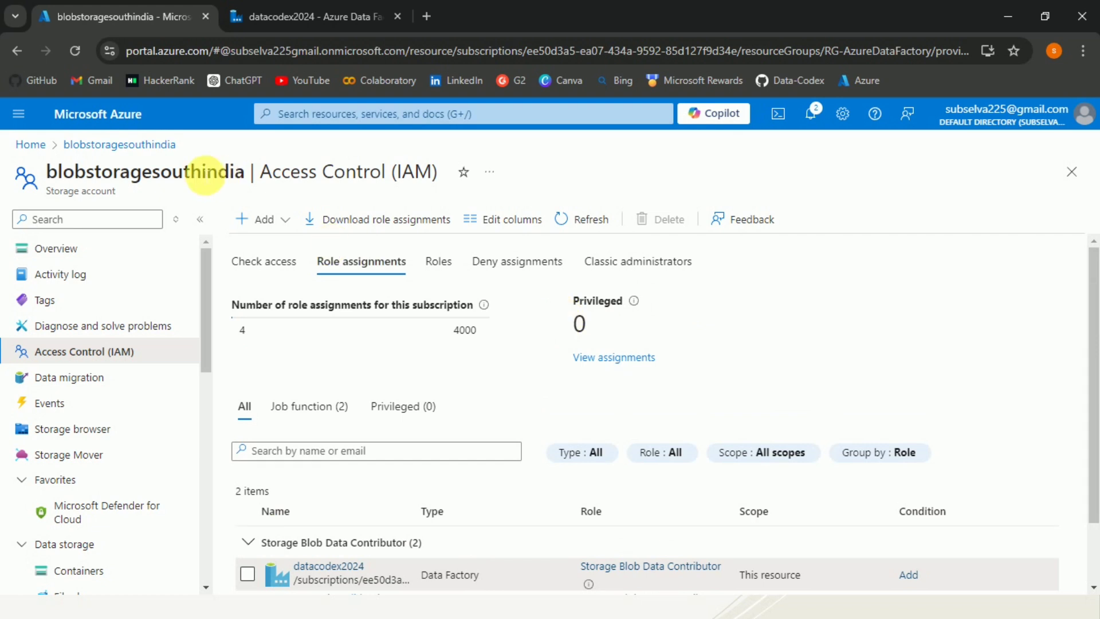
- Switch to Azure Data Factory Studio for datacodex2024, open authoring, and expand the factory's pipelines and datasets
click(70, 116)
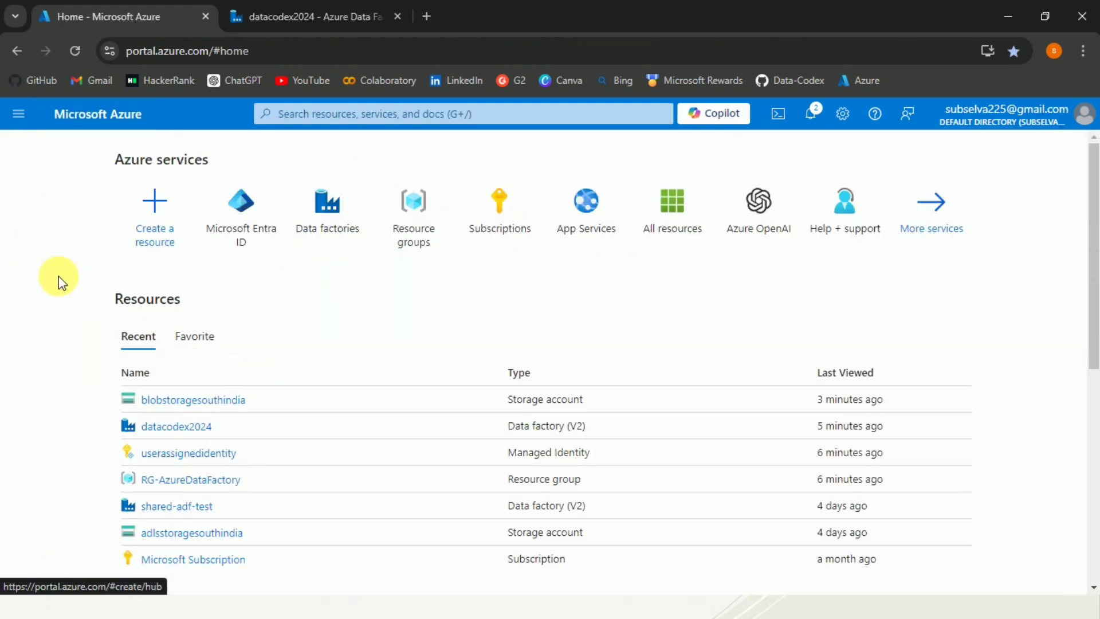
click(304, 18)
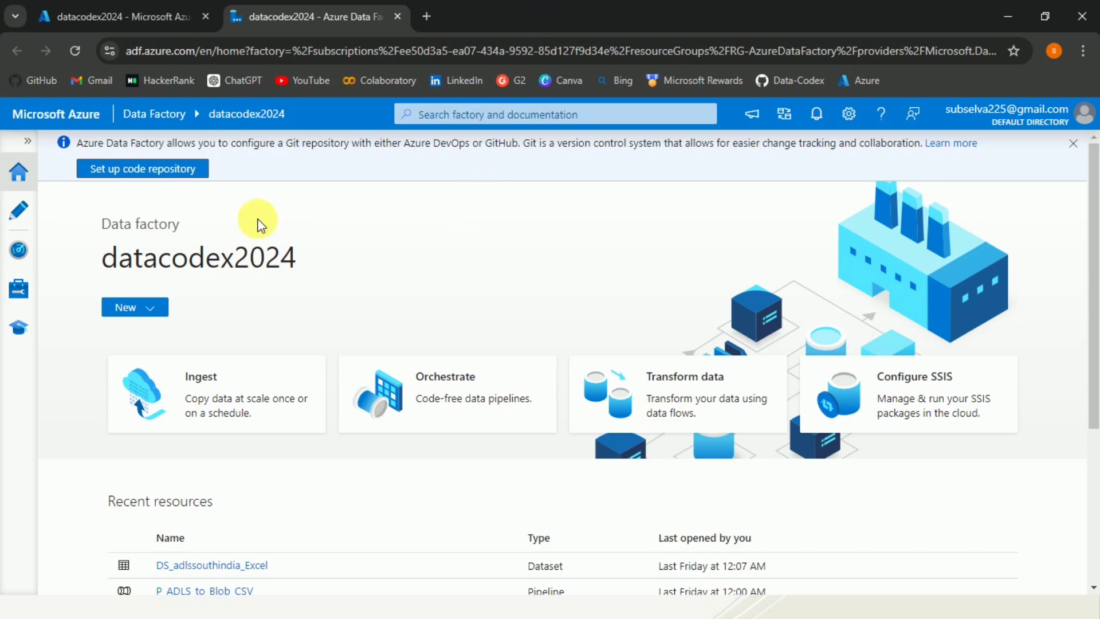
click(33, 219)
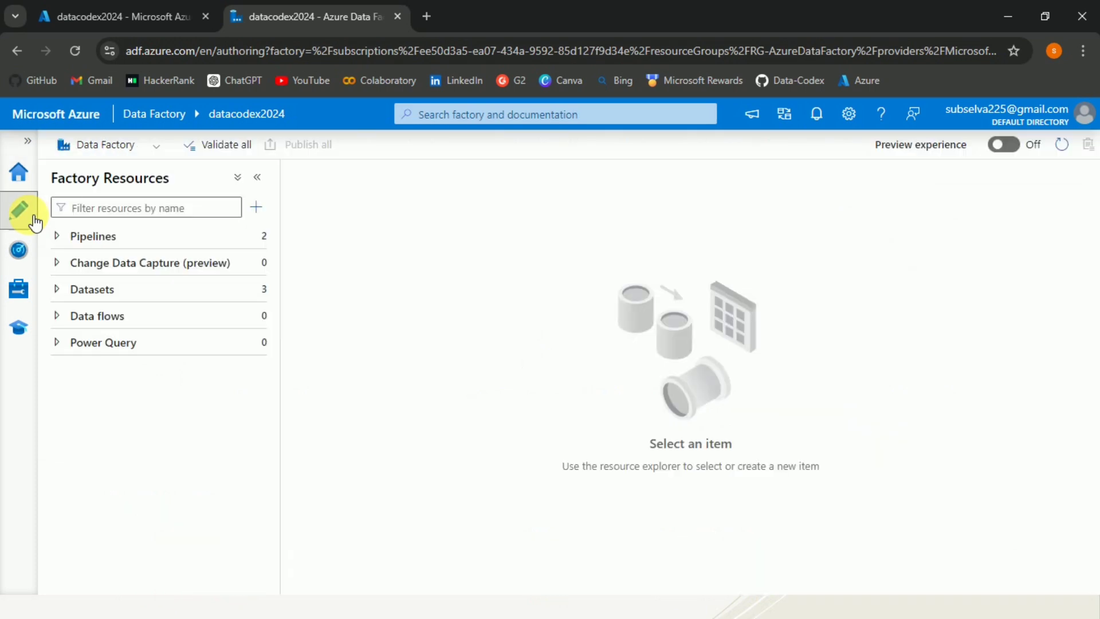
click(65, 244)
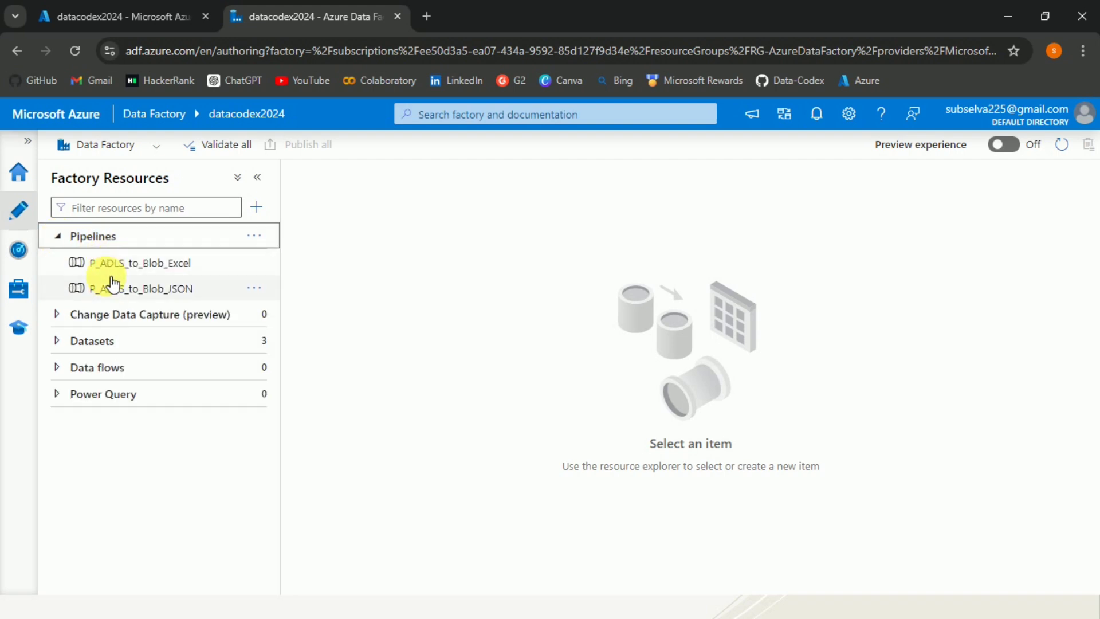
click(68, 340)
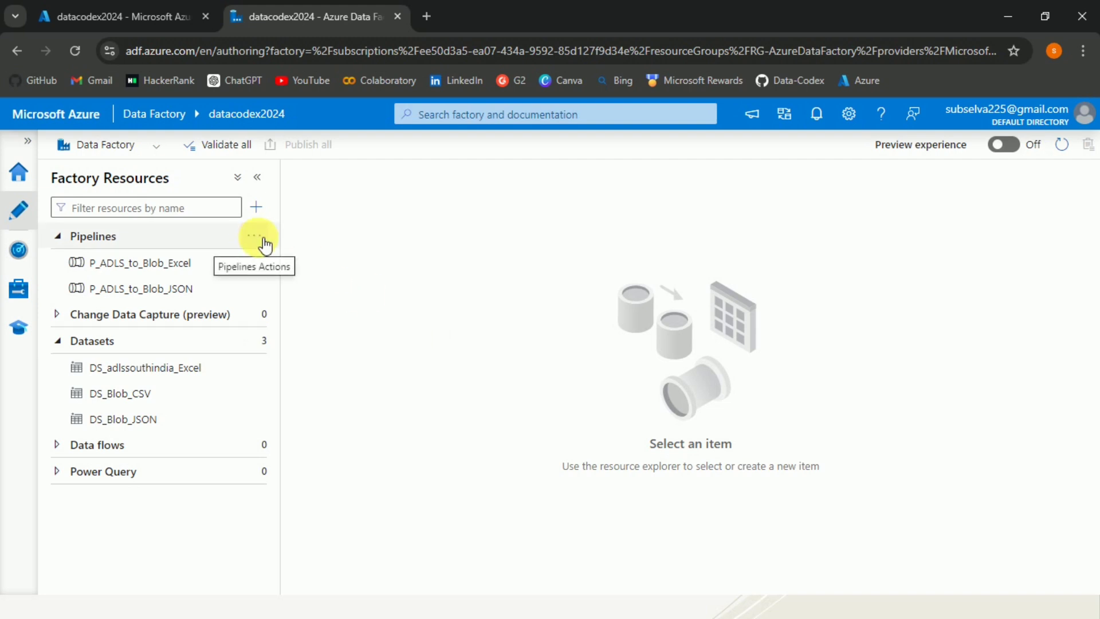
- Create a new pipeline and name it P_ADLS_to_Blob_Userassigned
click(263, 240)
click(332, 264)
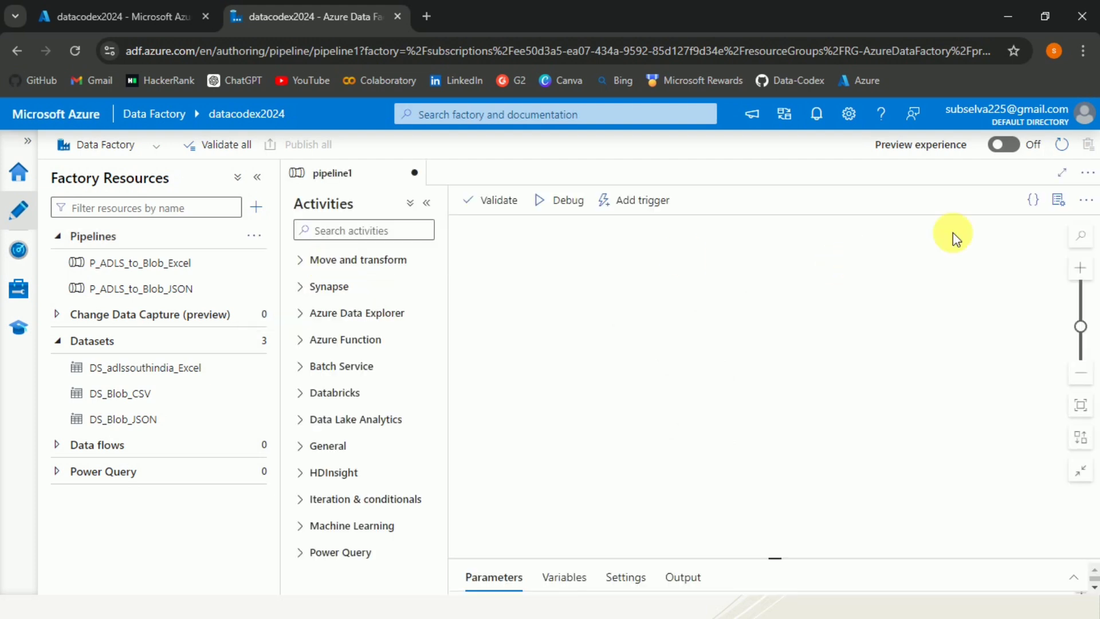
click(888, 319)
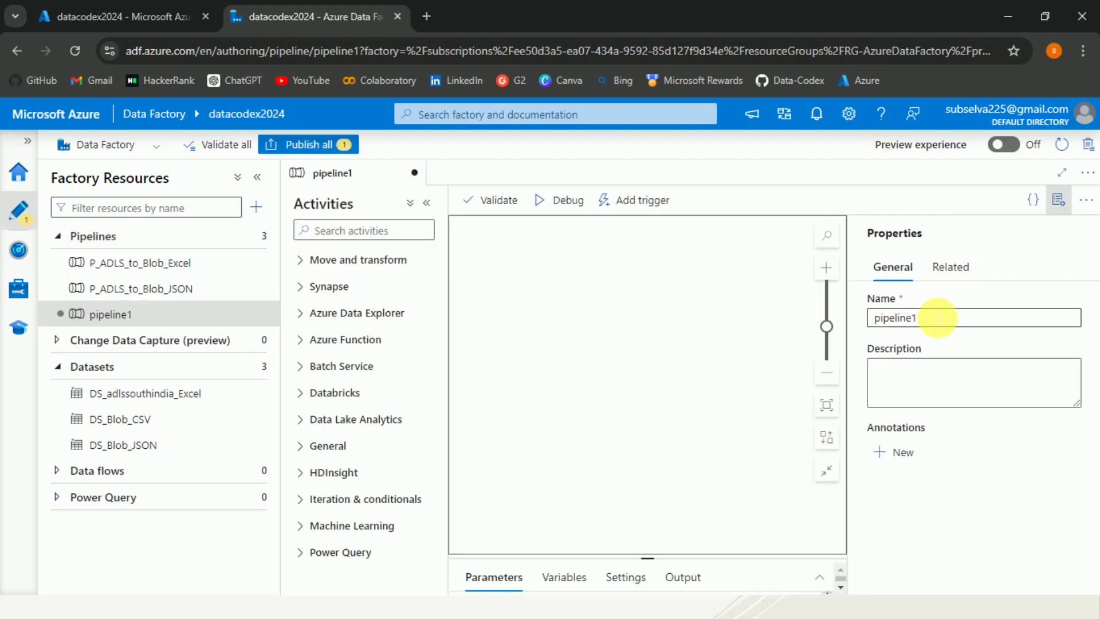
double_click(877, 320)
key(BackSpace)
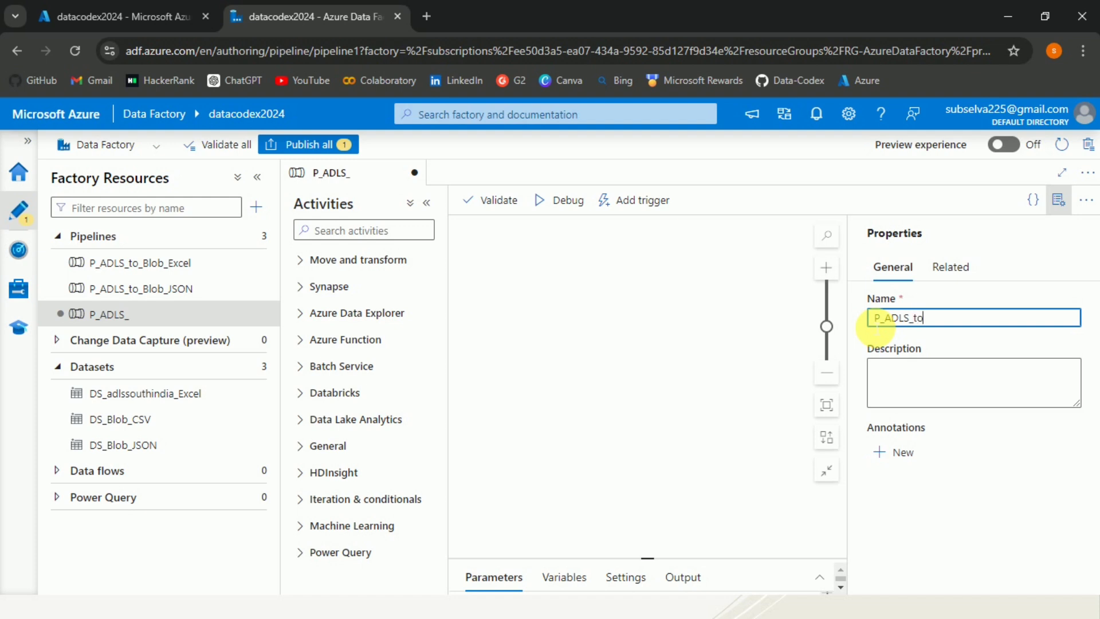
text(lob_Userassigned)
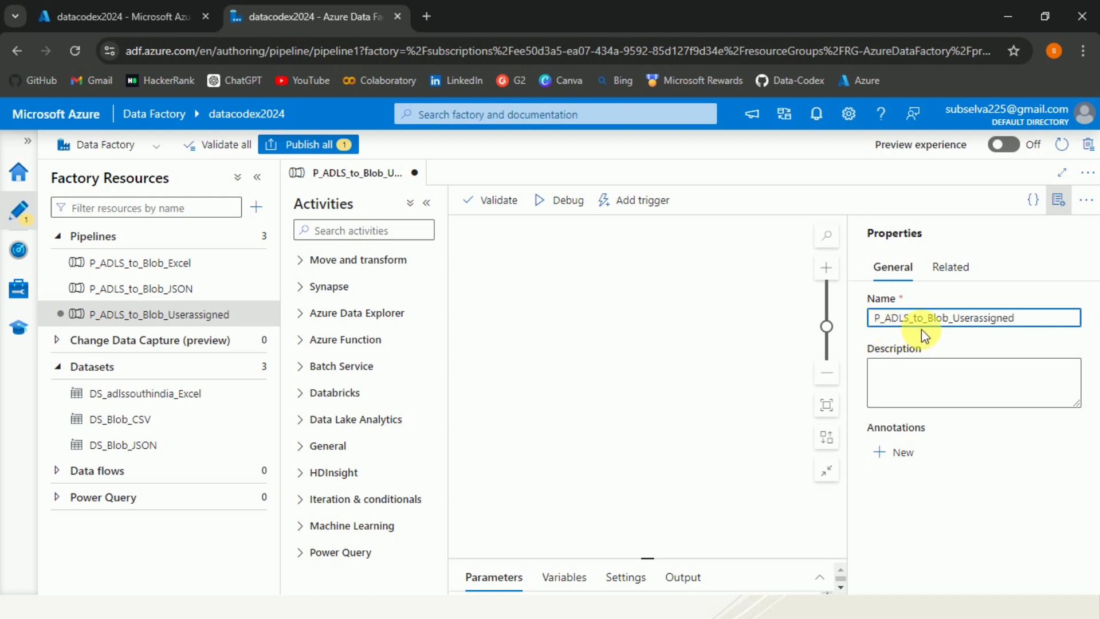
click(1069, 199)
click(1070, 201)
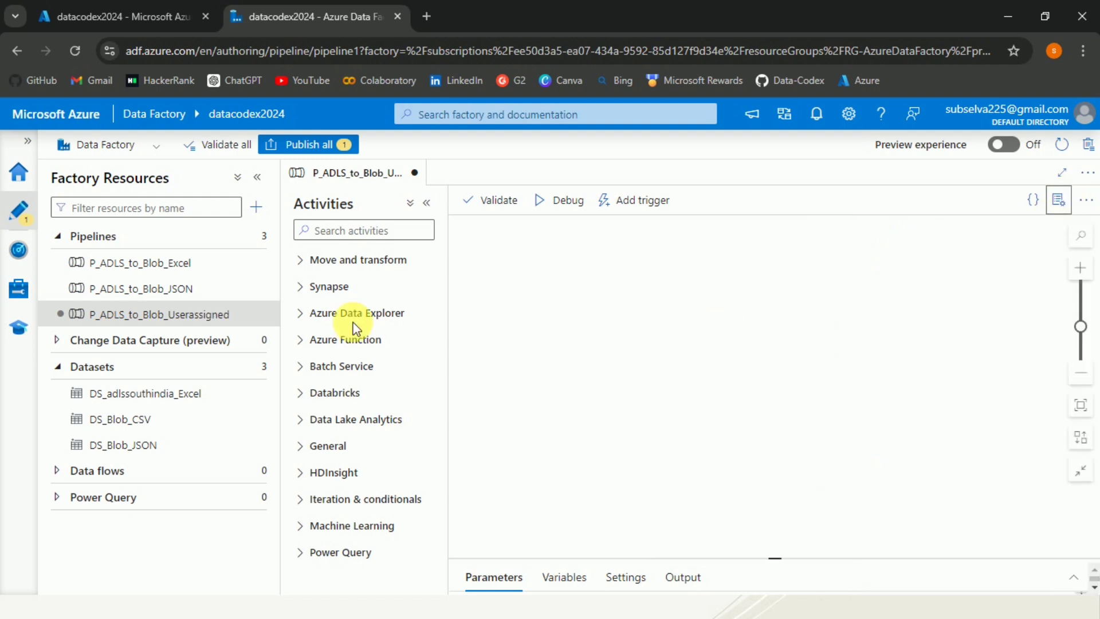
- Add a Copy data activity from the Move and transform group to the pipeline canvas
click(308, 271)
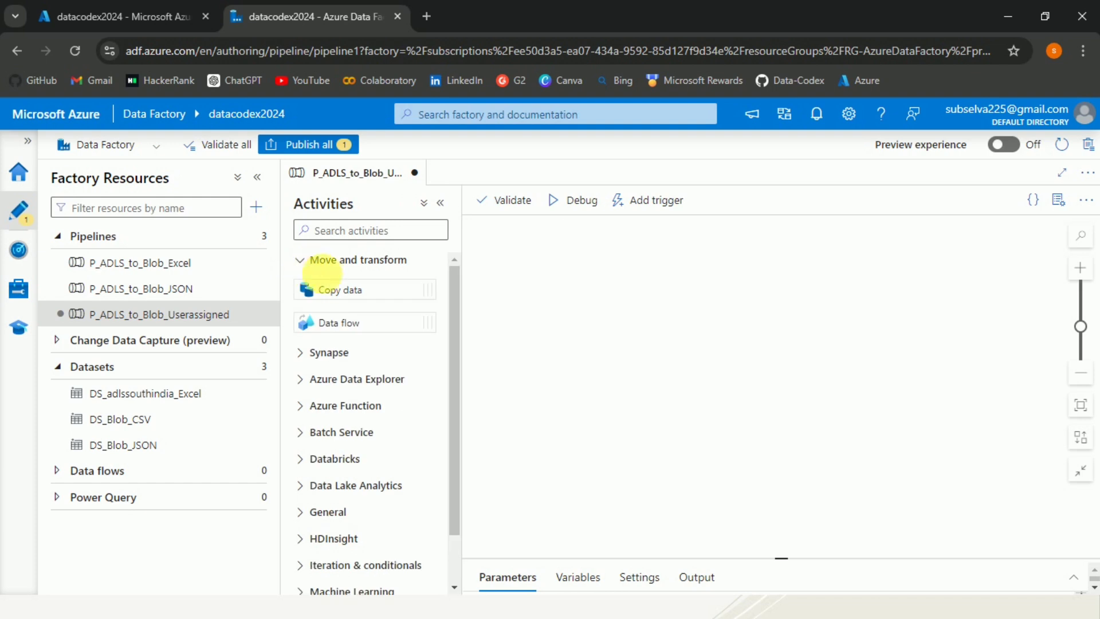
drag(337, 290, 712, 306)
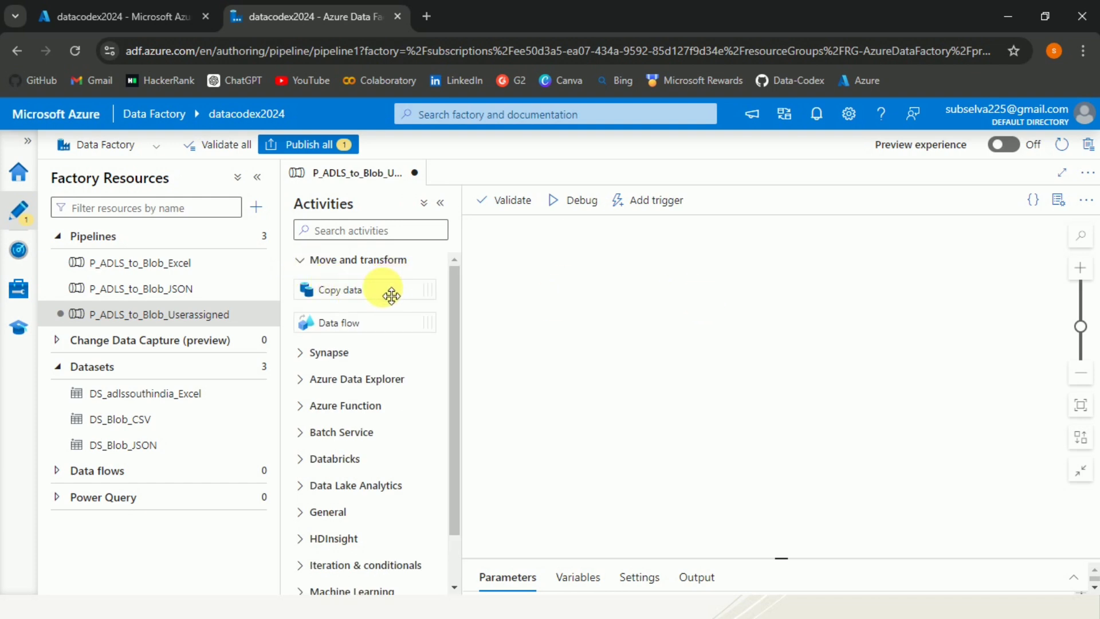
drag(398, 290, 700, 342)
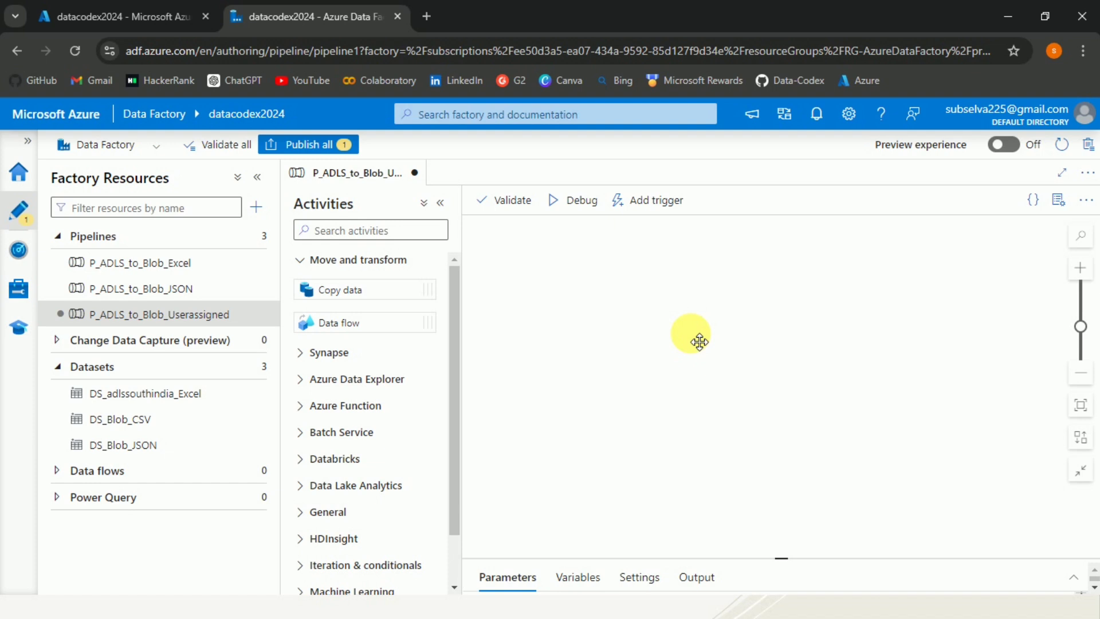
drag(700, 343, 699, 342)
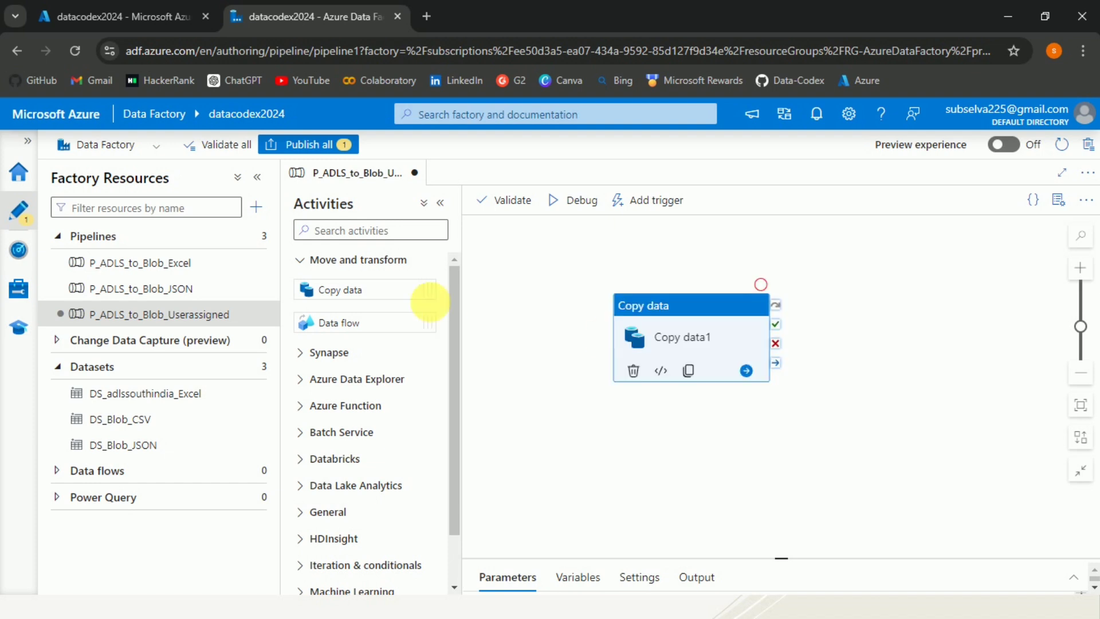
click(318, 262)
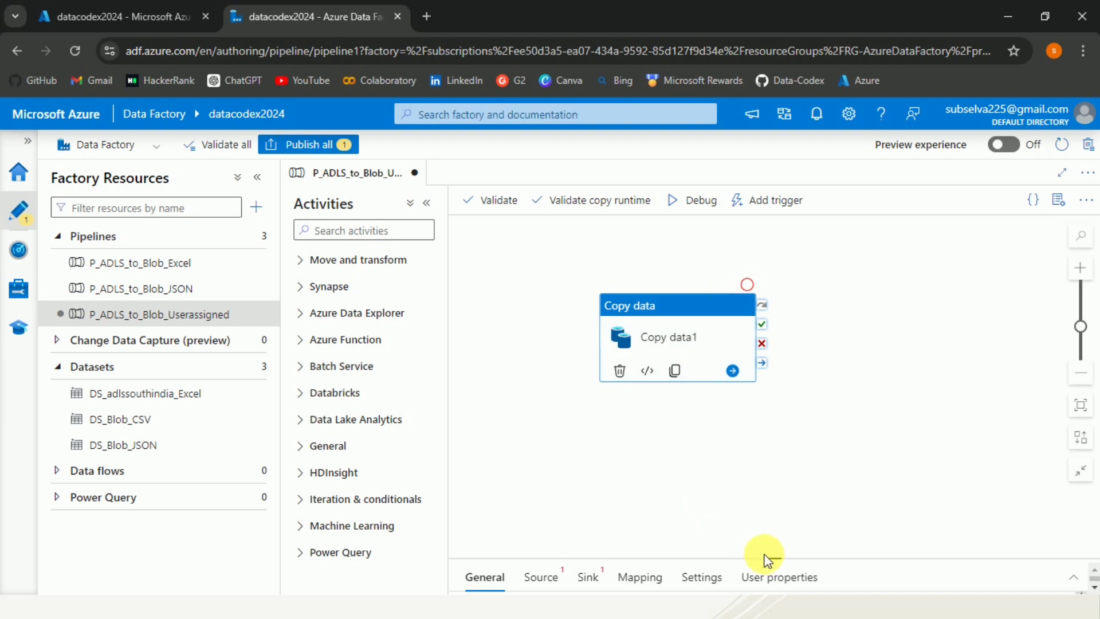
- Rename the copy activity as Copy Excel from ADLS to Blob
drag(772, 565, 815, 309)
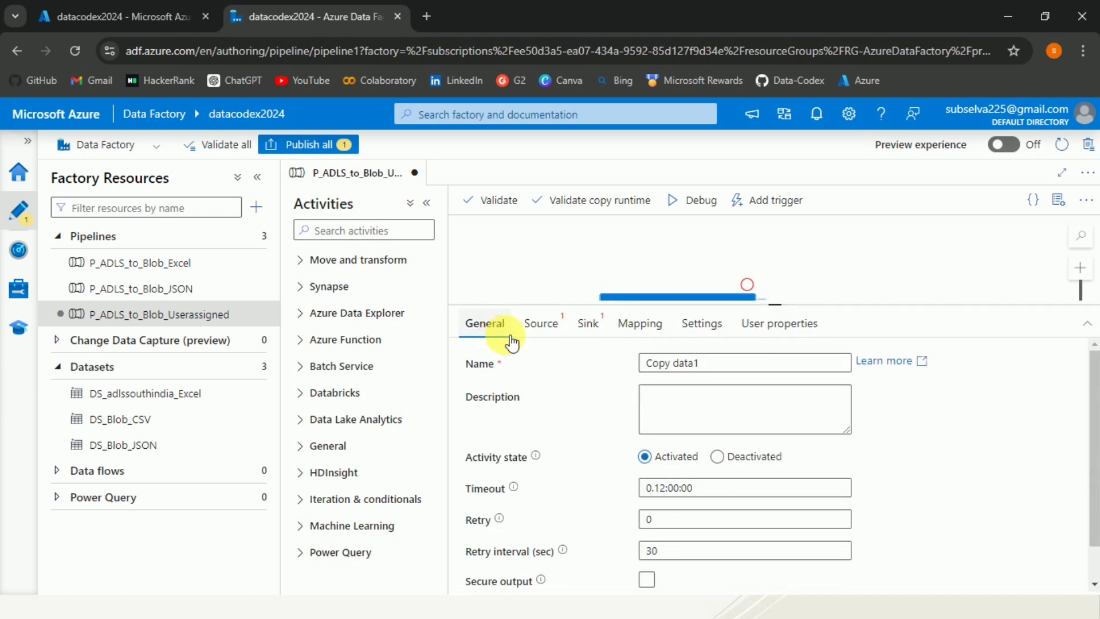
drag(785, 370, 677, 368)
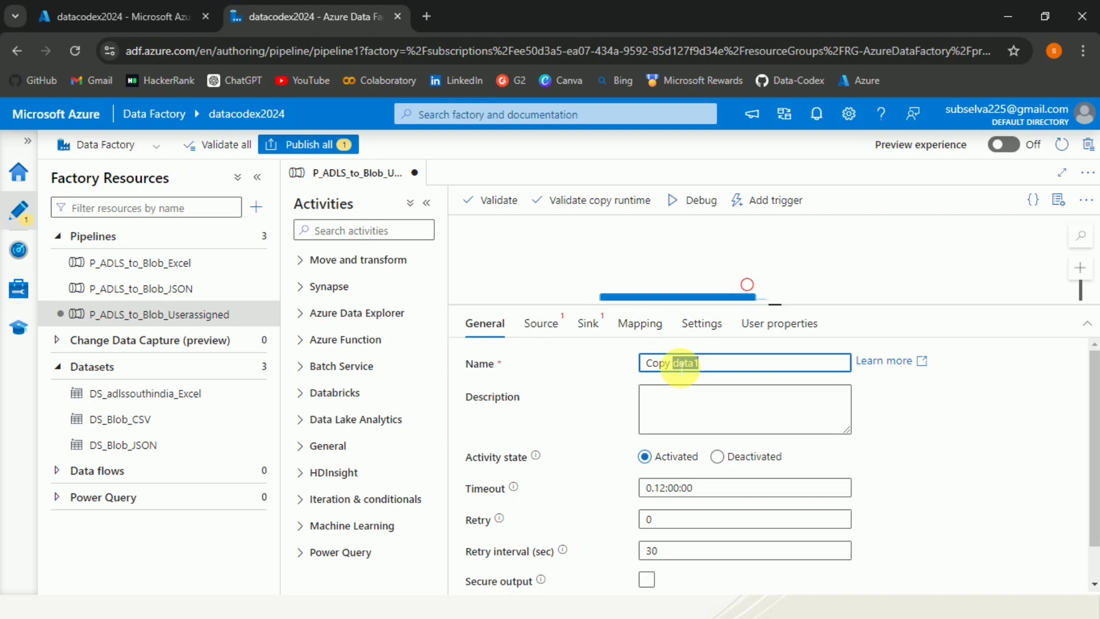
text(Excel from AD)
text(LS to Blob)
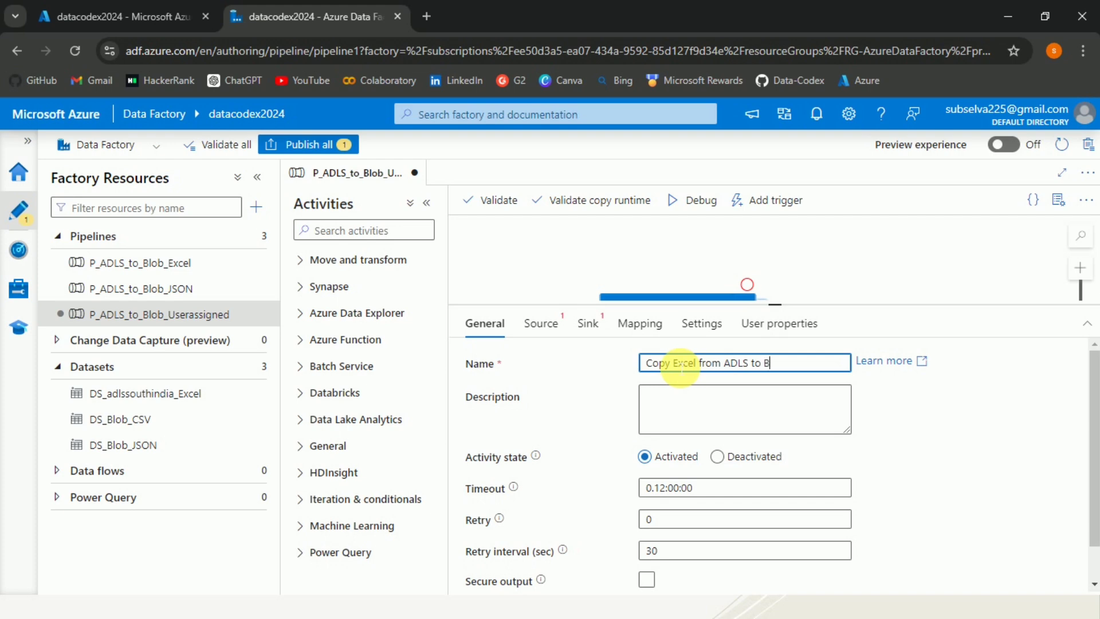
- Set the copy activity's source dataset to DS_adlssouthindia_Excel
click(551, 325)
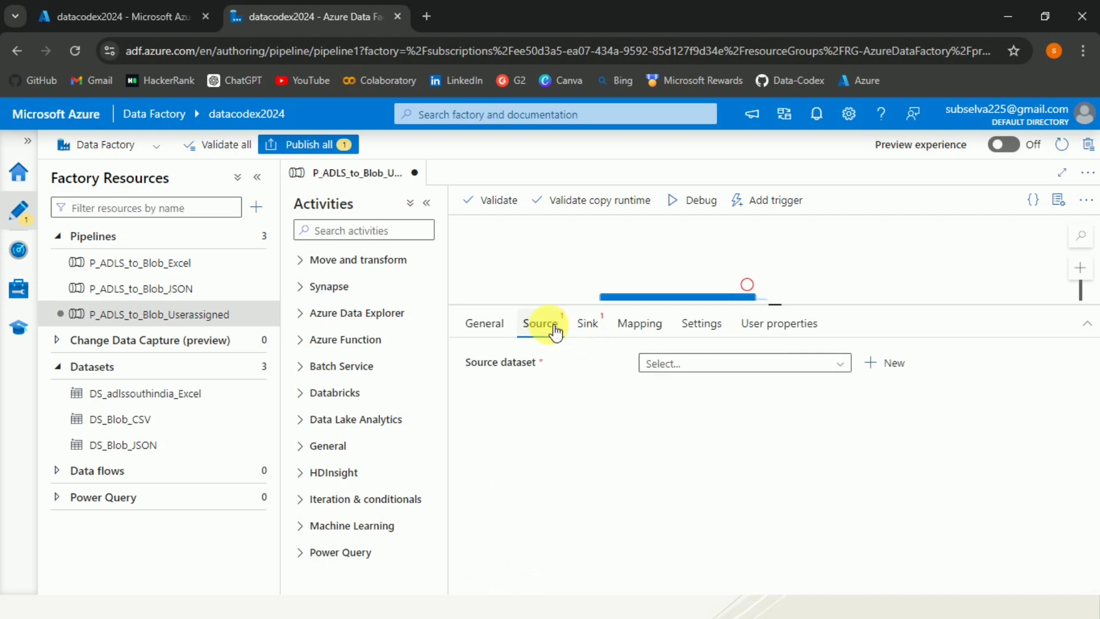
click(838, 366)
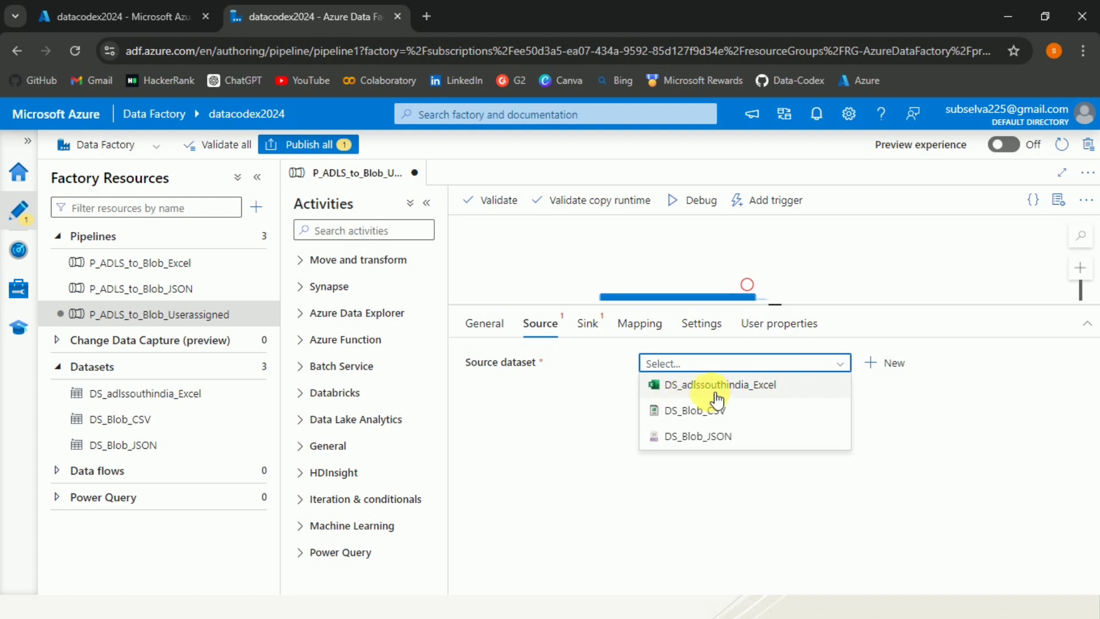
click(734, 390)
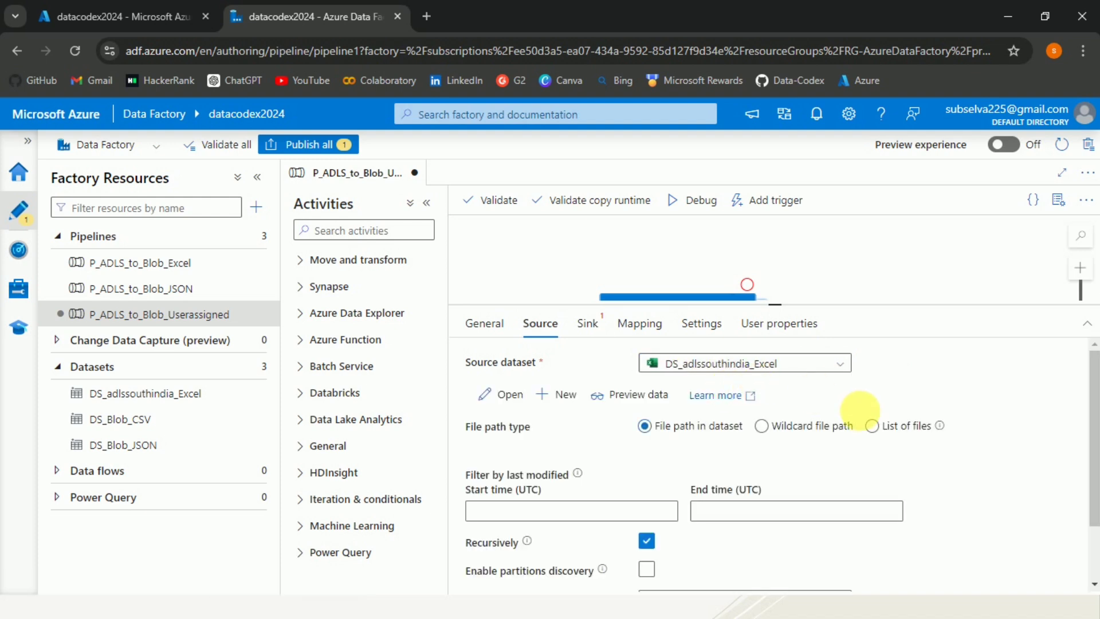
- Open the source dataset and examine its linked service's authentication settings and its file path, leaving the linked service unedited
click(507, 396)
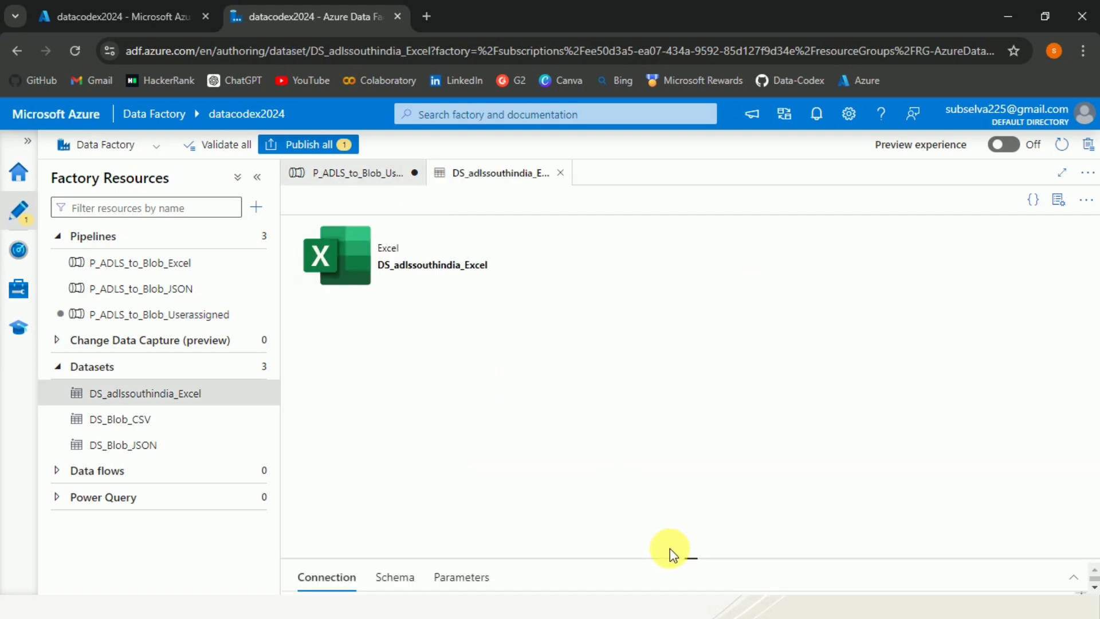
drag(676, 558, 655, 342)
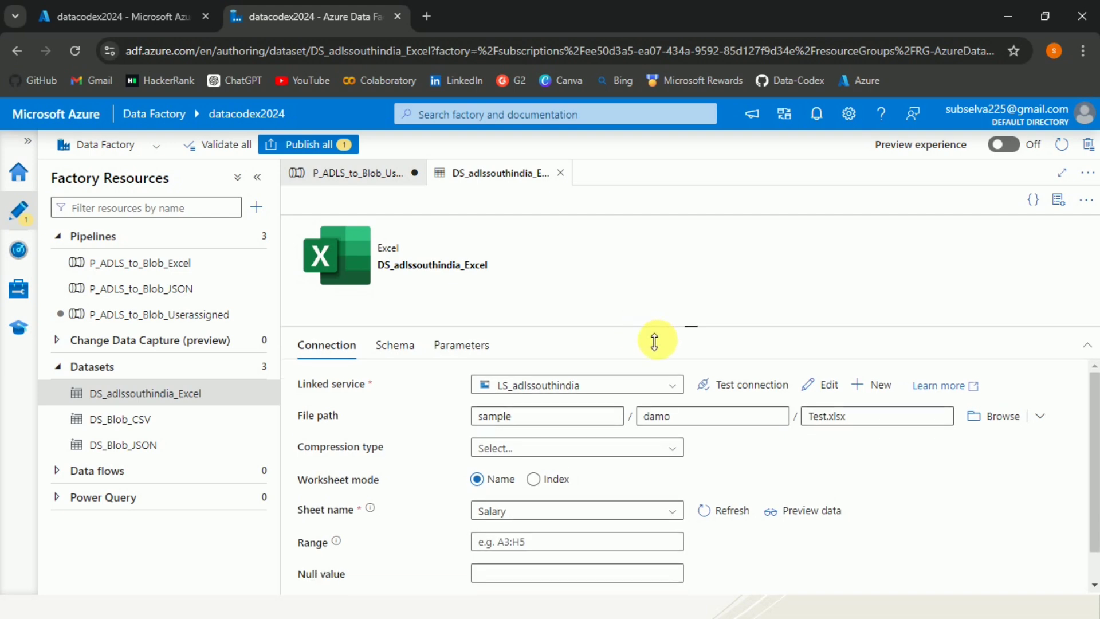
click(816, 388)
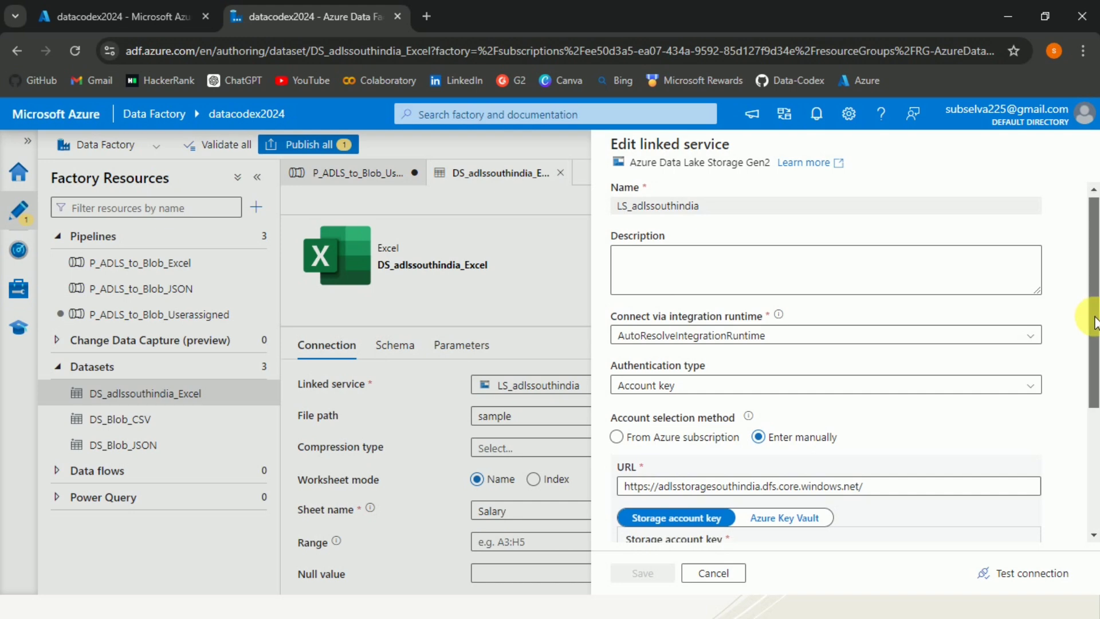
scroll(1095, 323, down, 1)
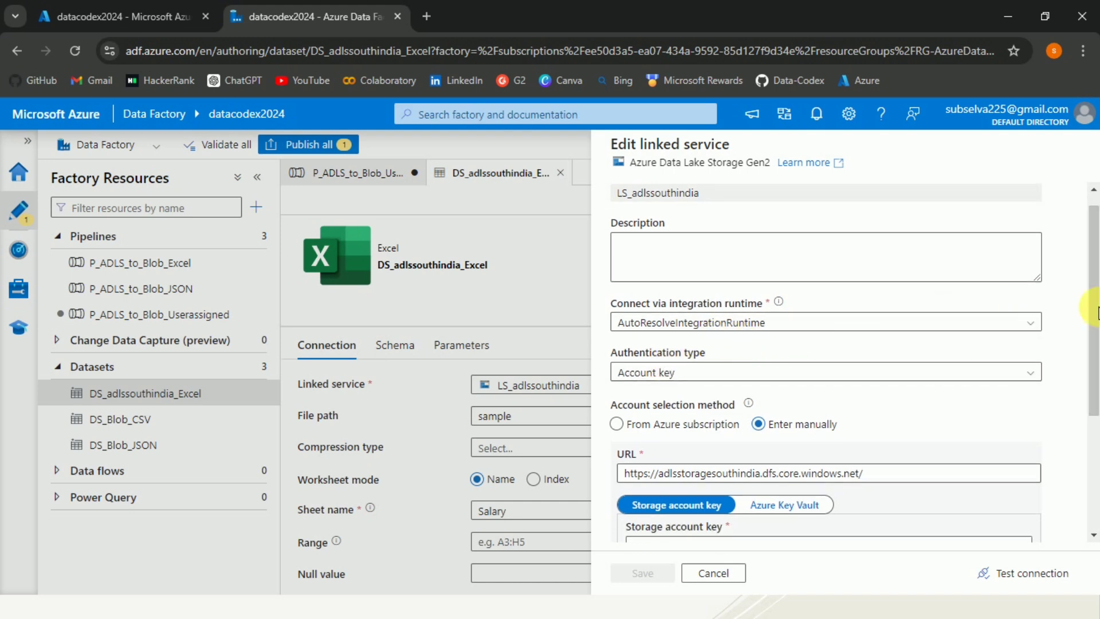
drag(1096, 314, 1096, 362)
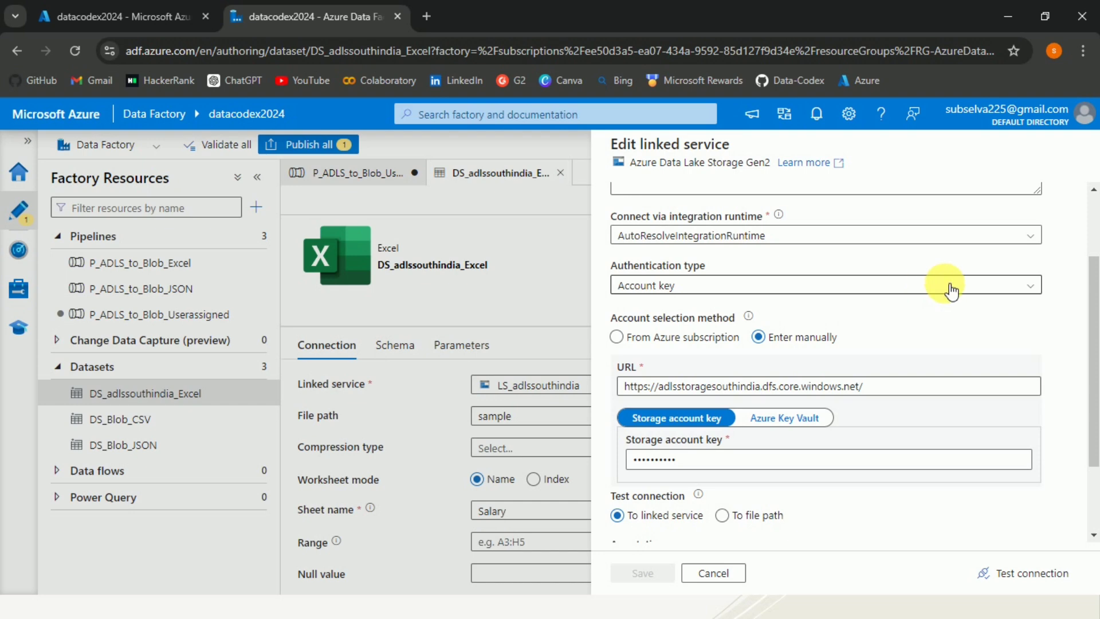
drag(1094, 290, 1094, 334)
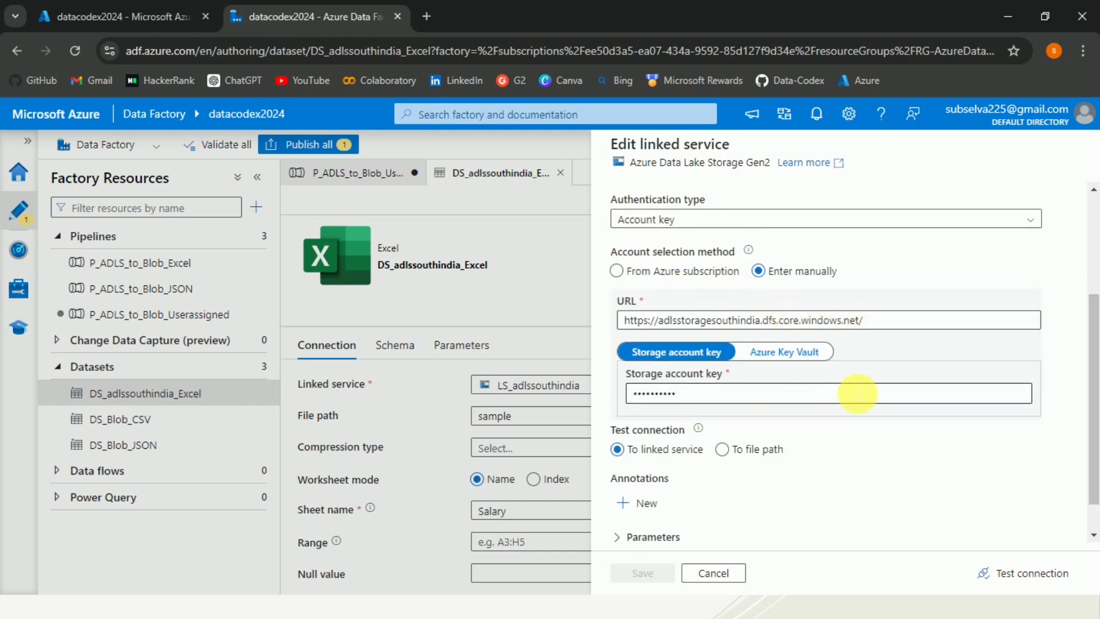
click(737, 576)
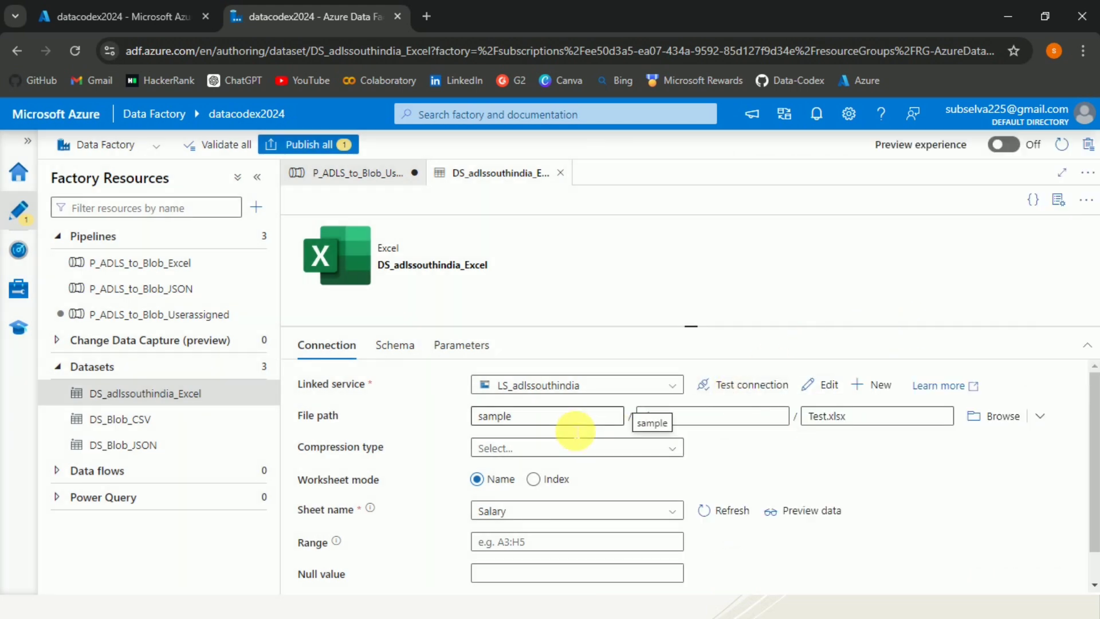
click(645, 423)
text(damo)
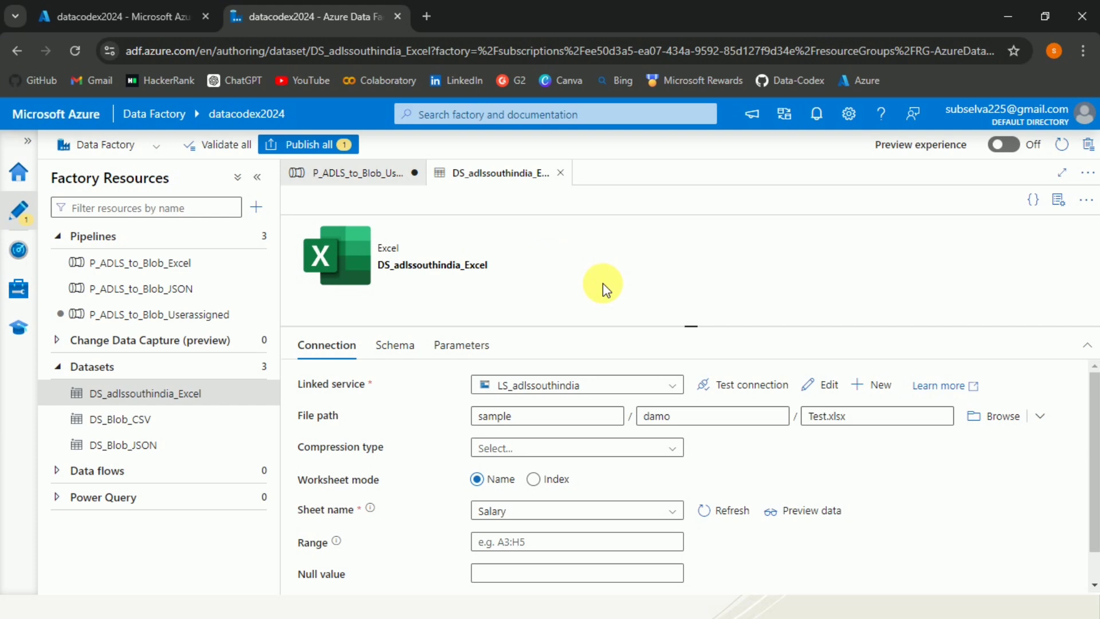
- Return to the pipeline and start a new sink dataset on Azure Blob Storage in DelimitedText format
click(373, 186)
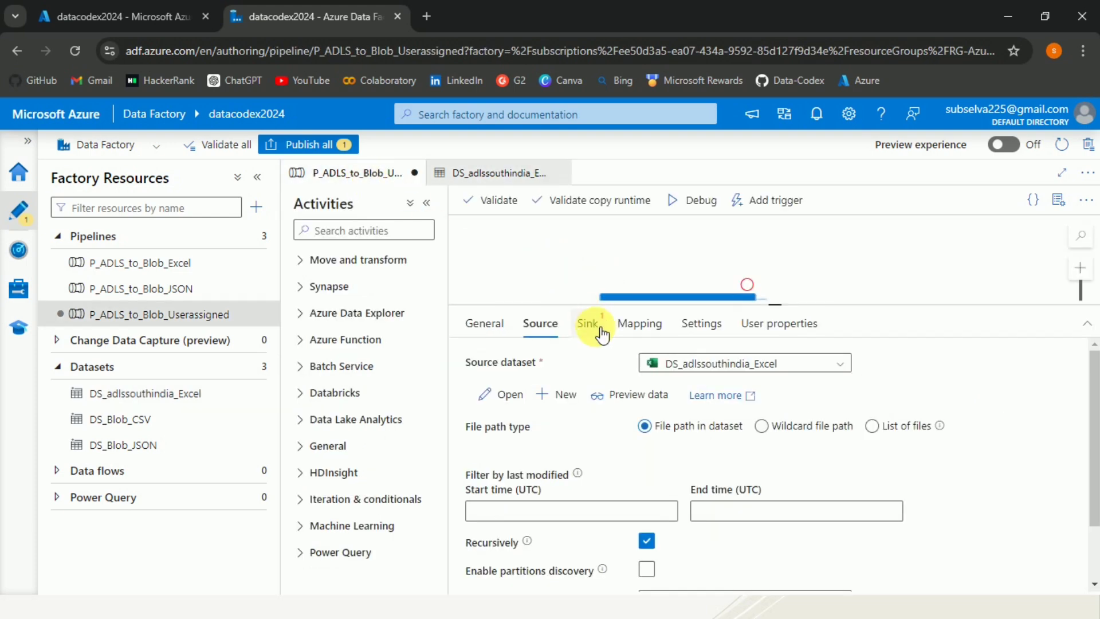
click(599, 329)
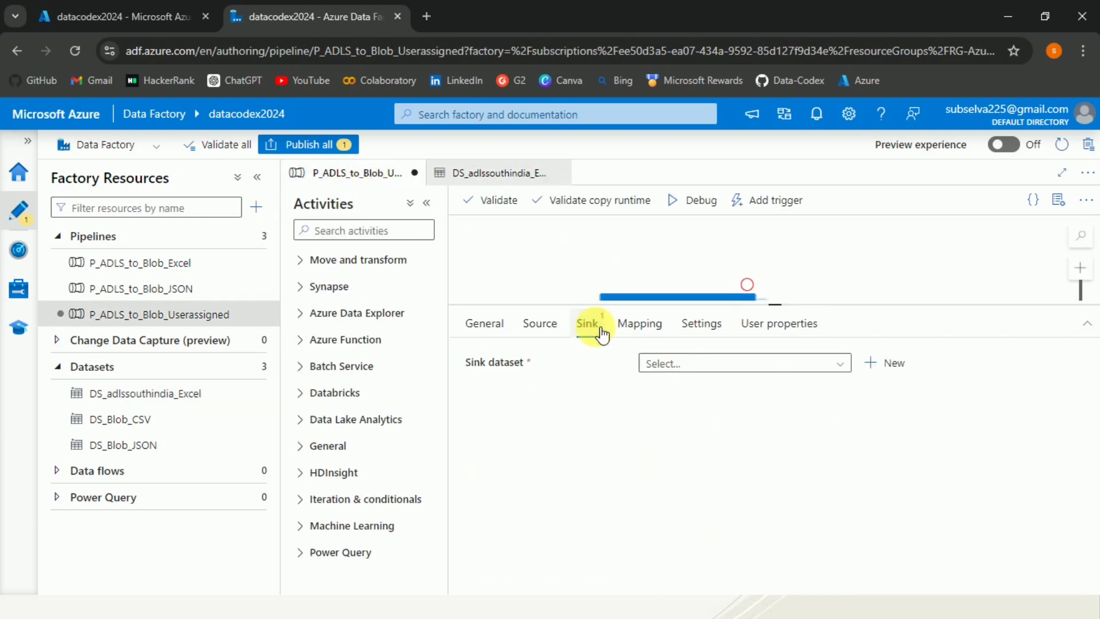
click(895, 364)
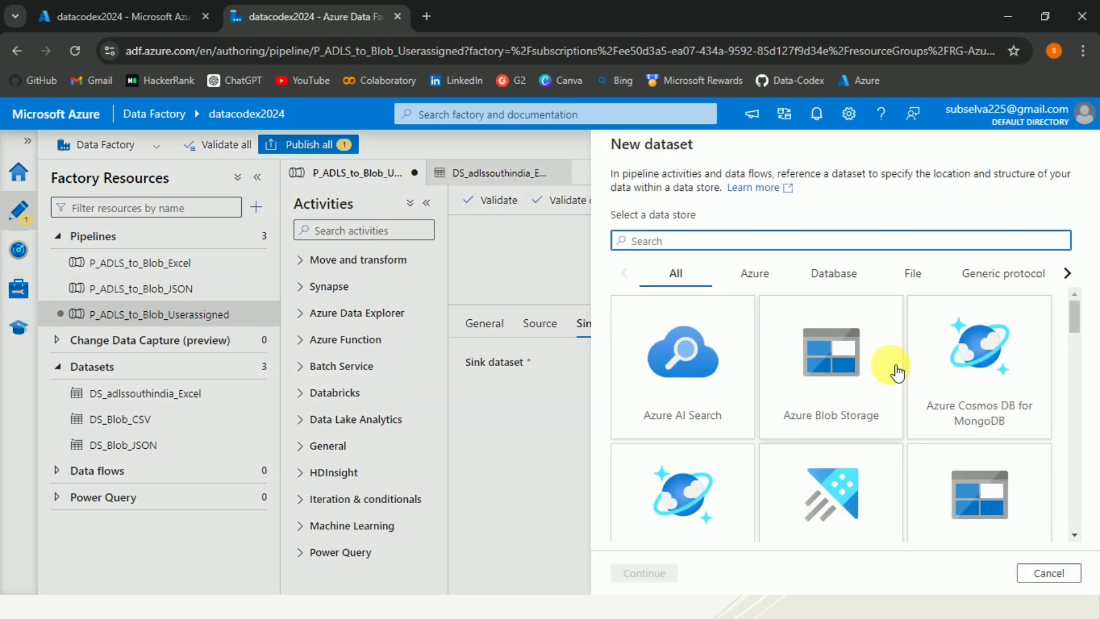
click(852, 371)
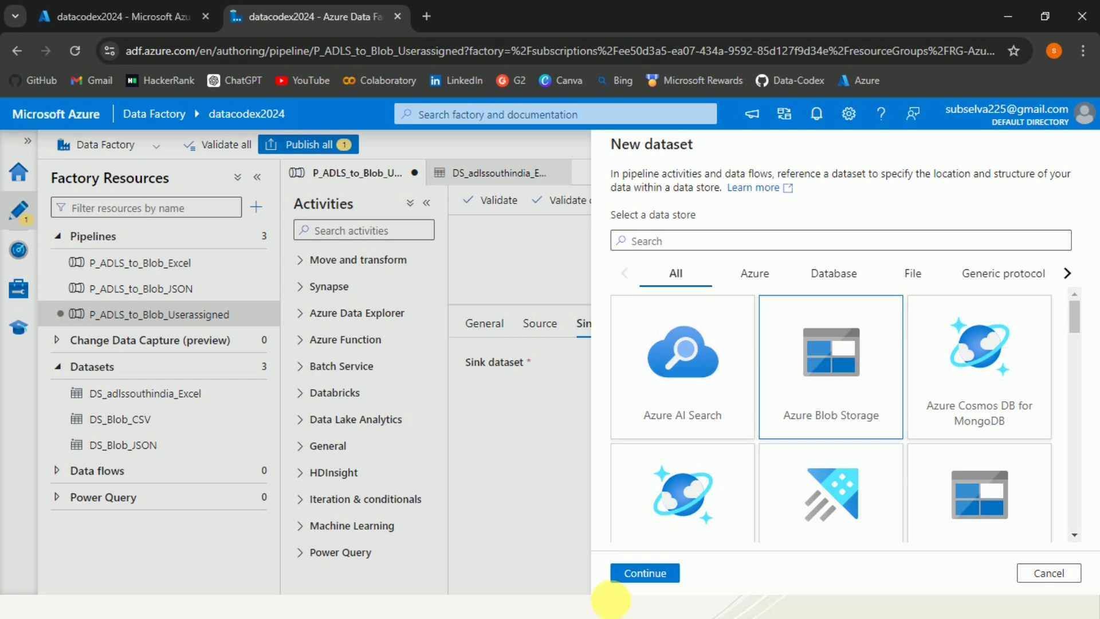
click(639, 578)
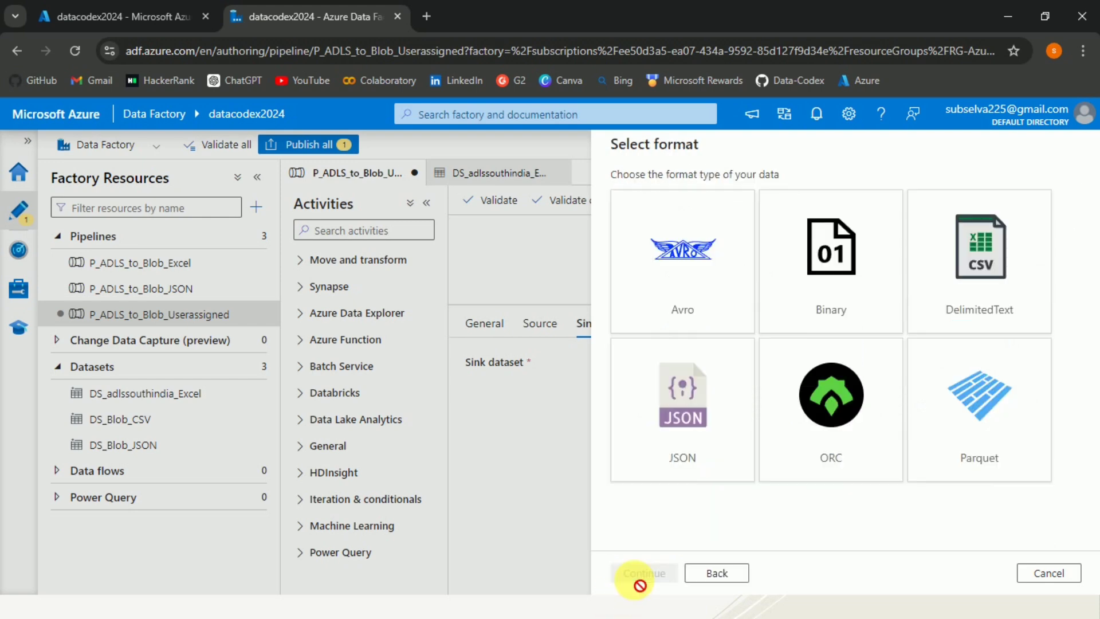
click(983, 302)
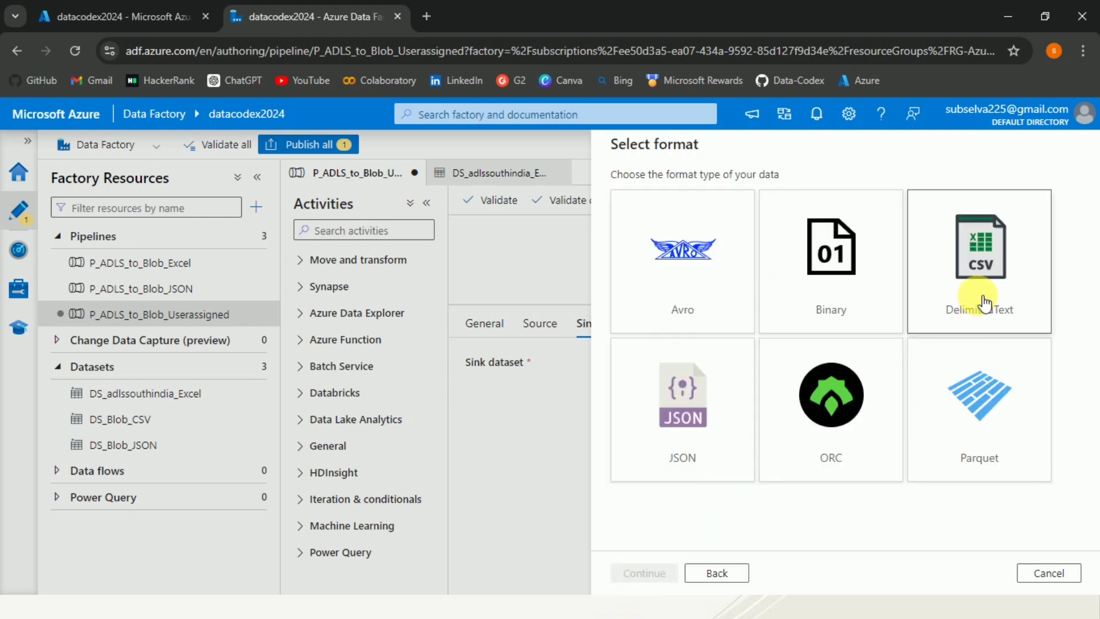
click(633, 578)
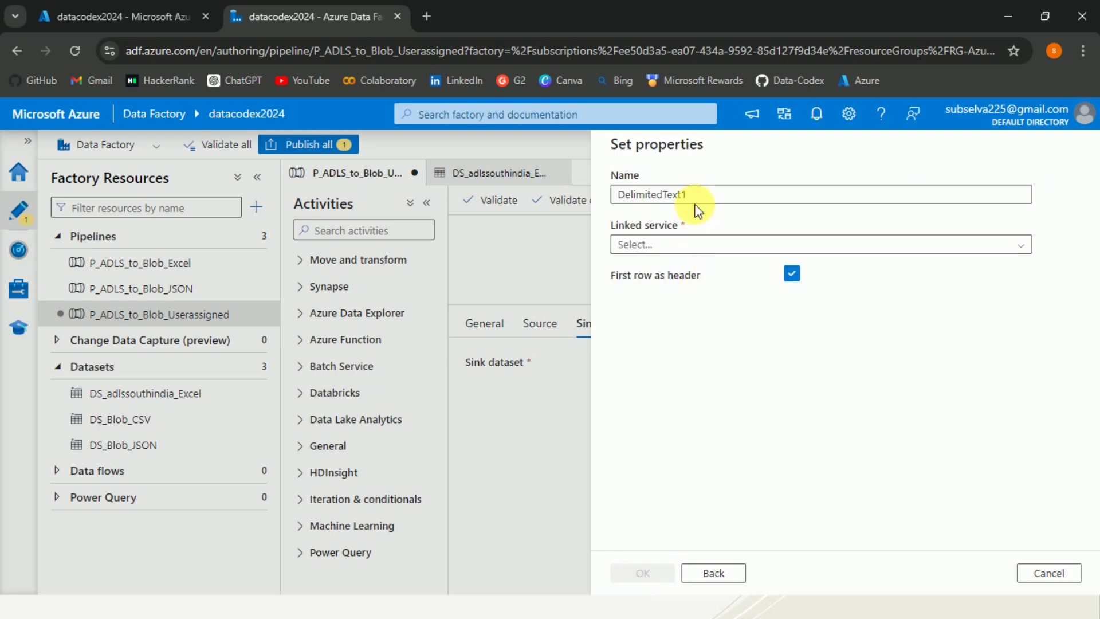
- Name the new sink dataset DS_Blob_Csv_user
click(667, 196)
double_click(667, 196)
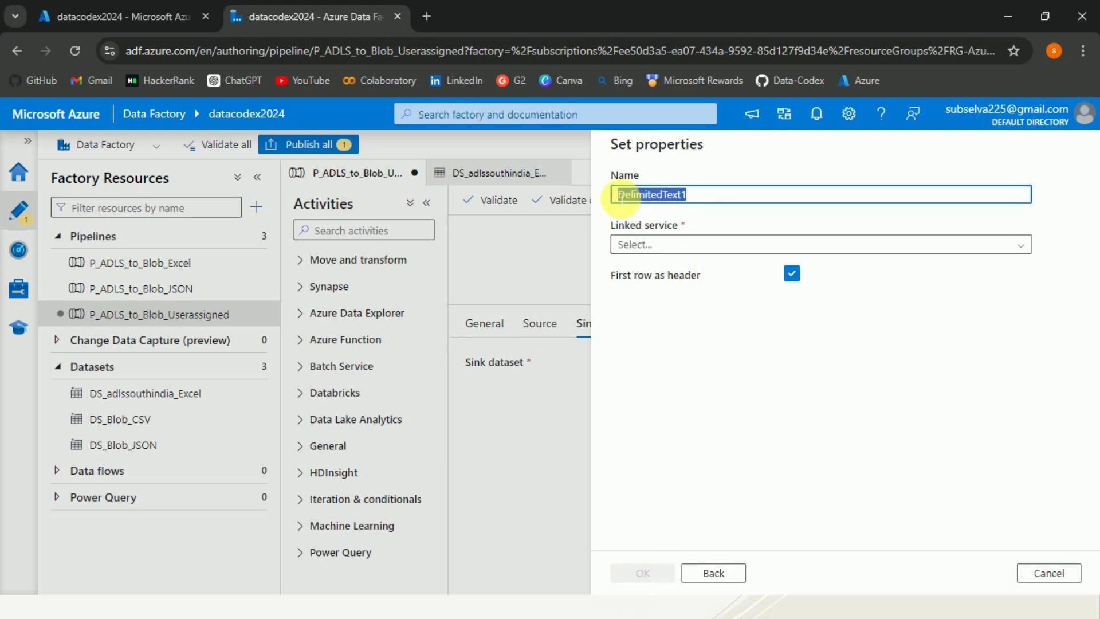
key(BackSpace)
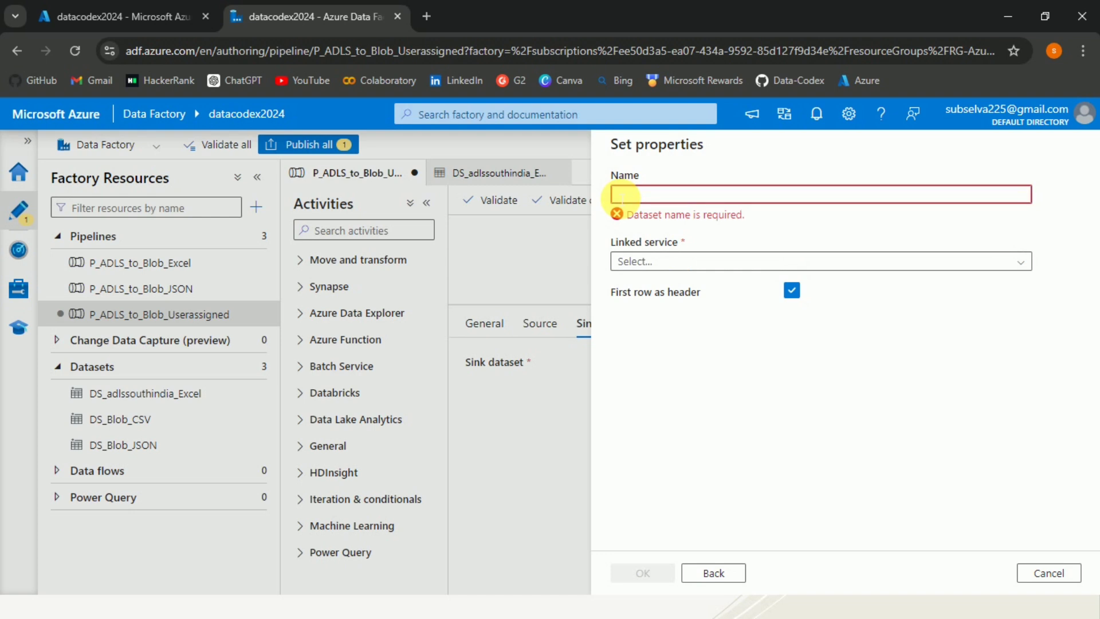
text(DS_)
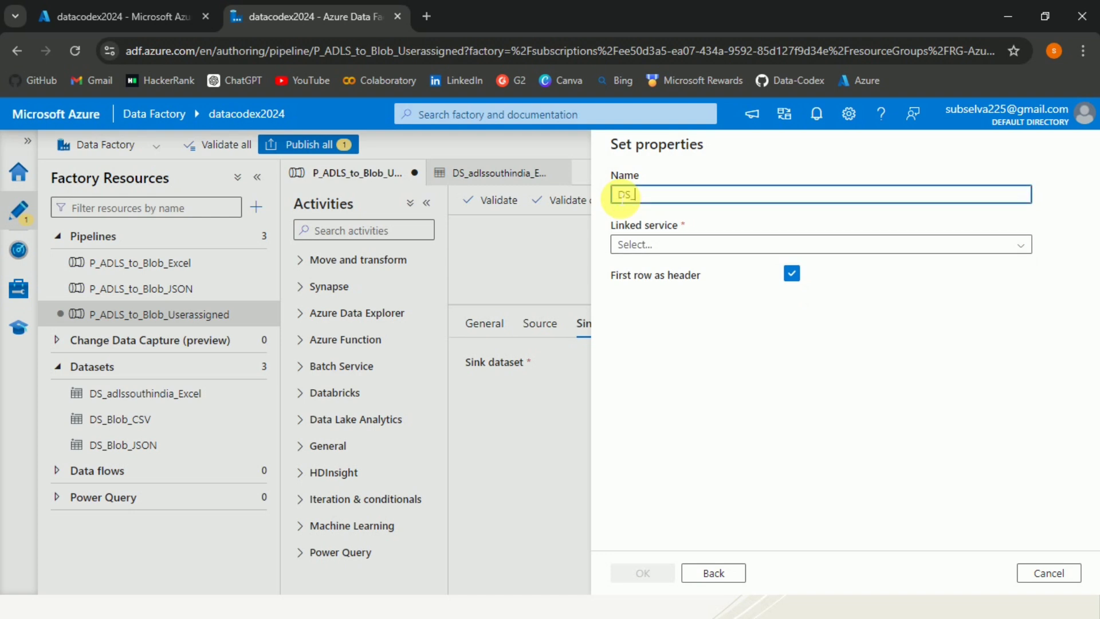
text(Blob)
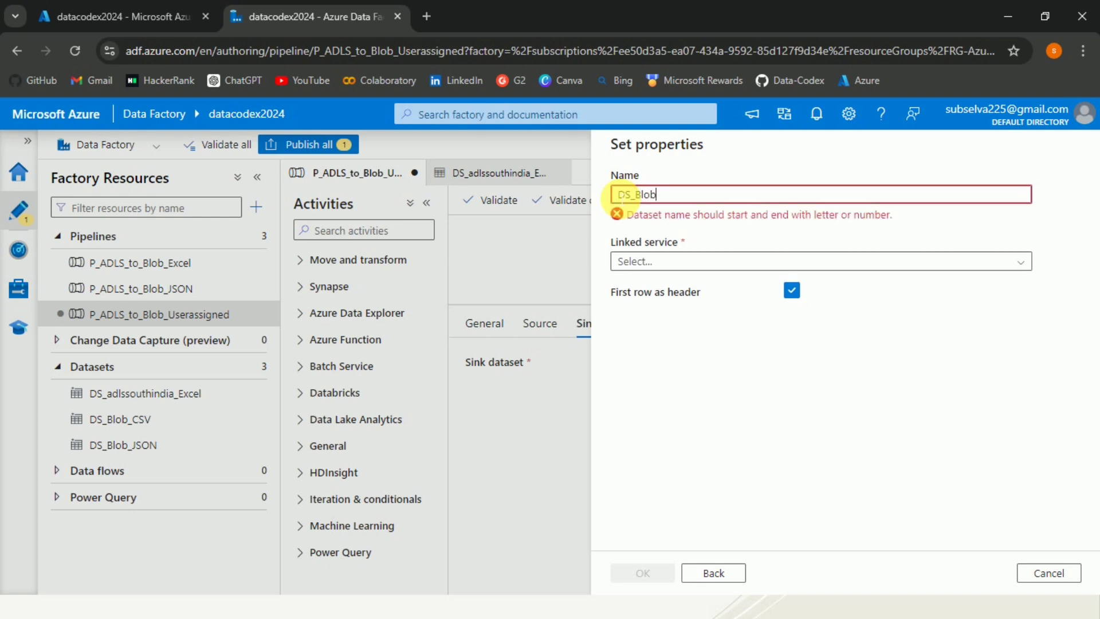
text(_C)
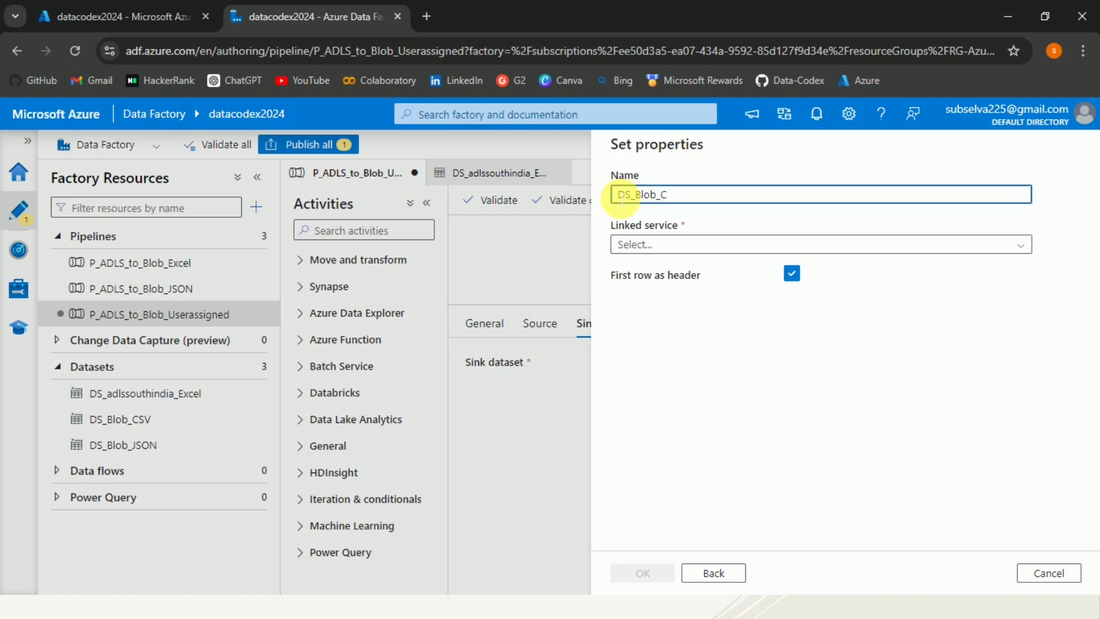
text(sv)
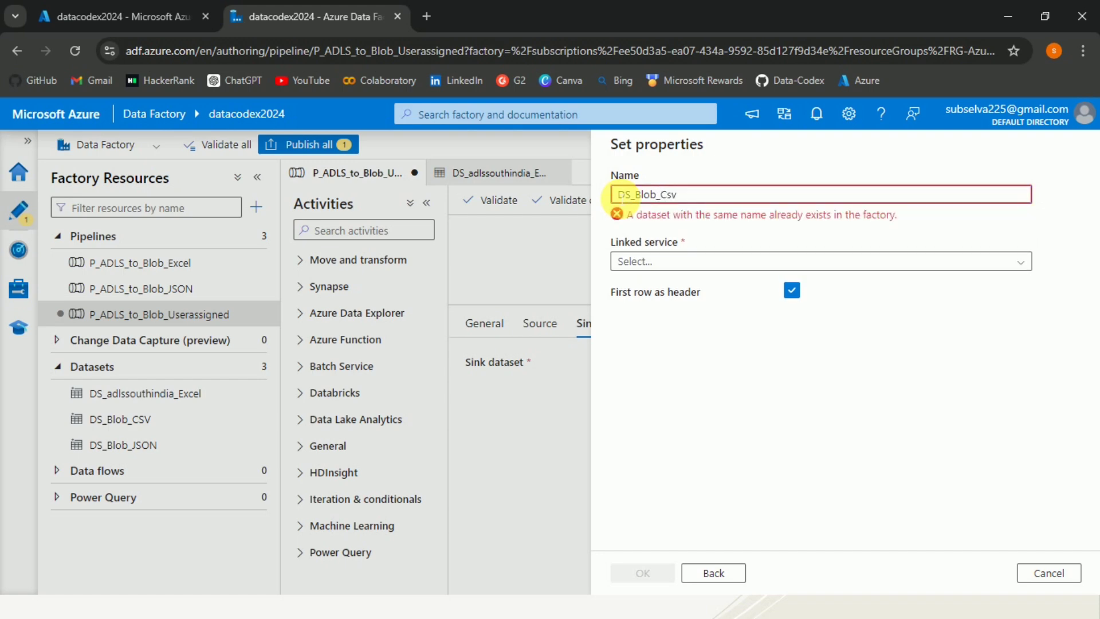
text(_user)
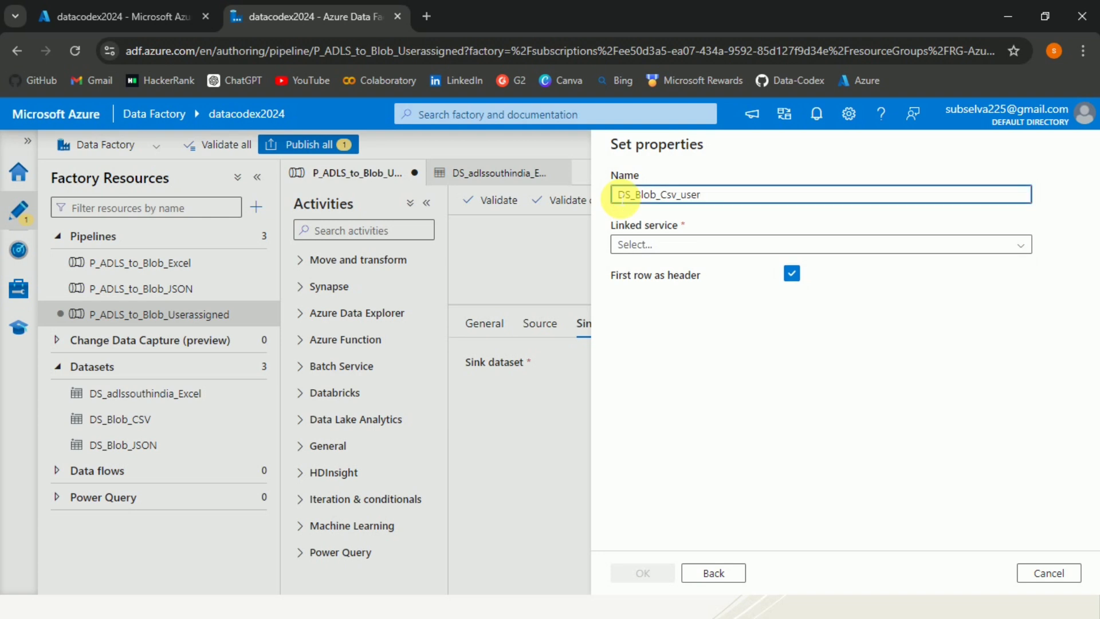
- Start a new Azure Blob Storage linked service for the sink dataset and name it LS_Blob_userassigned
click(682, 246)
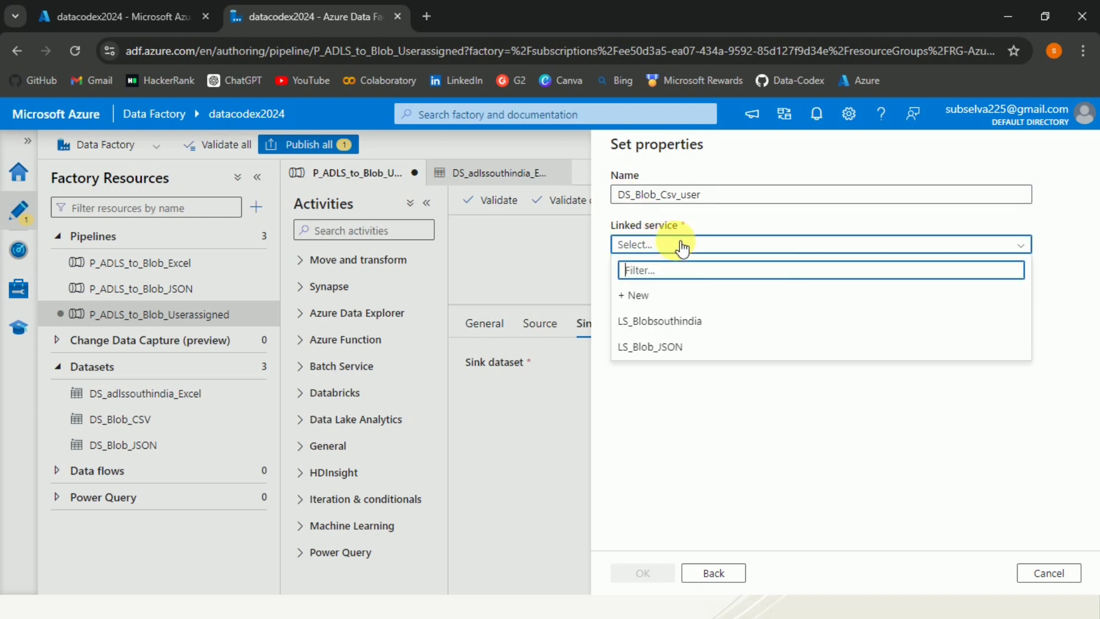
click(658, 294)
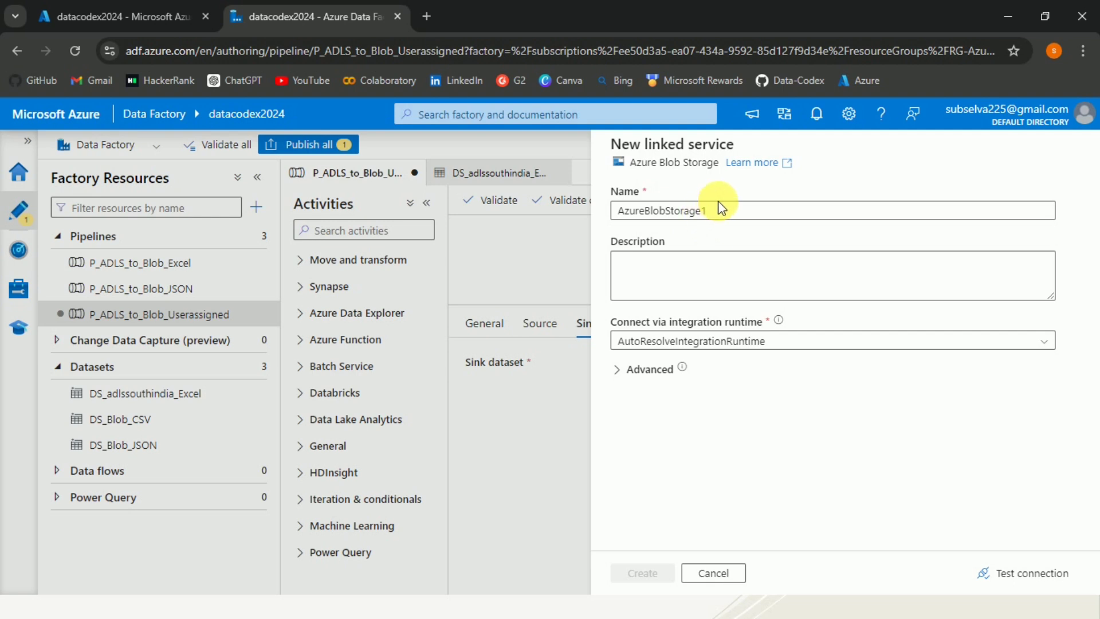
drag(724, 212, 618, 212)
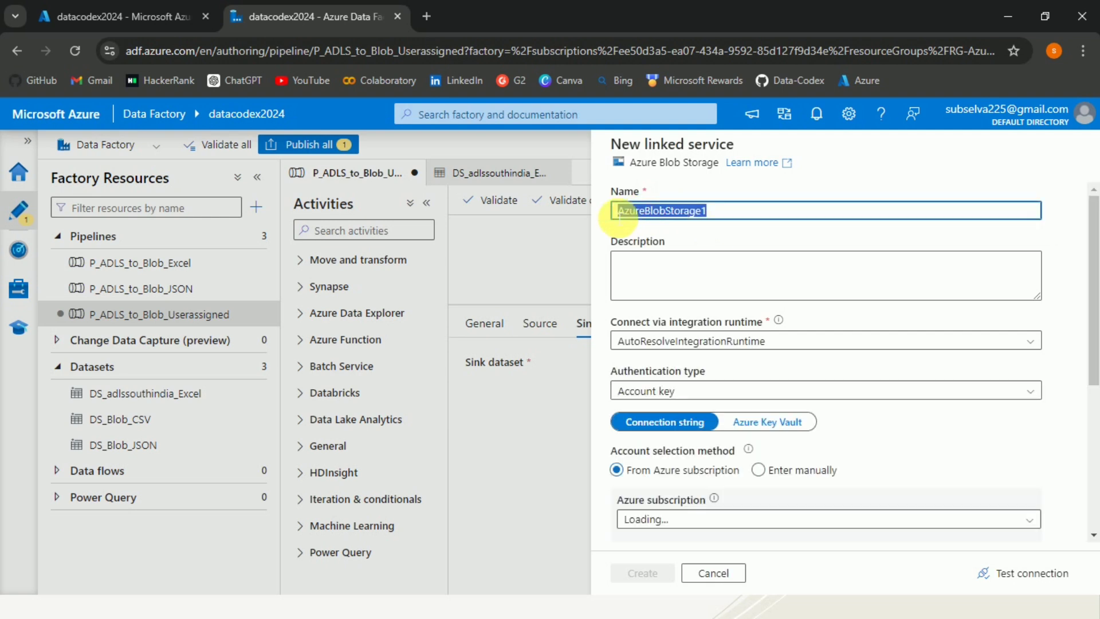
key(BackSpace)
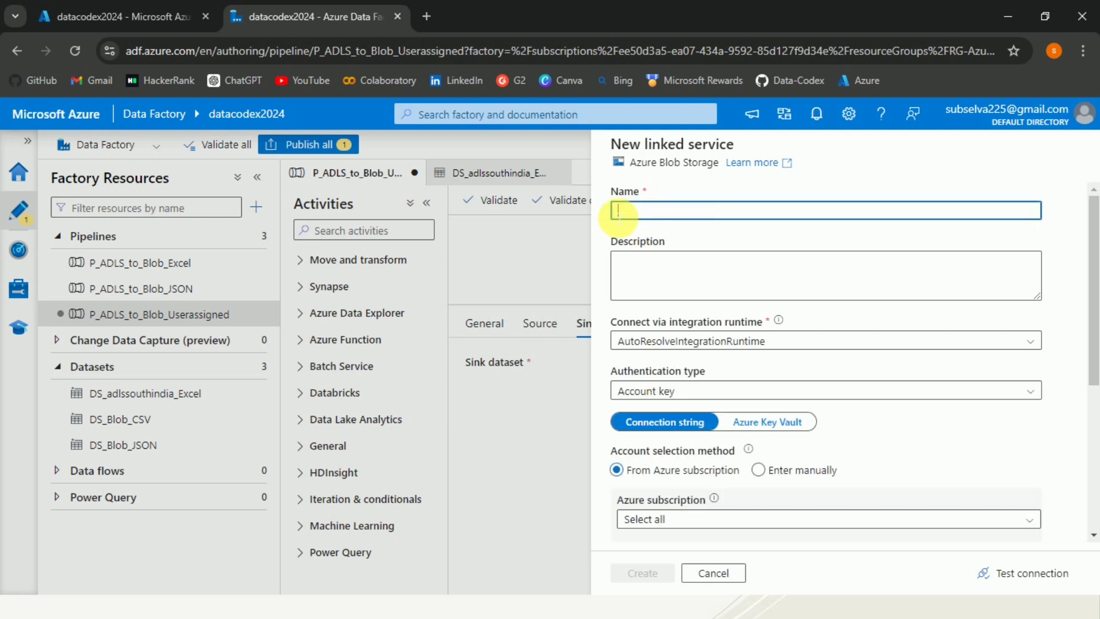
text(LS_B)
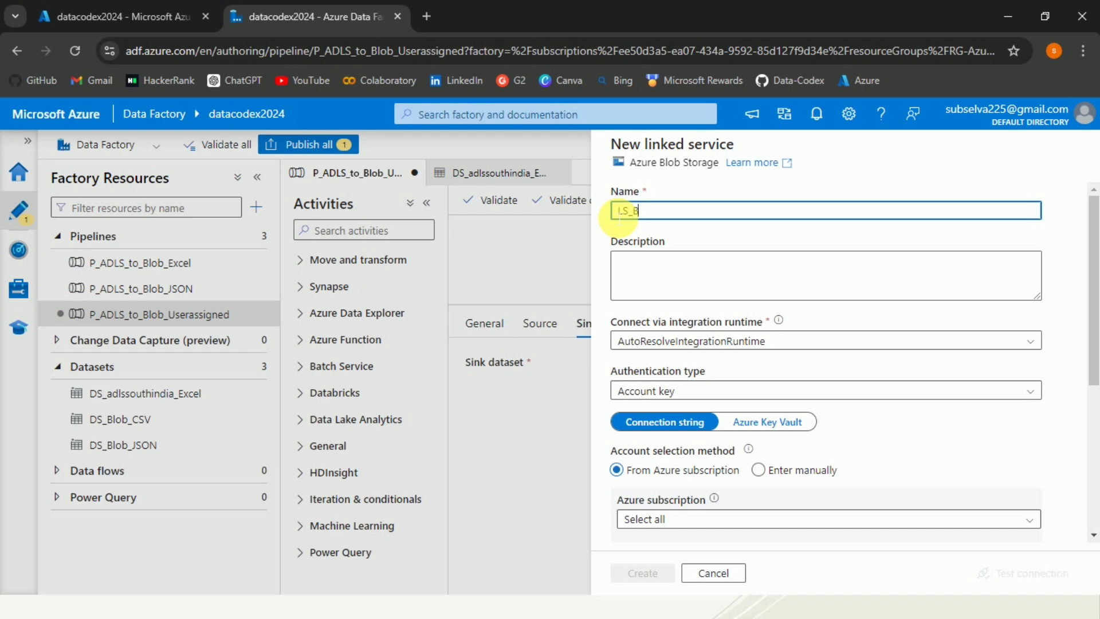
text(lob)
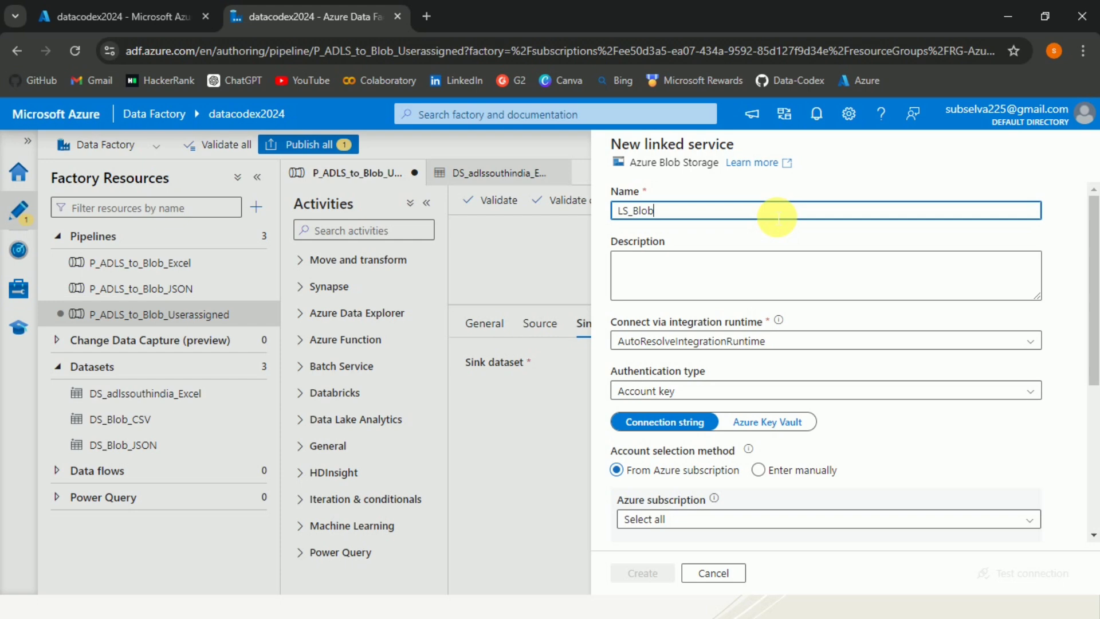
text(_userassigned)
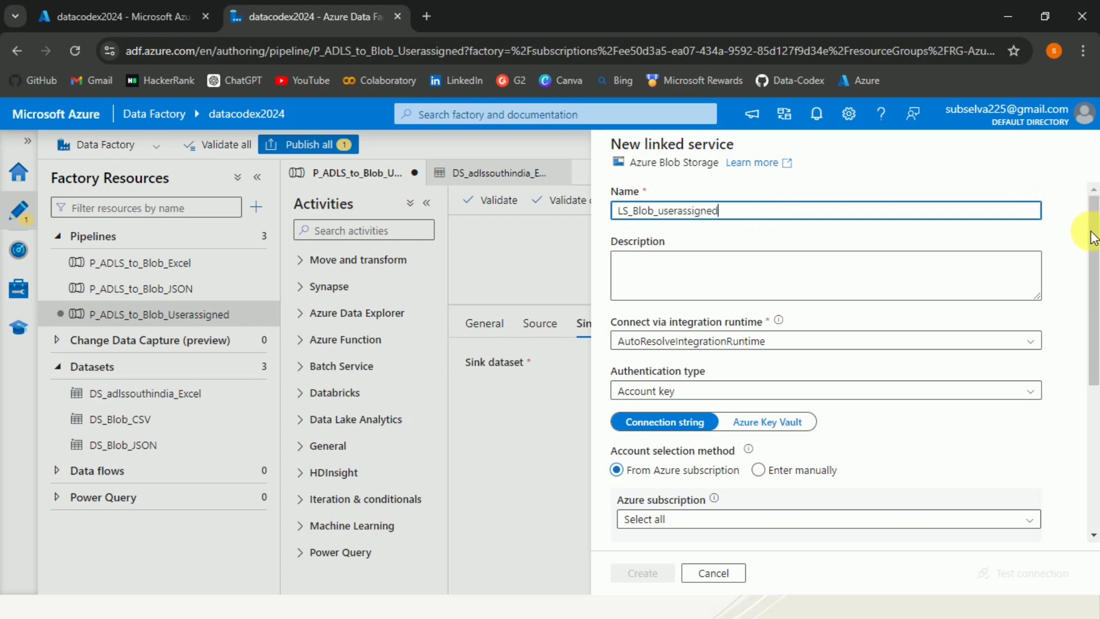
- Set the linked service's authentication type to User-assigned managed identity and choose the blobstoragesouthindia storage account under Microsoft Subscription
drag(1093, 238, 1094, 294)
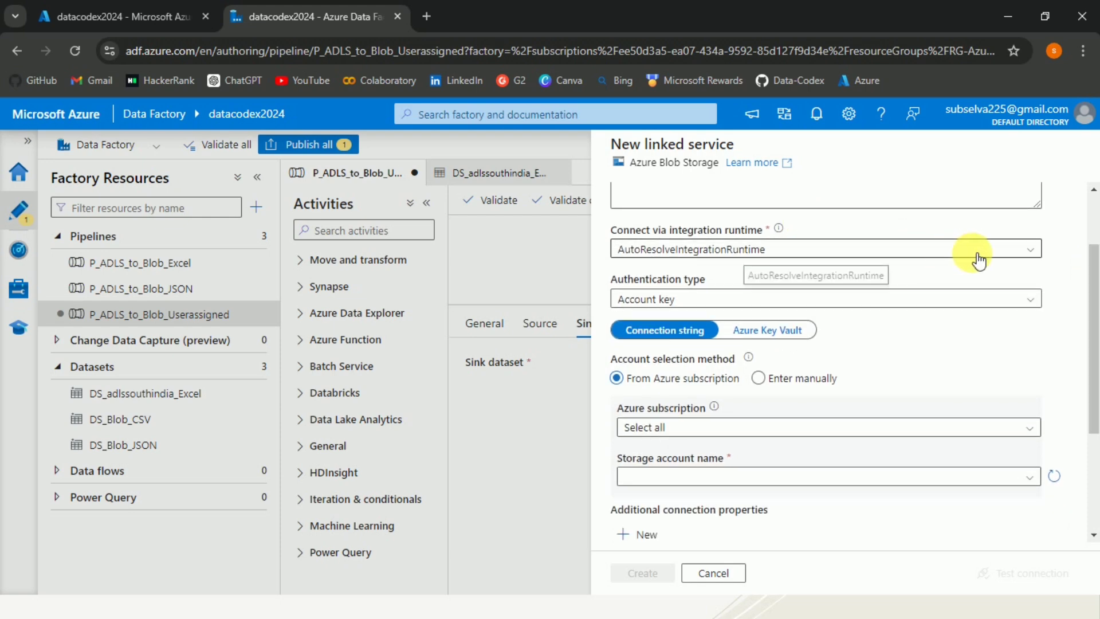
click(1024, 305)
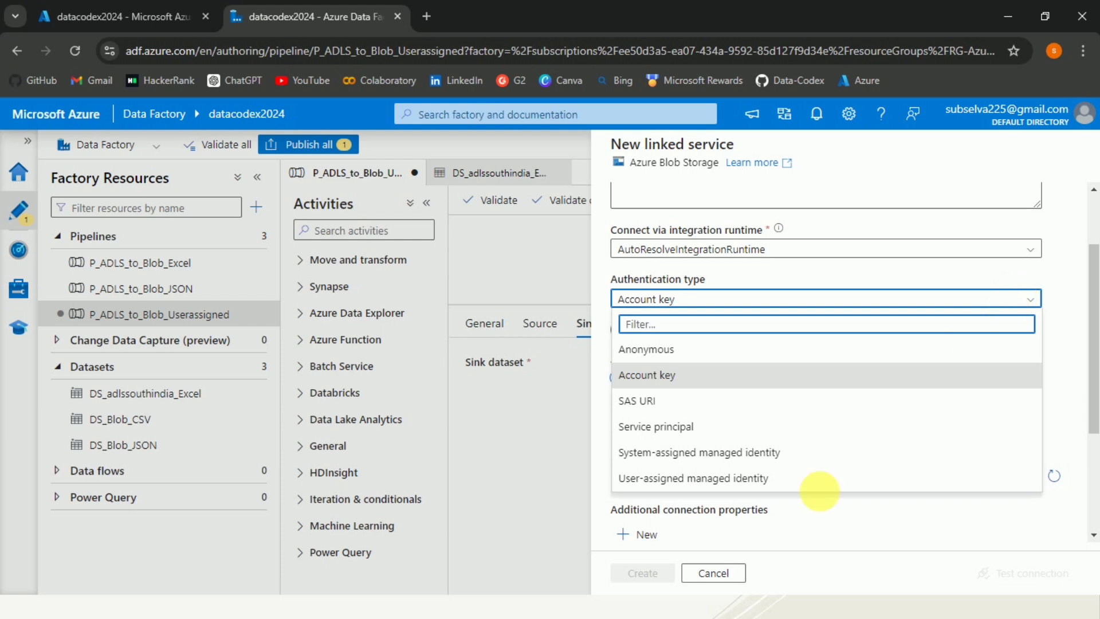
click(735, 488)
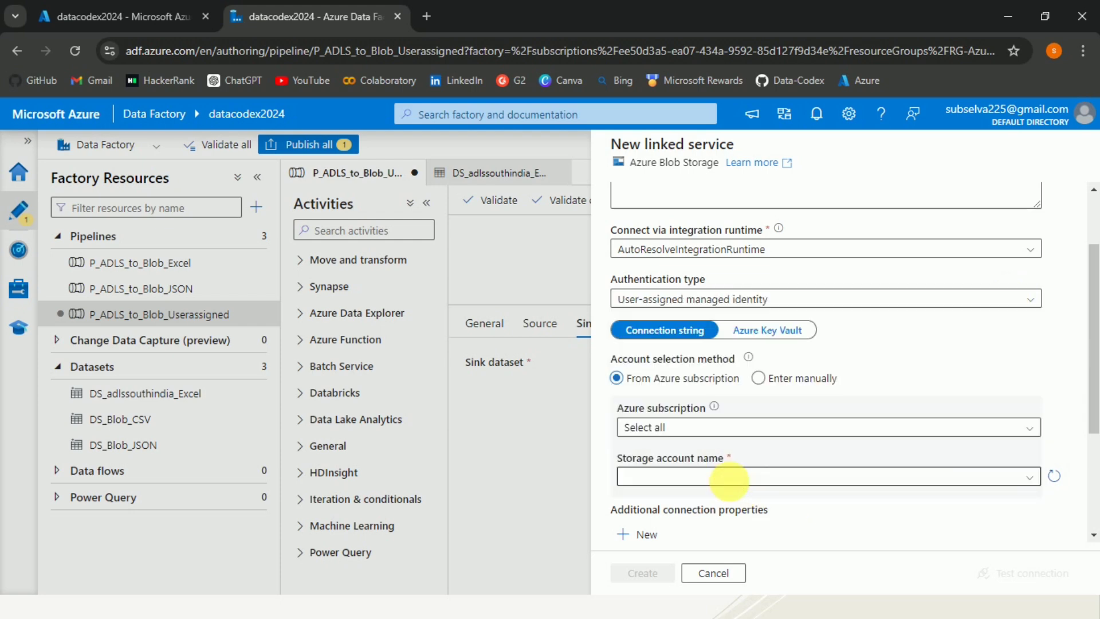
scroll(1093, 316, down, 2)
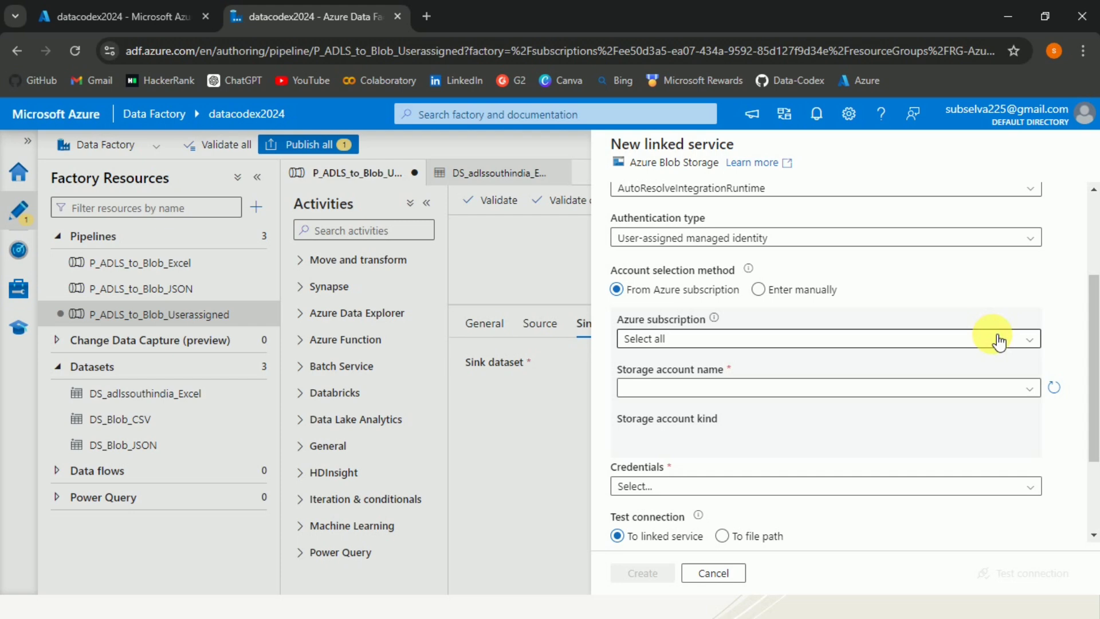
click(998, 341)
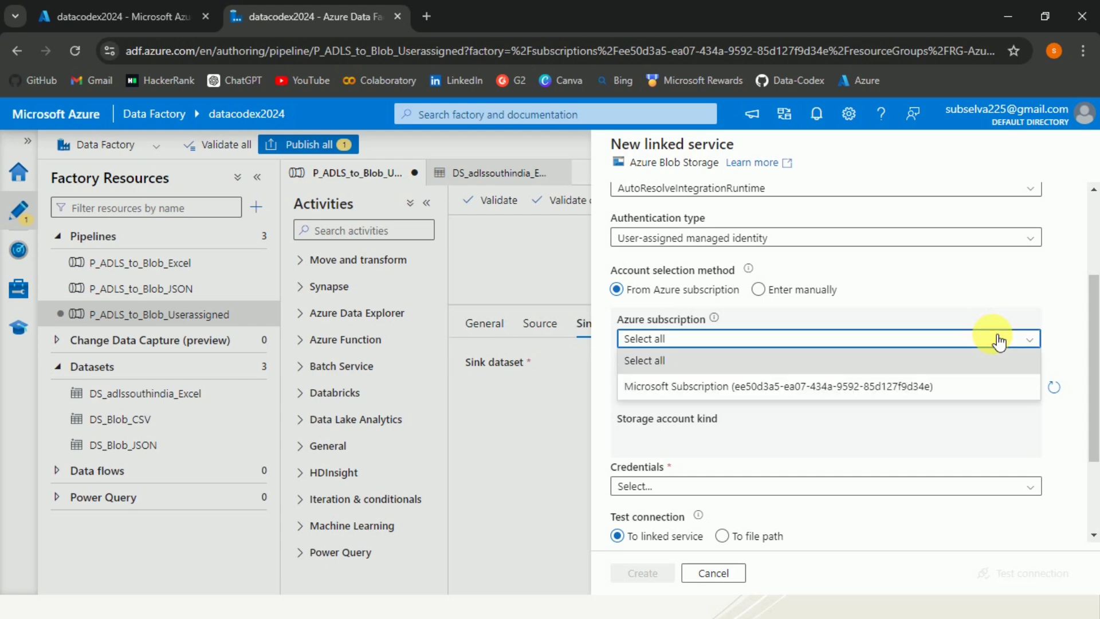
click(911, 386)
click(893, 388)
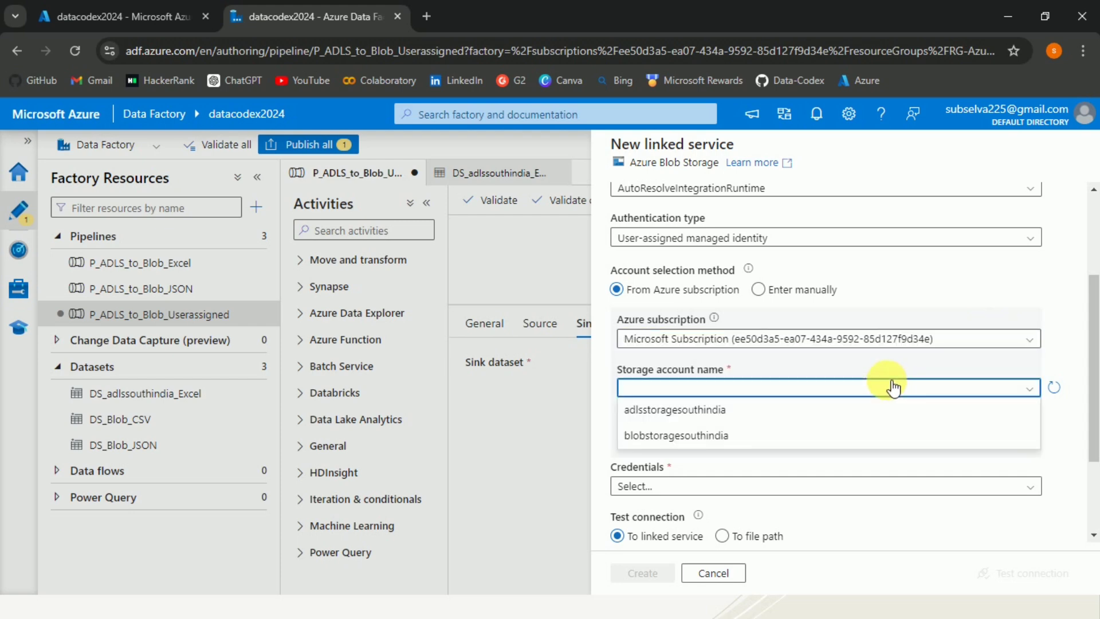
click(745, 437)
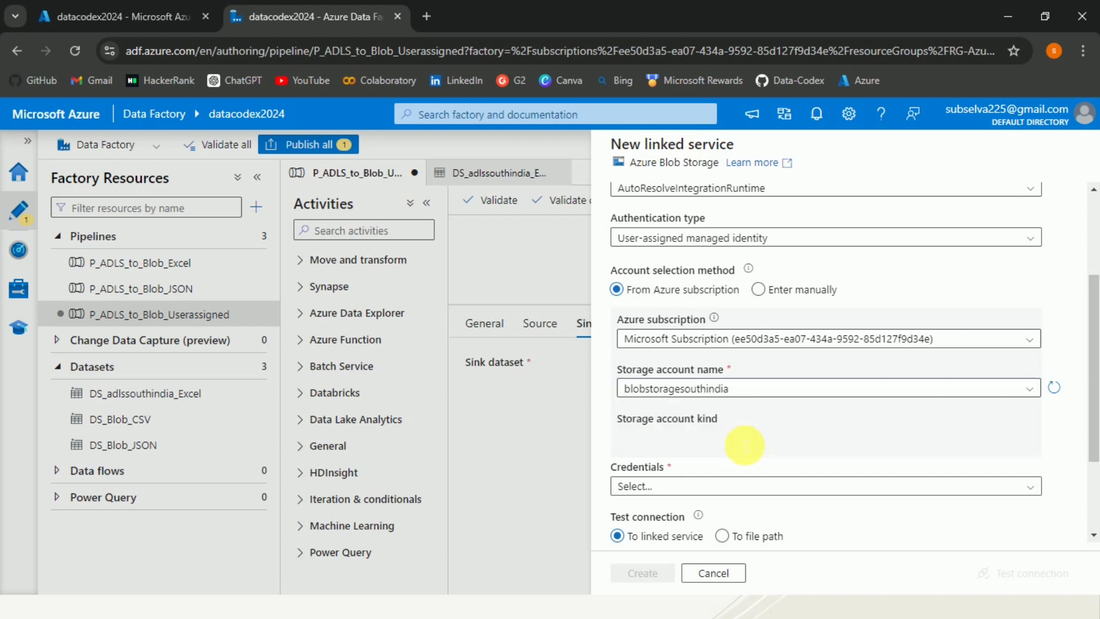
- Start a new credential for the linked service and name it Crd_userassigned
scroll(1051, 364, down, 2)
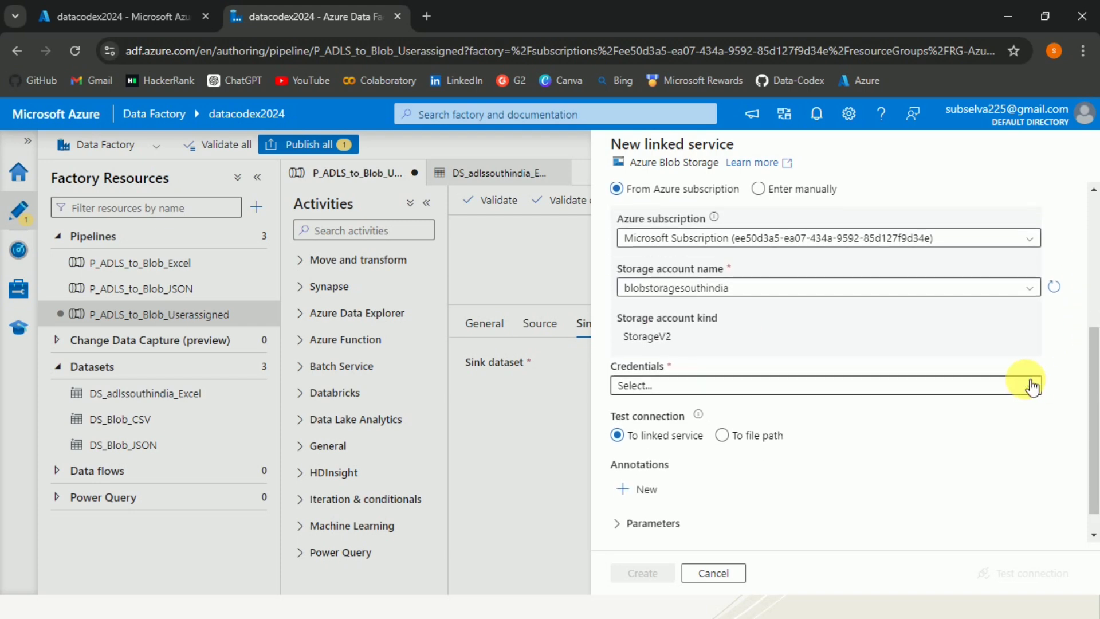
click(1032, 386)
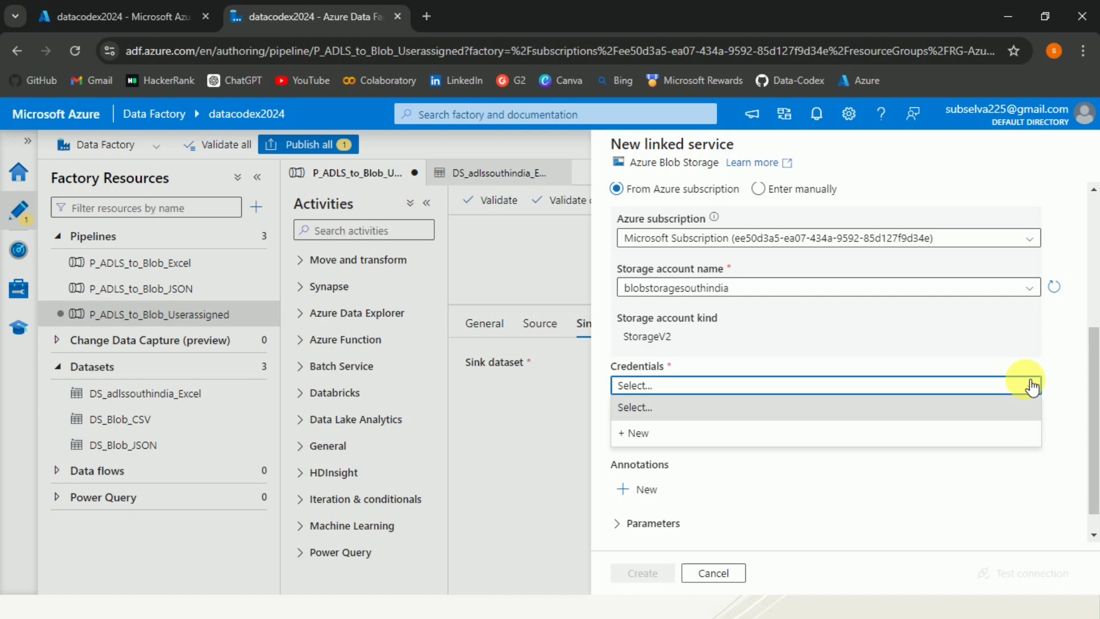
click(640, 437)
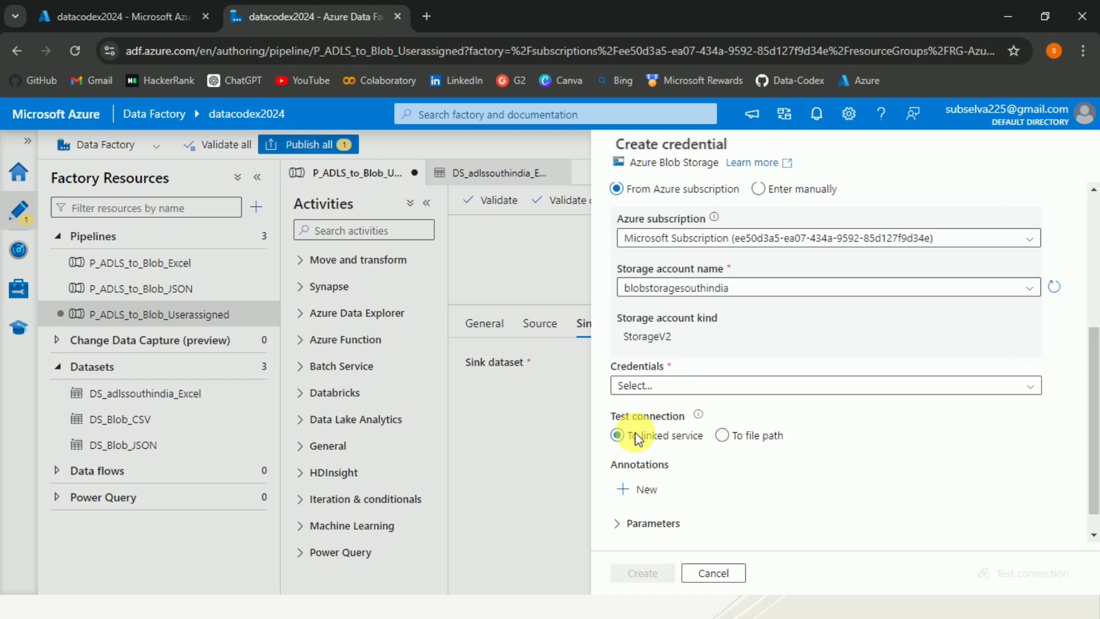
drag(695, 195, 621, 195)
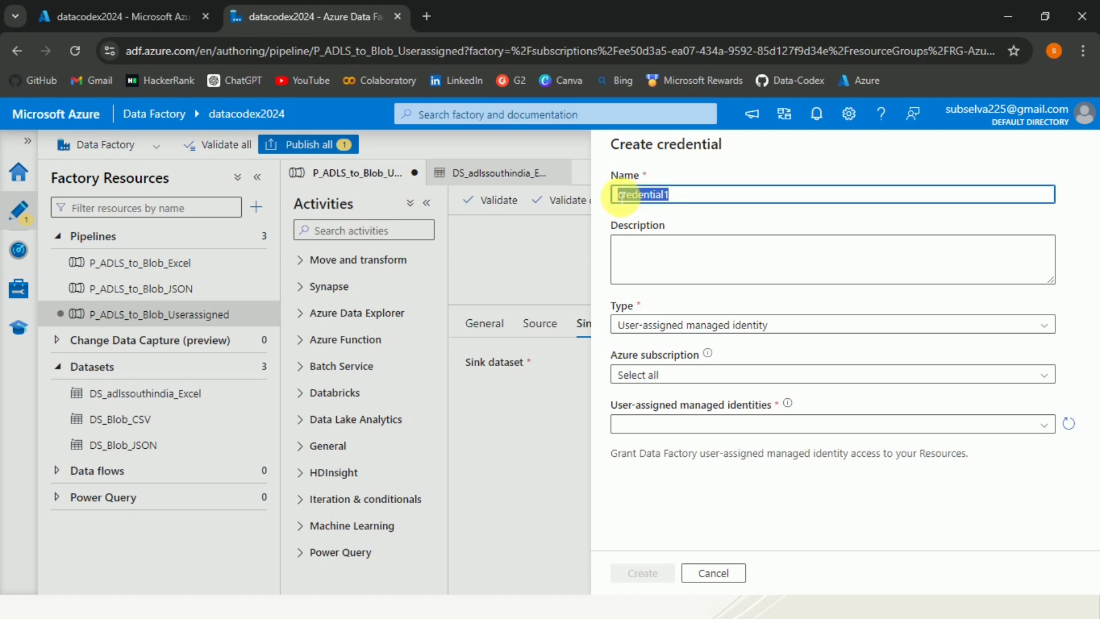
key(BackSpace)
text(c)
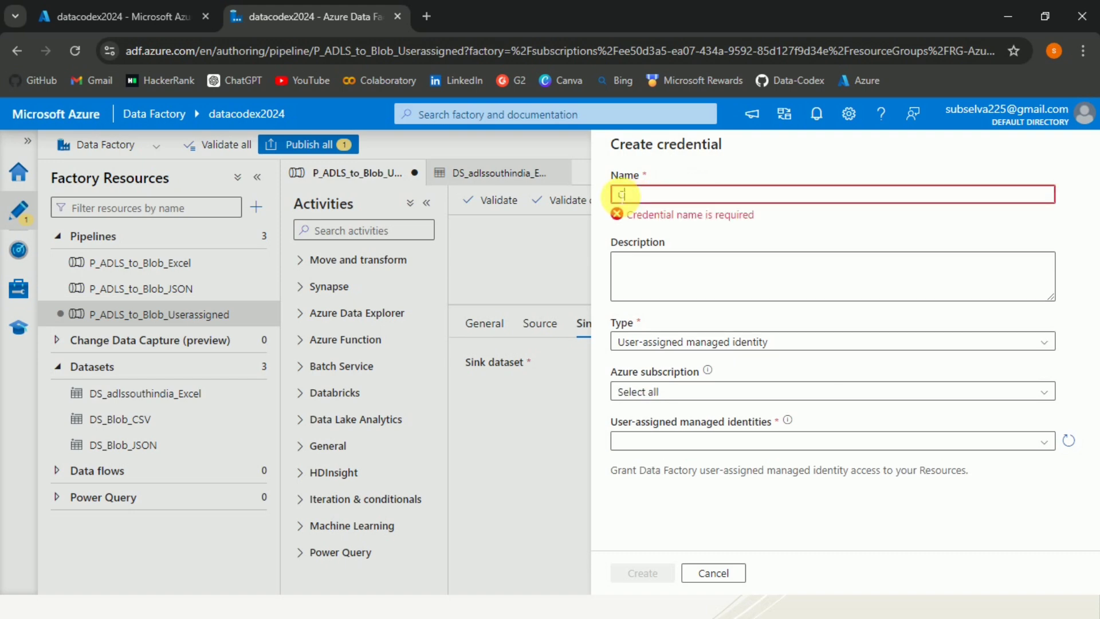
text(rd)
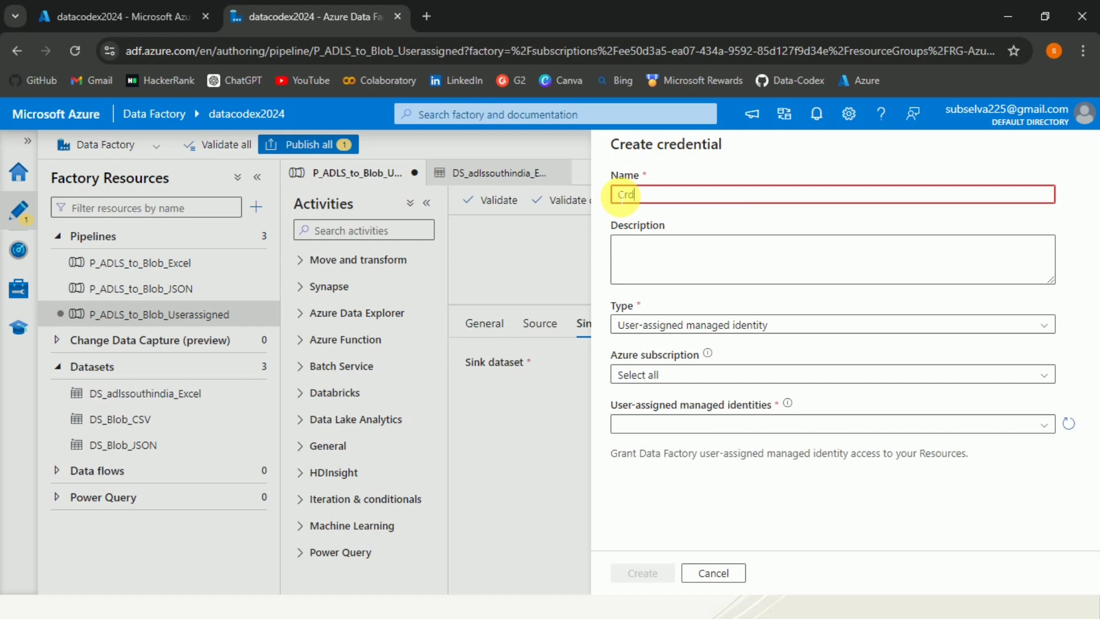
text(_users)
key(BackSpace)
text(assigned)
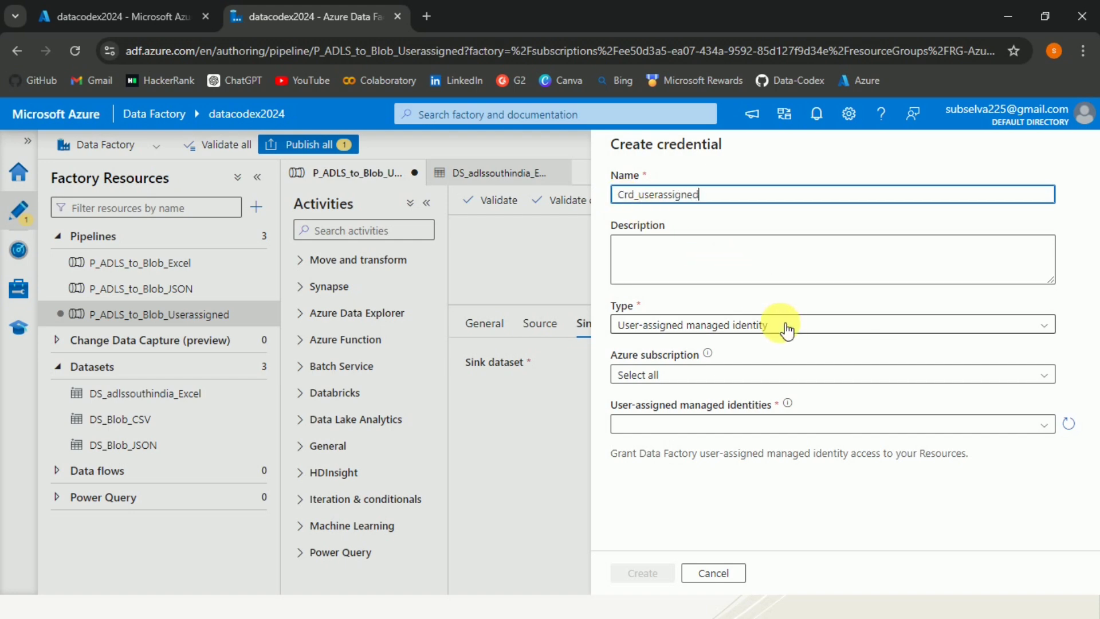
- Create the credential with Microsoft Subscription and the userassignedidentity managed identity
click(705, 378)
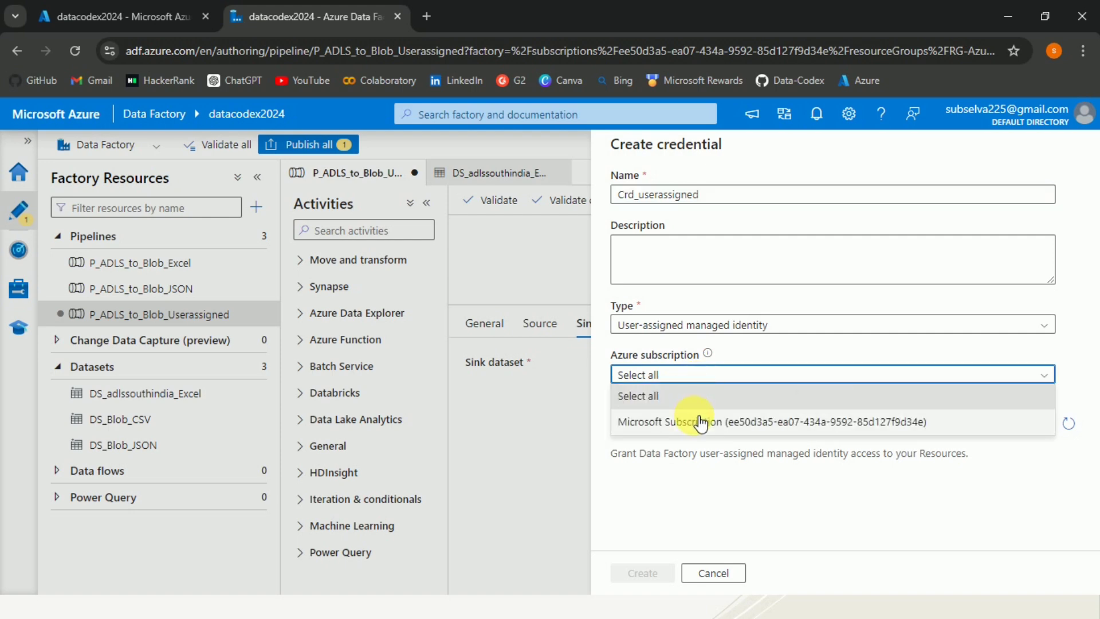
click(697, 419)
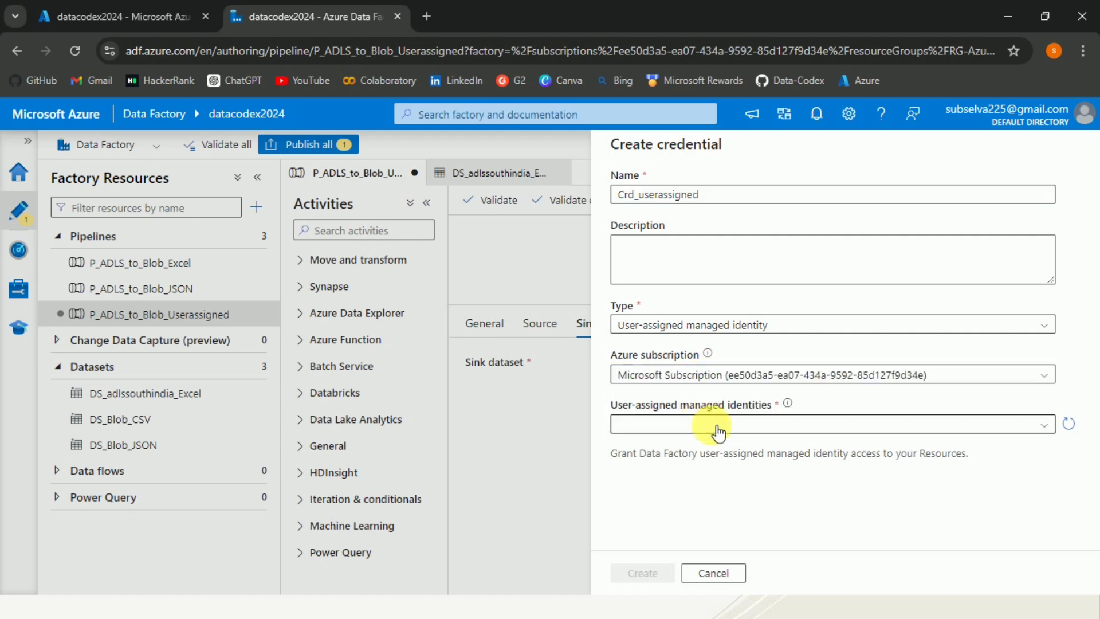
click(718, 428)
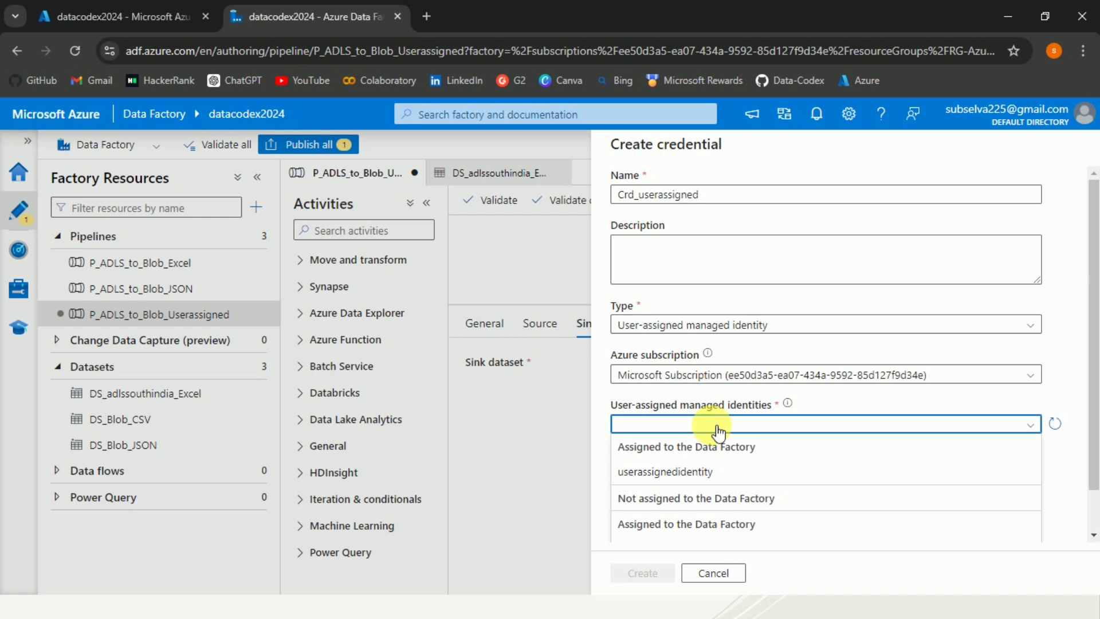
click(691, 474)
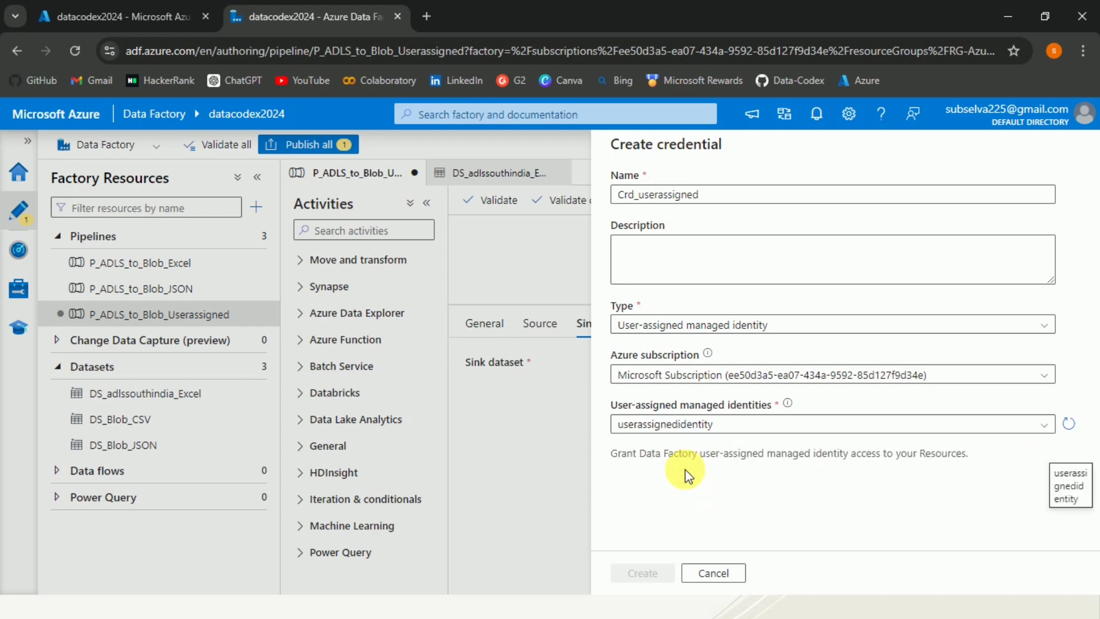
click(652, 566)
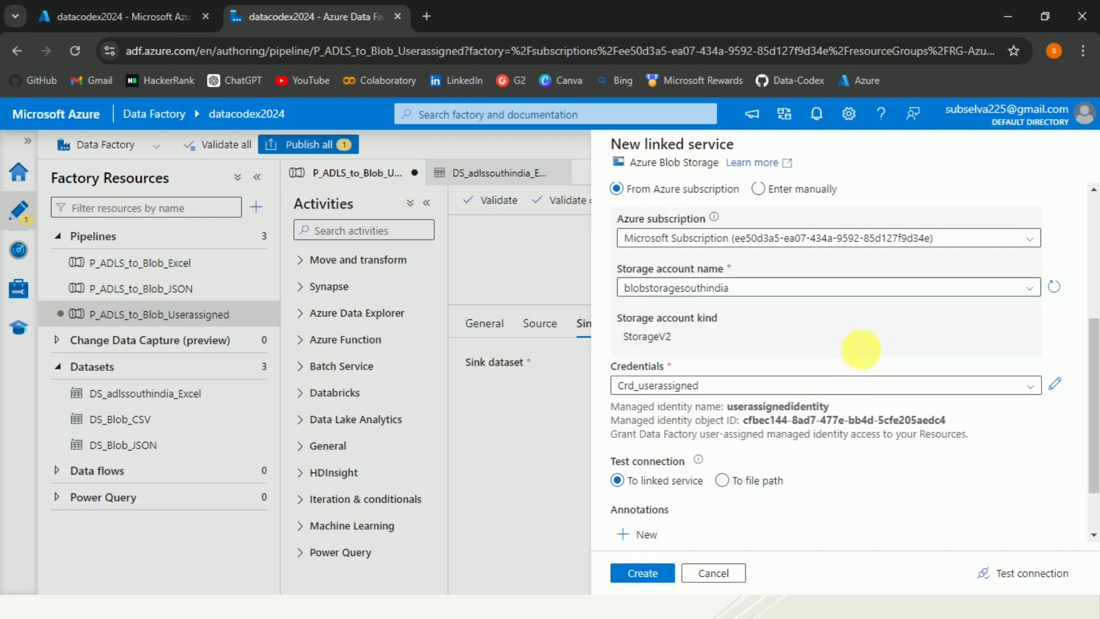
- Test the linked service's connection and create the linked service
click(996, 577)
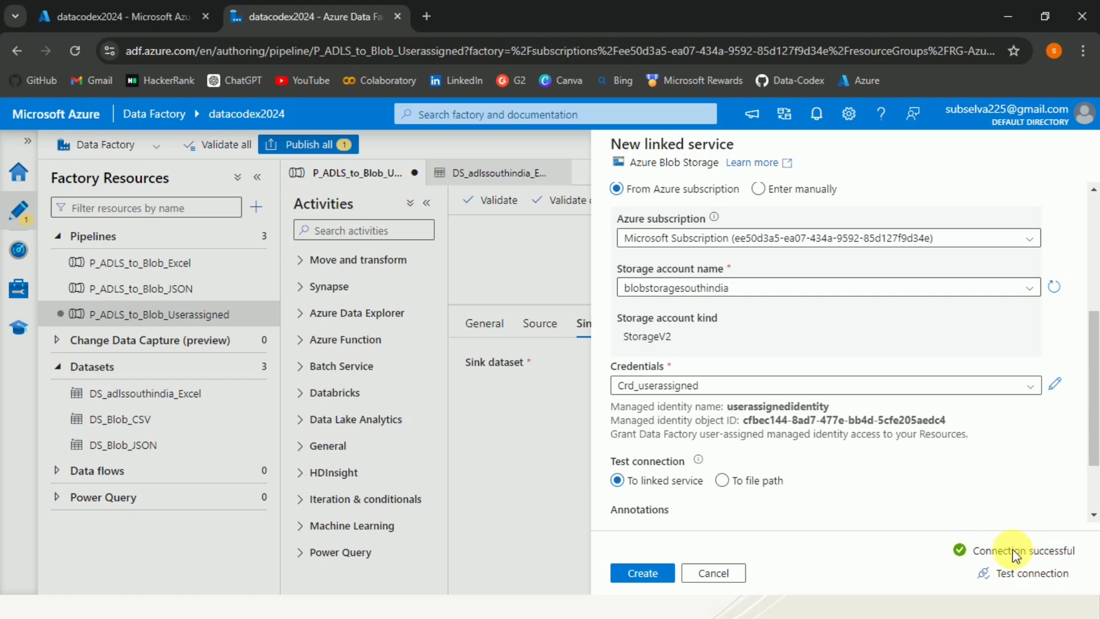
click(642, 572)
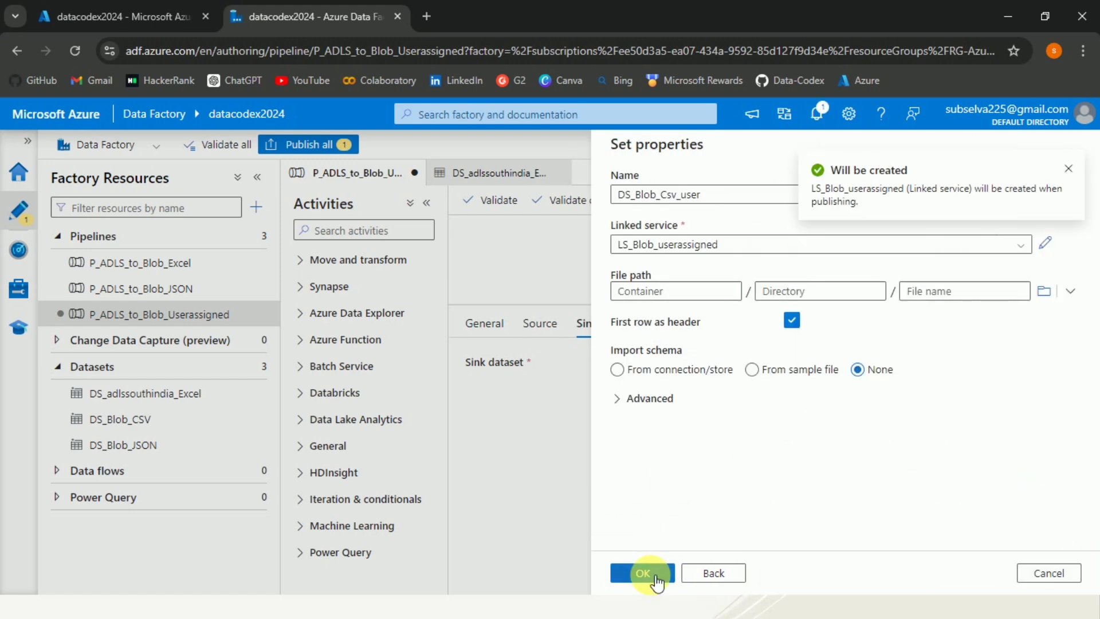
- Set the dataset's file path to the sample container with the file name test.csv
click(1044, 292)
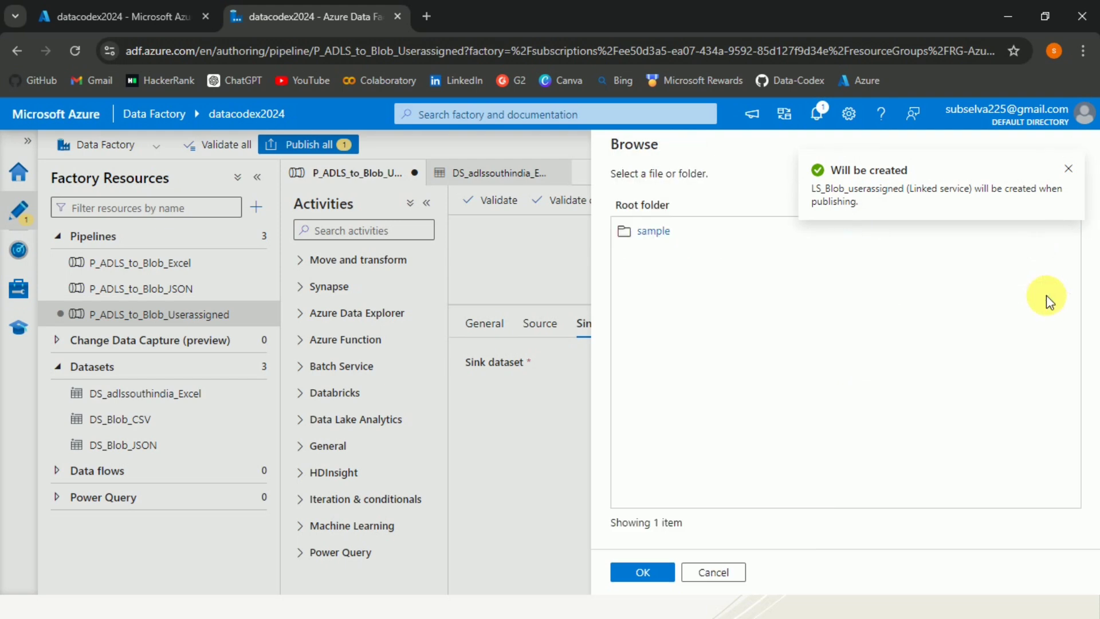
click(664, 235)
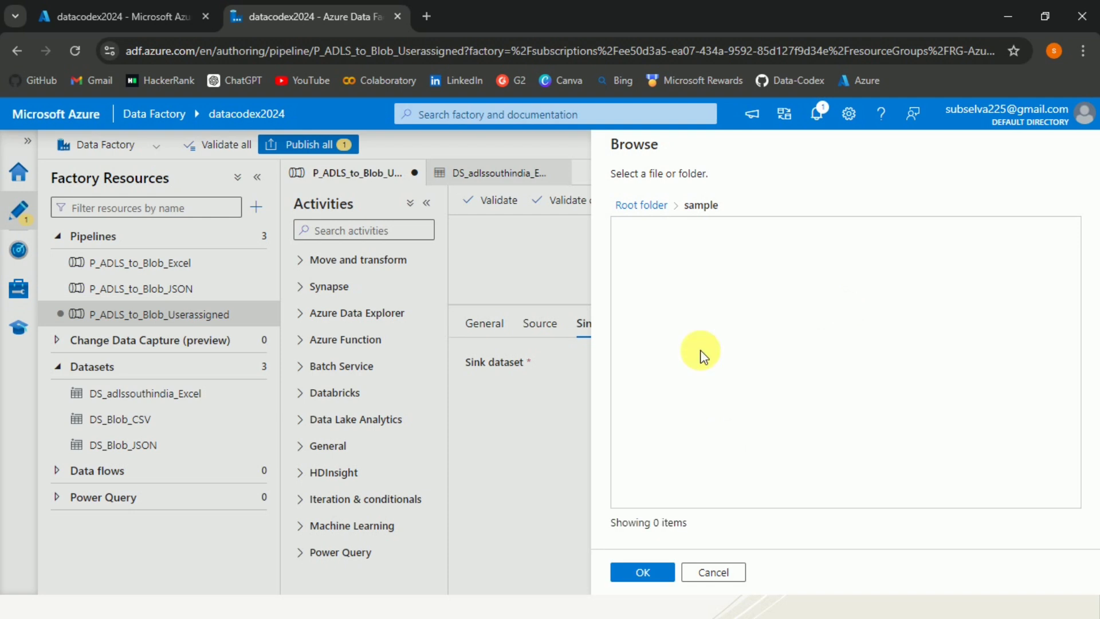
click(640, 575)
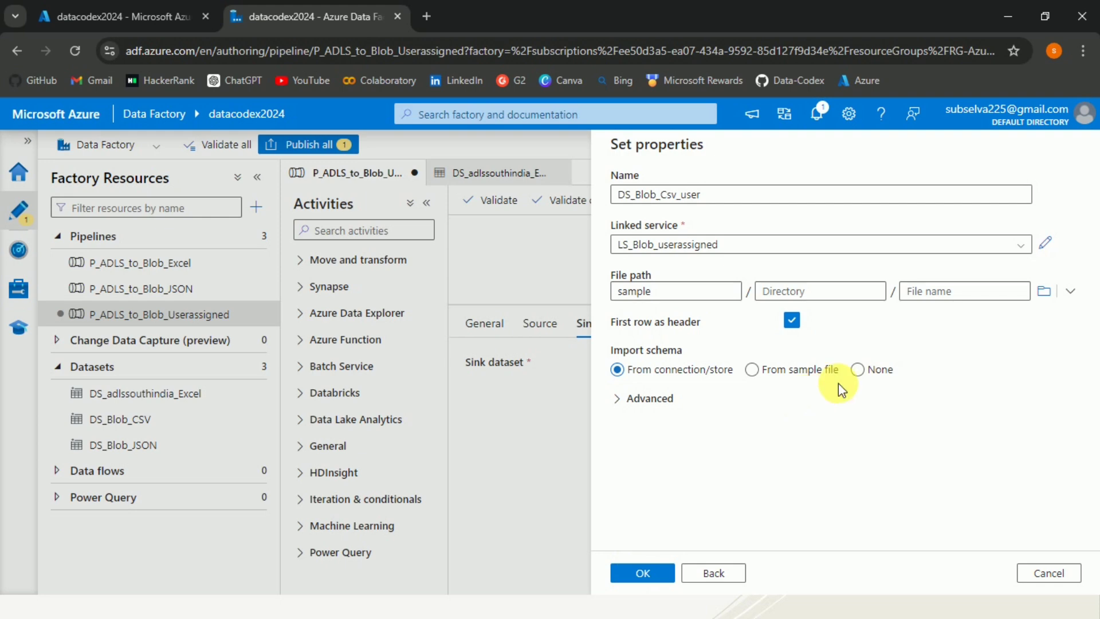
click(926, 292)
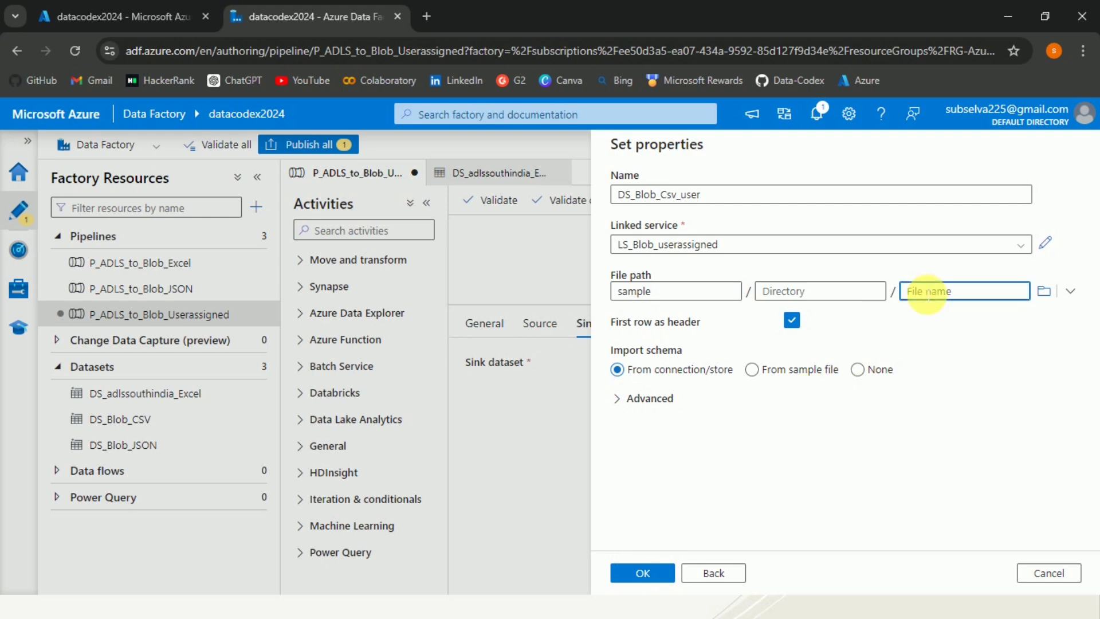
text(test.csv)
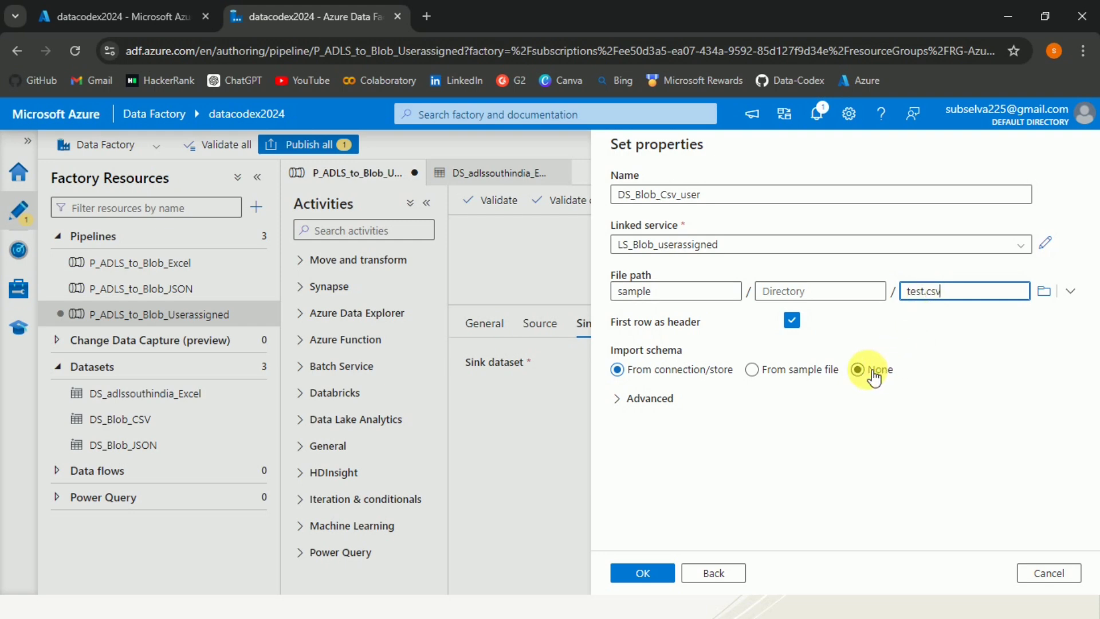
- Set the schema import to None and create the dataset DS_Blob_Csv_user
click(860, 370)
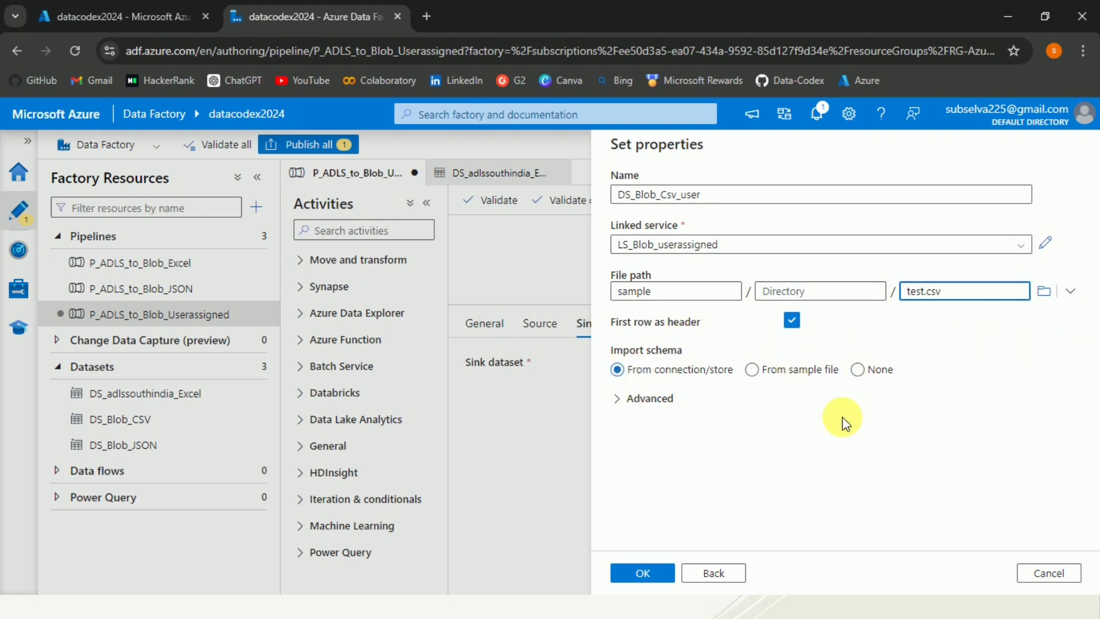
click(858, 370)
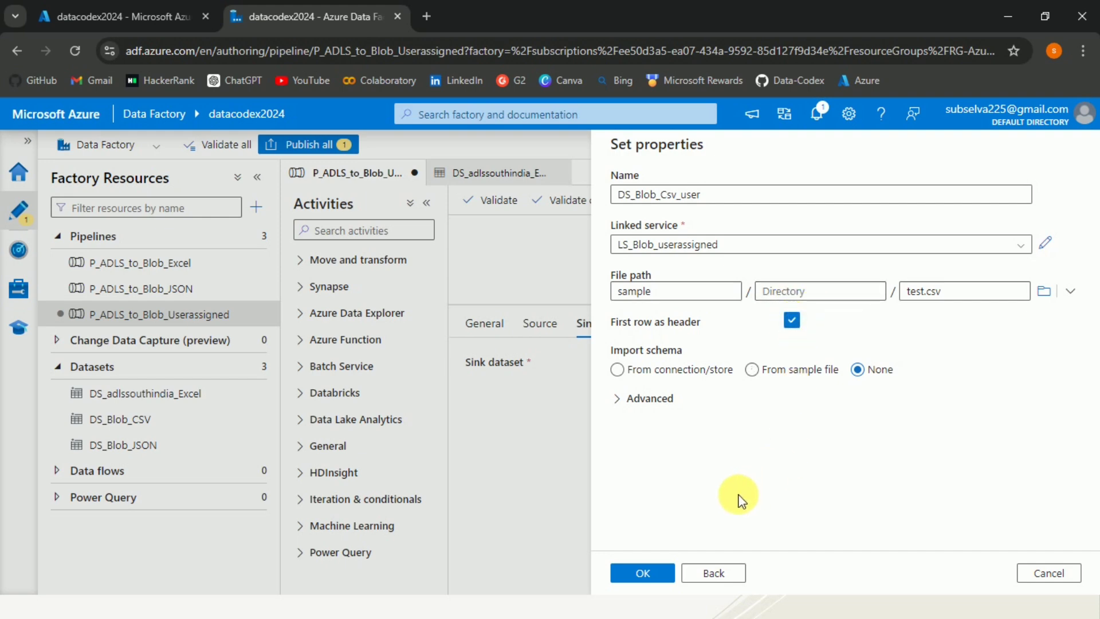
click(640, 575)
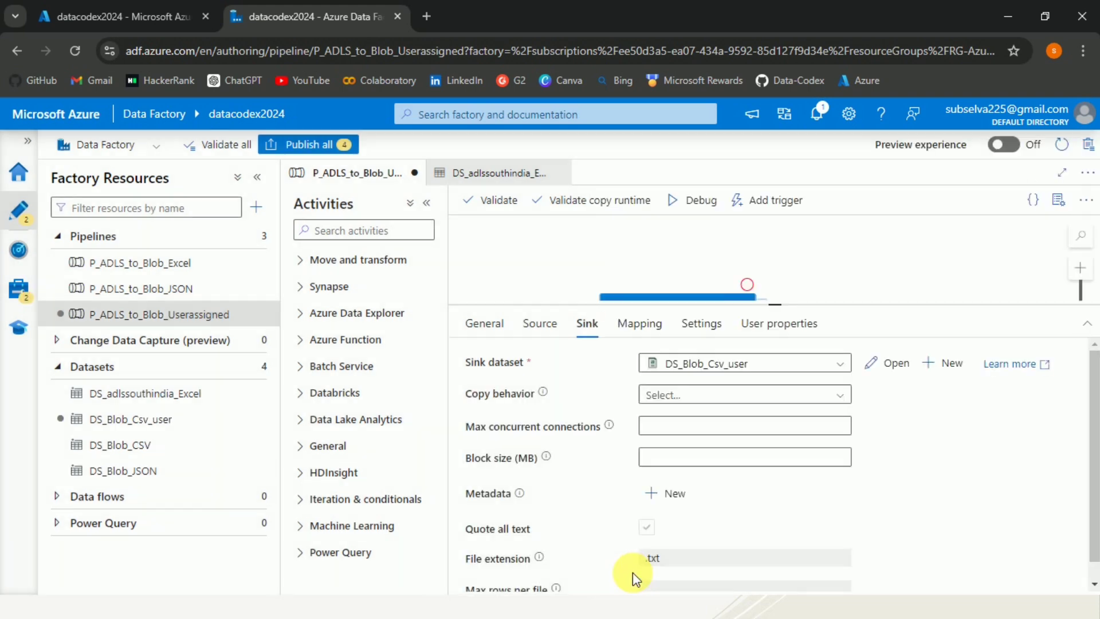
- Enlarge the pipeline canvas and move the Copy data activity fully into view
click(555, 337)
click(586, 324)
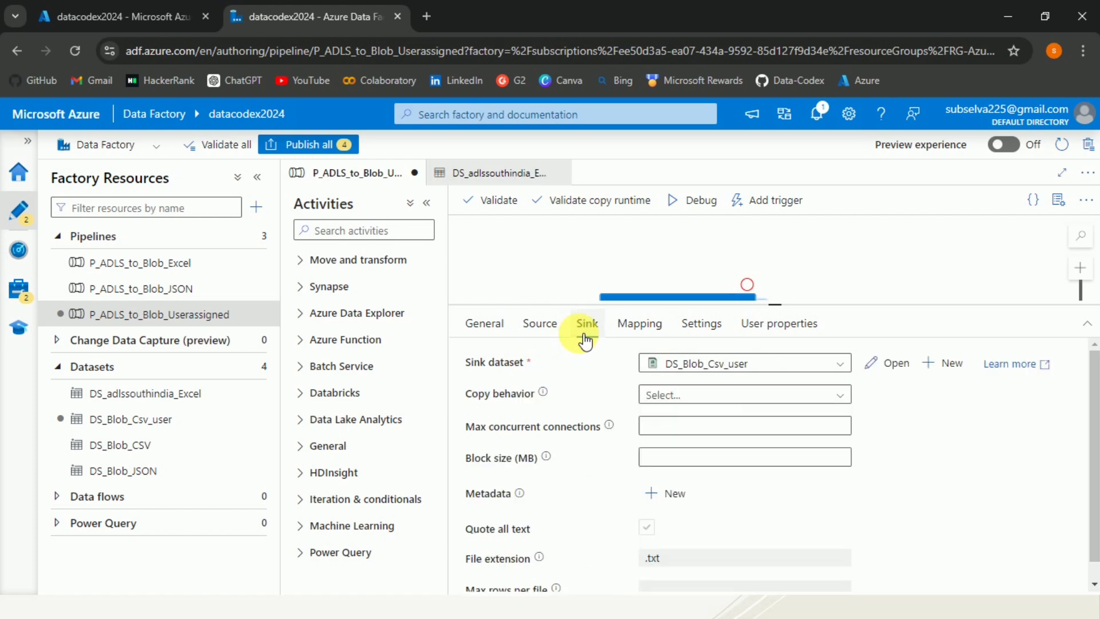
click(774, 292)
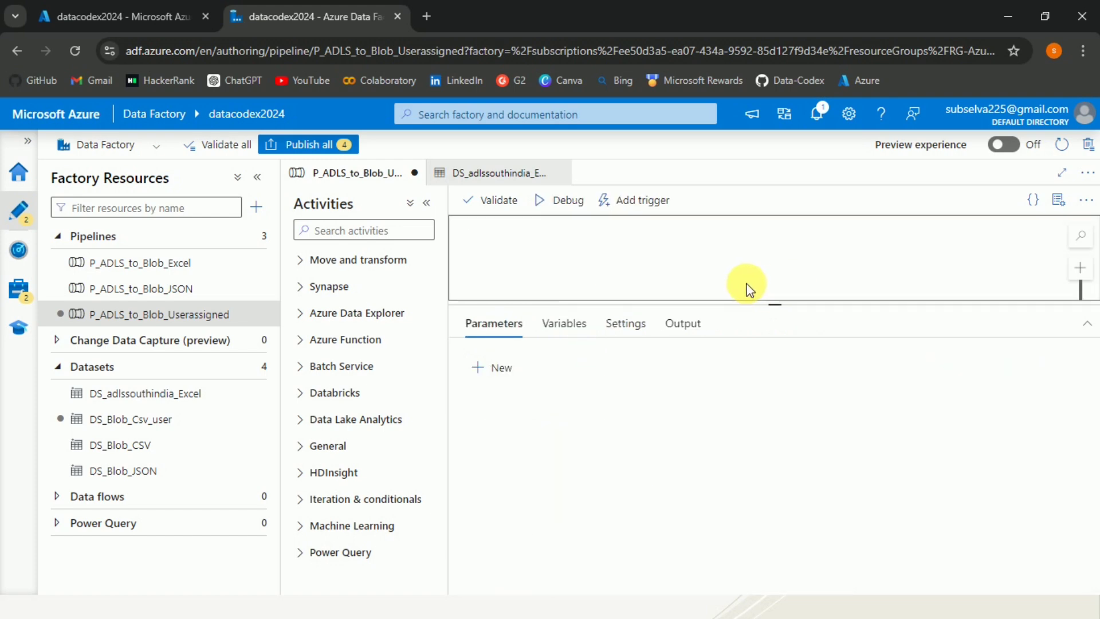
drag(769, 302, 773, 356)
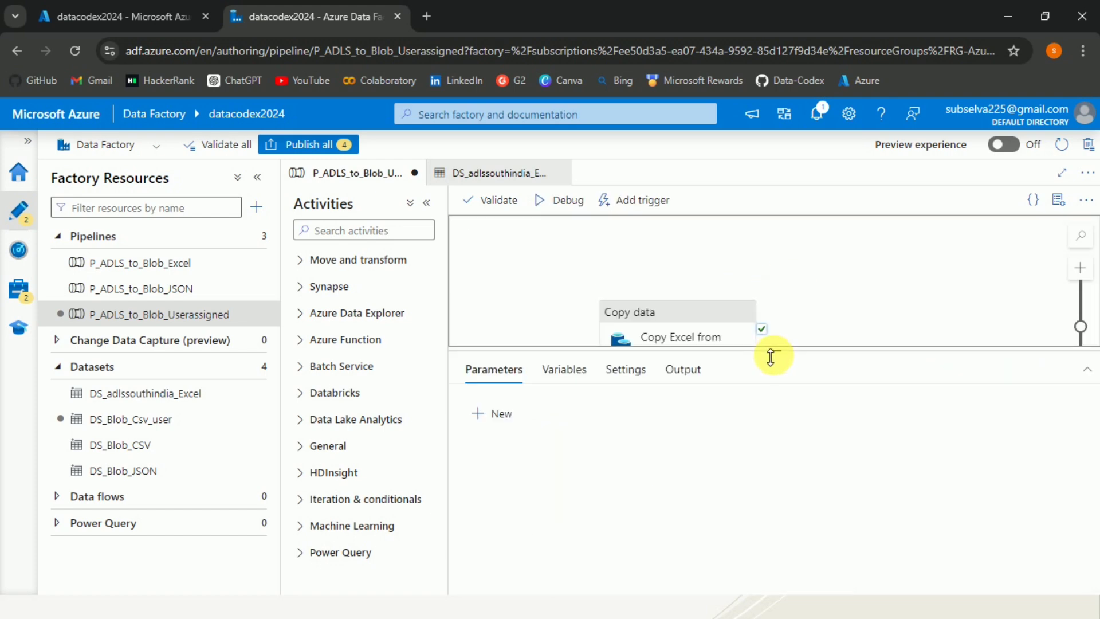
drag(719, 330, 734, 280)
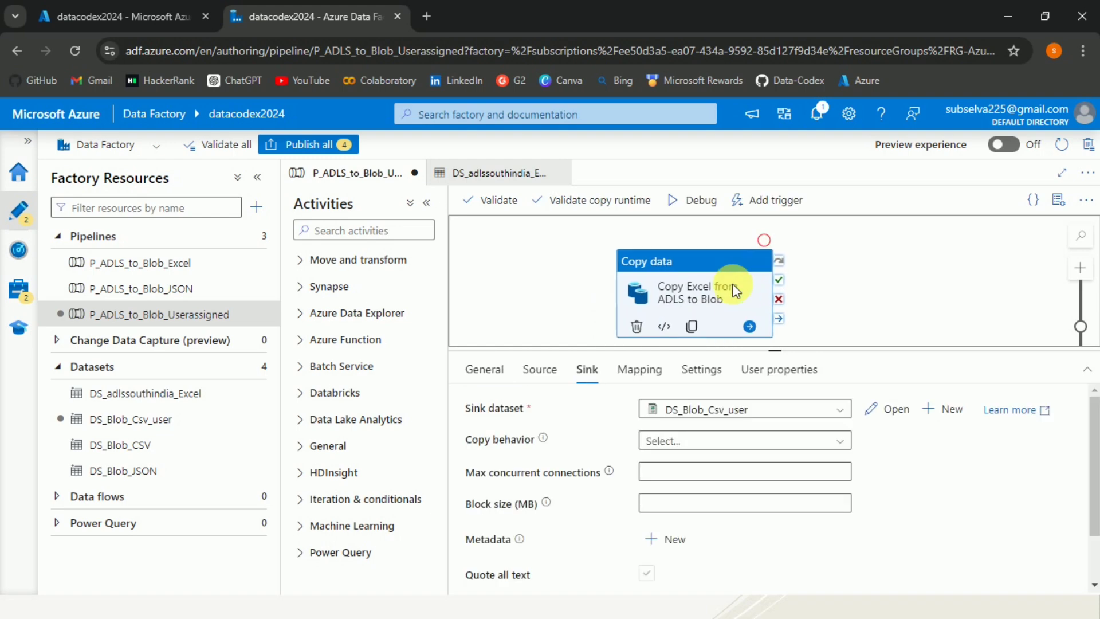
click(839, 282)
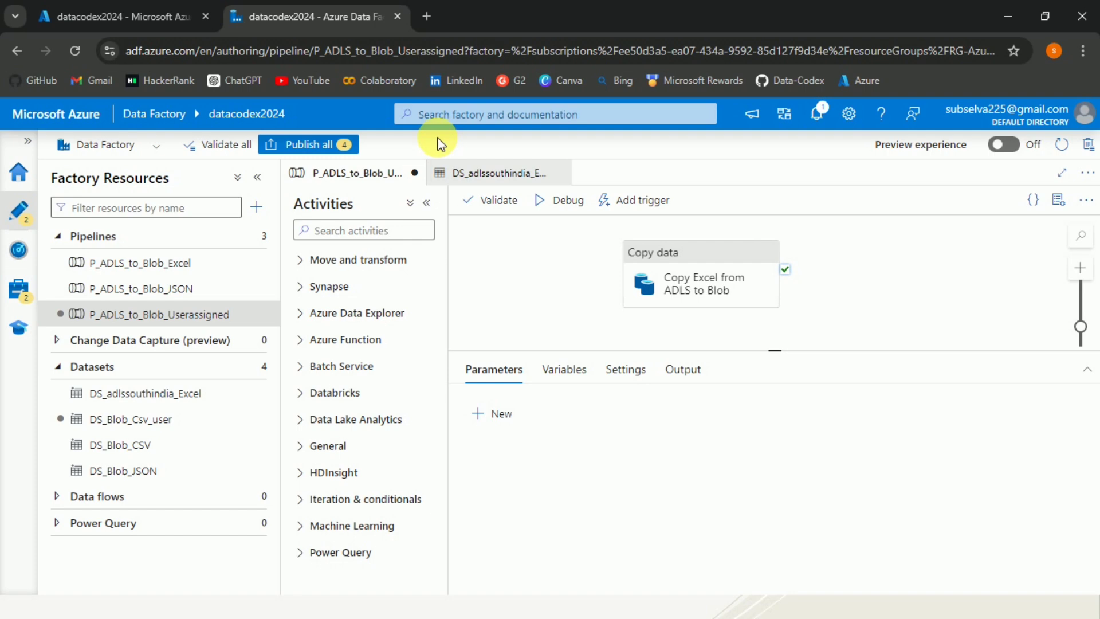
- Try a debug run of the pipeline and read the details of its run notification
click(554, 208)
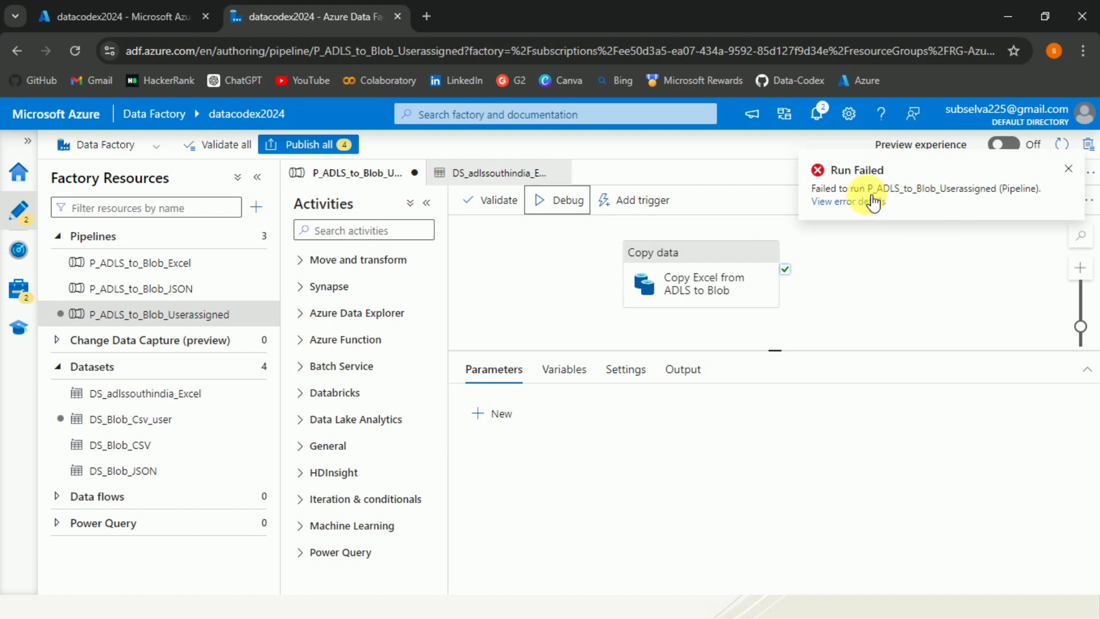
click(871, 202)
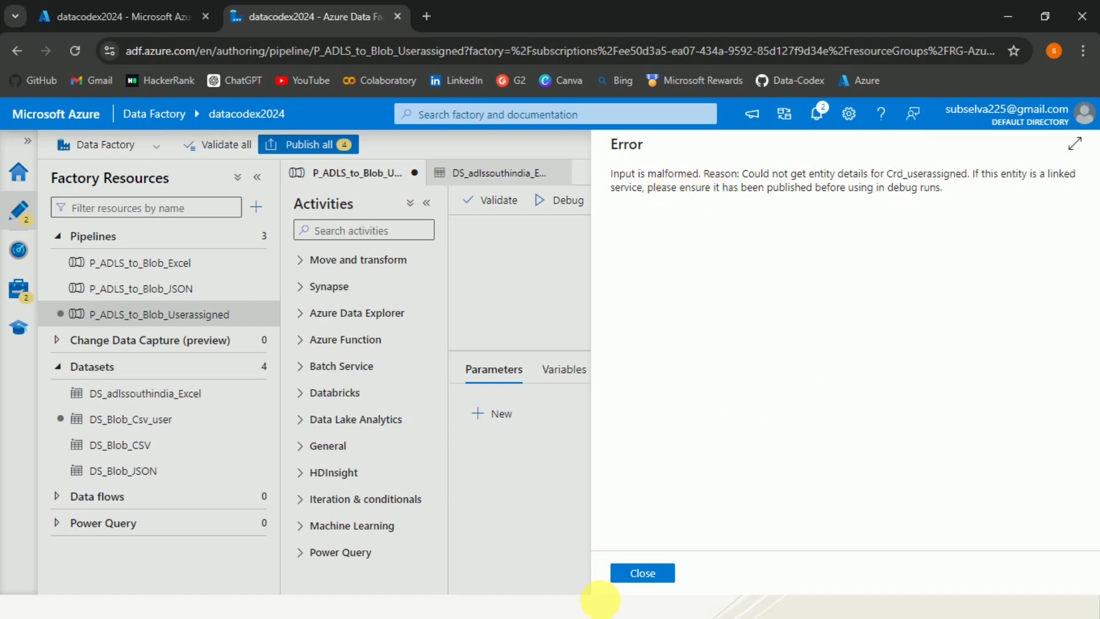
click(626, 576)
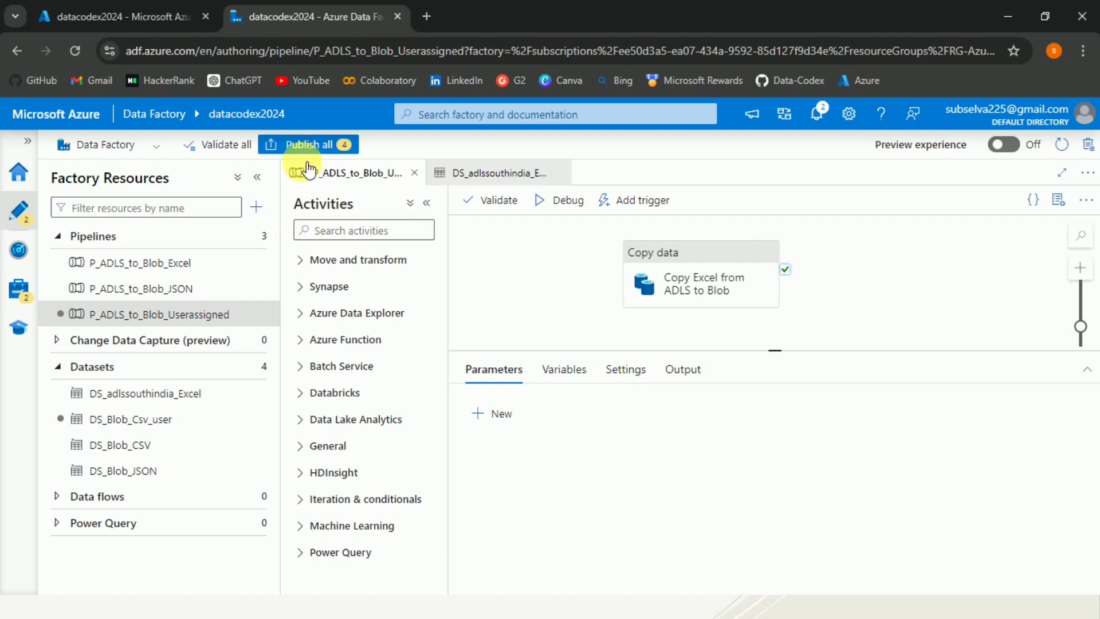
- Publish all pending factory changes and check the published credential in the factory's credentials list
click(297, 145)
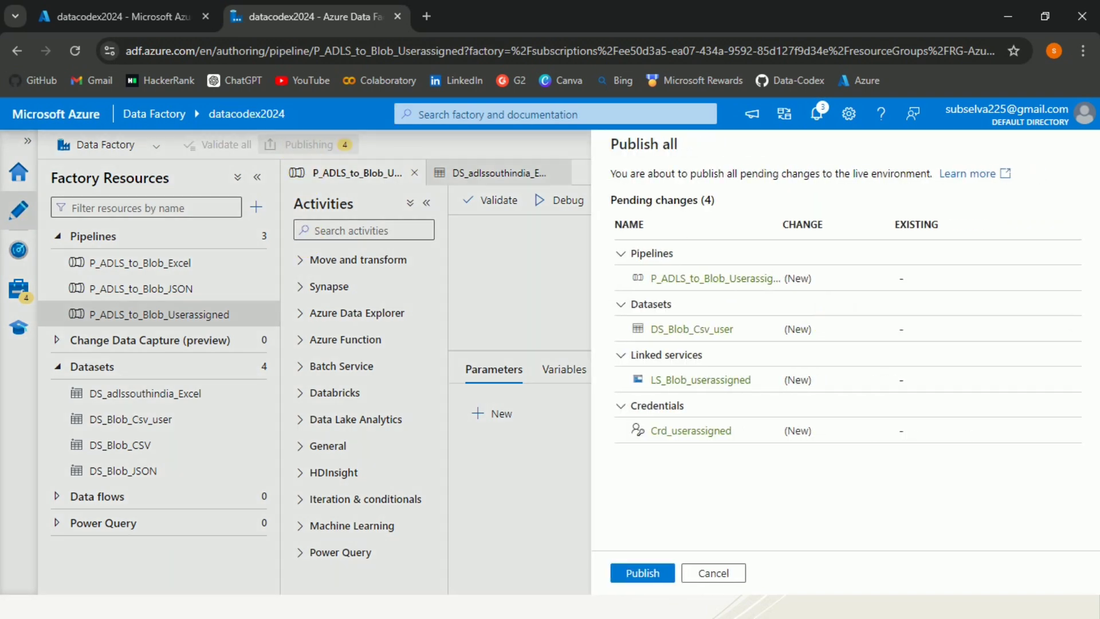
click(641, 575)
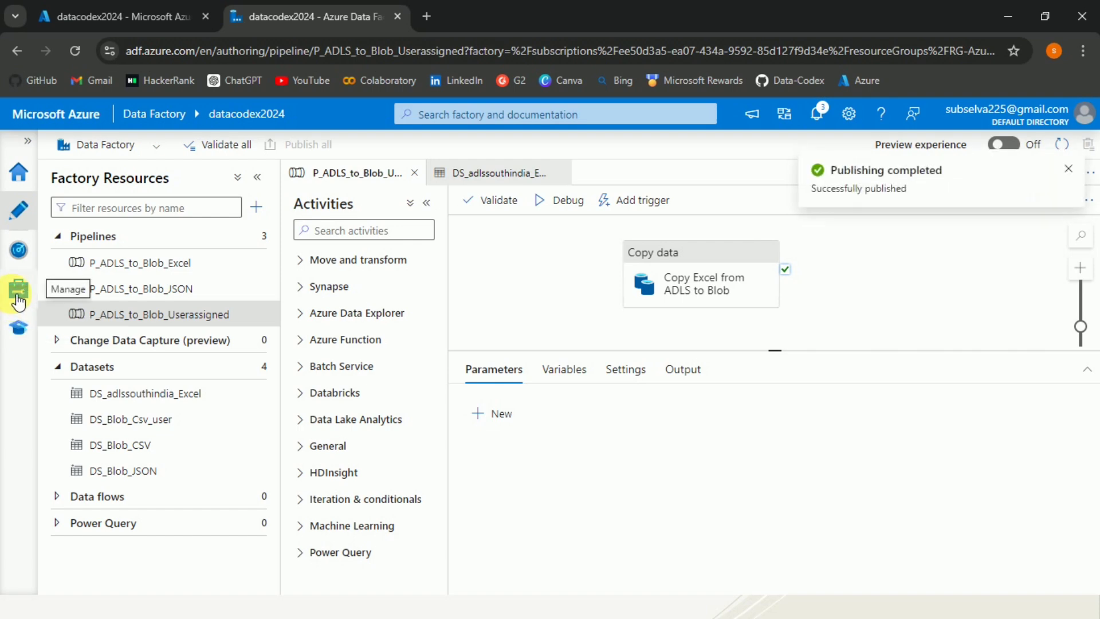
click(19, 299)
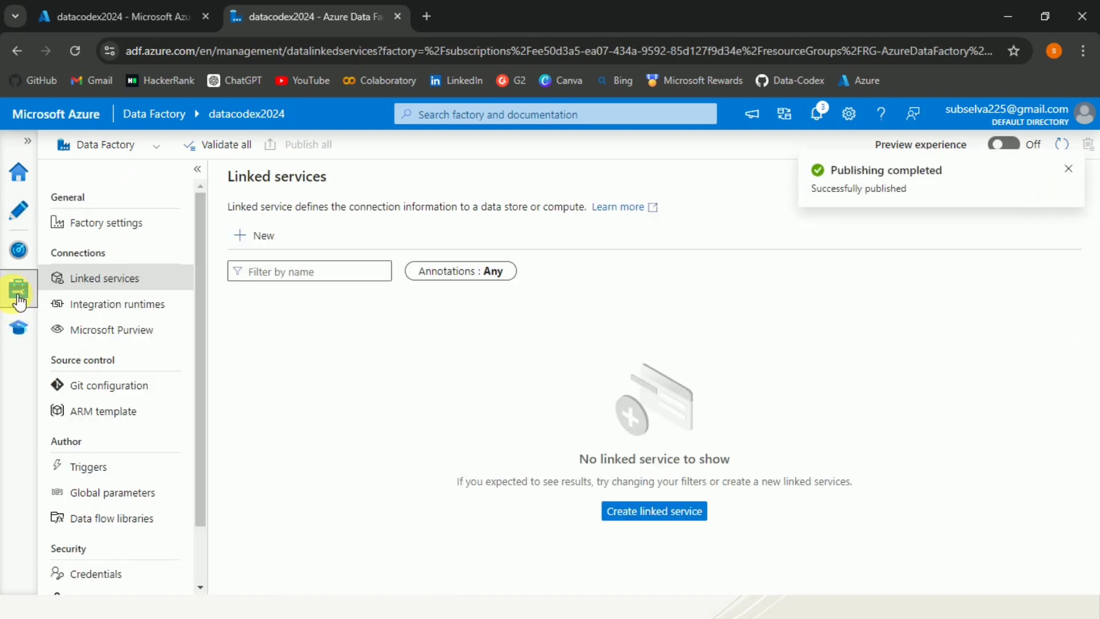
click(122, 575)
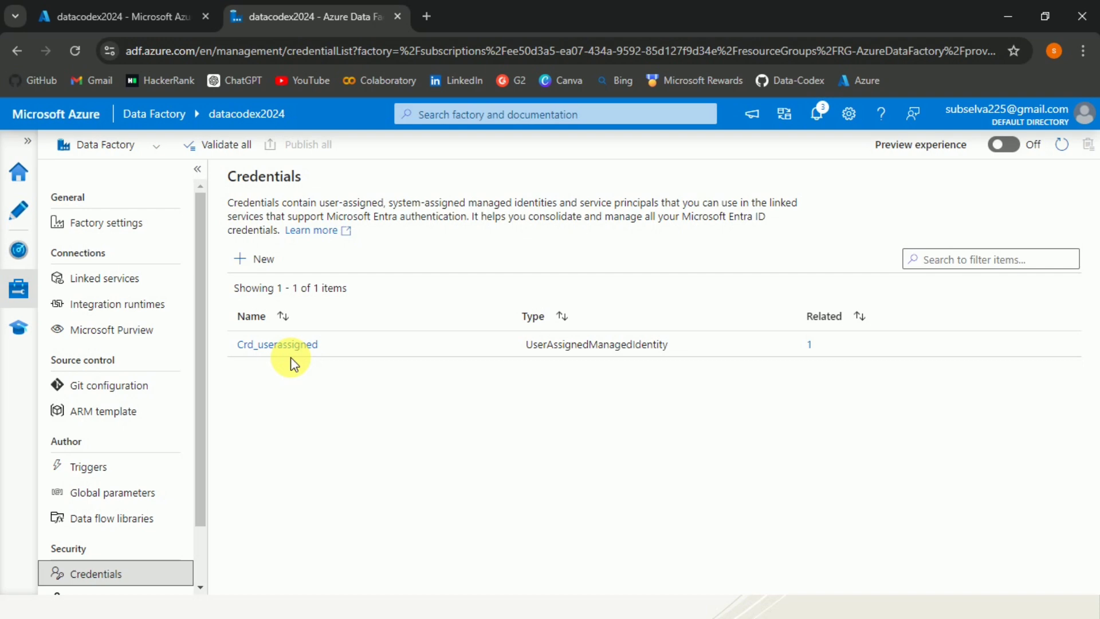
- Debug the P_ADLS_to_Blob_Userassigned pipeline and refresh its run output until the run finishes
click(28, 217)
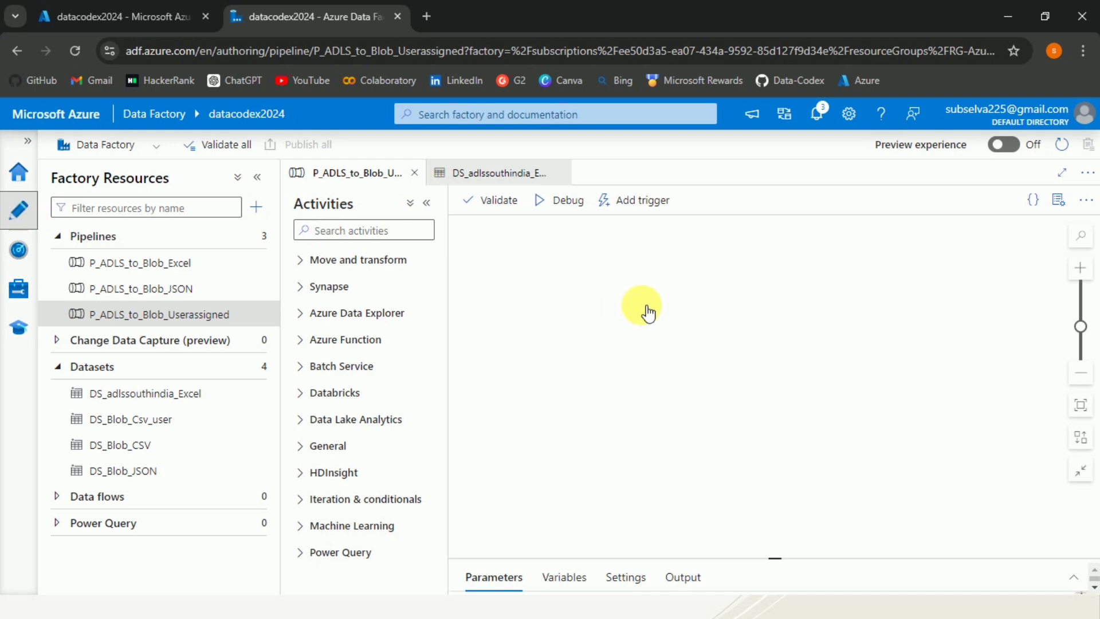
click(567, 201)
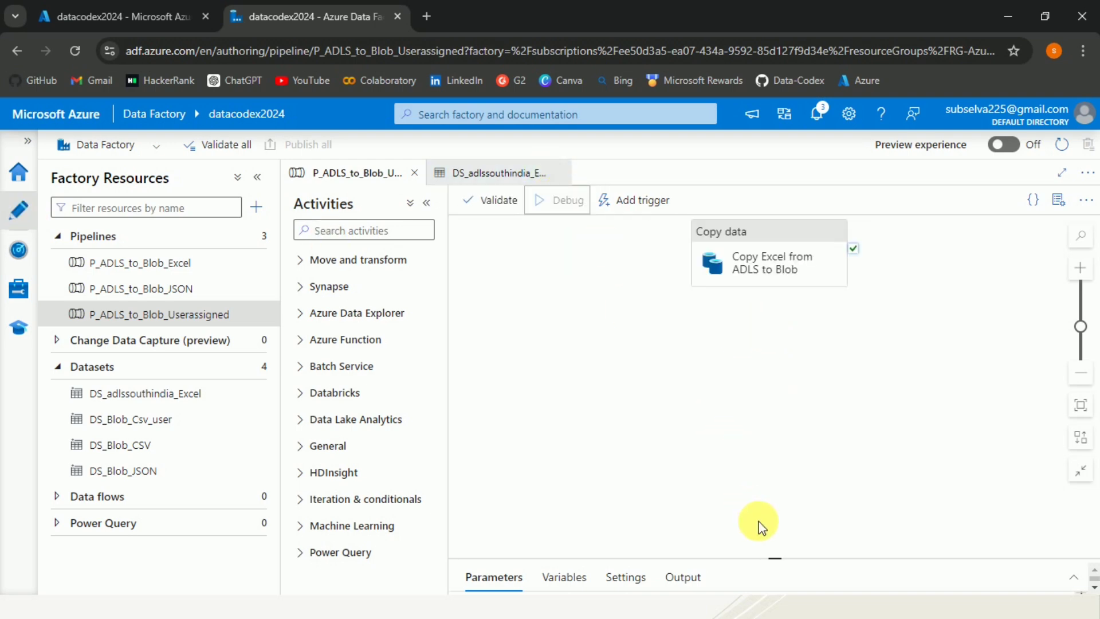
drag(774, 565, 785, 345)
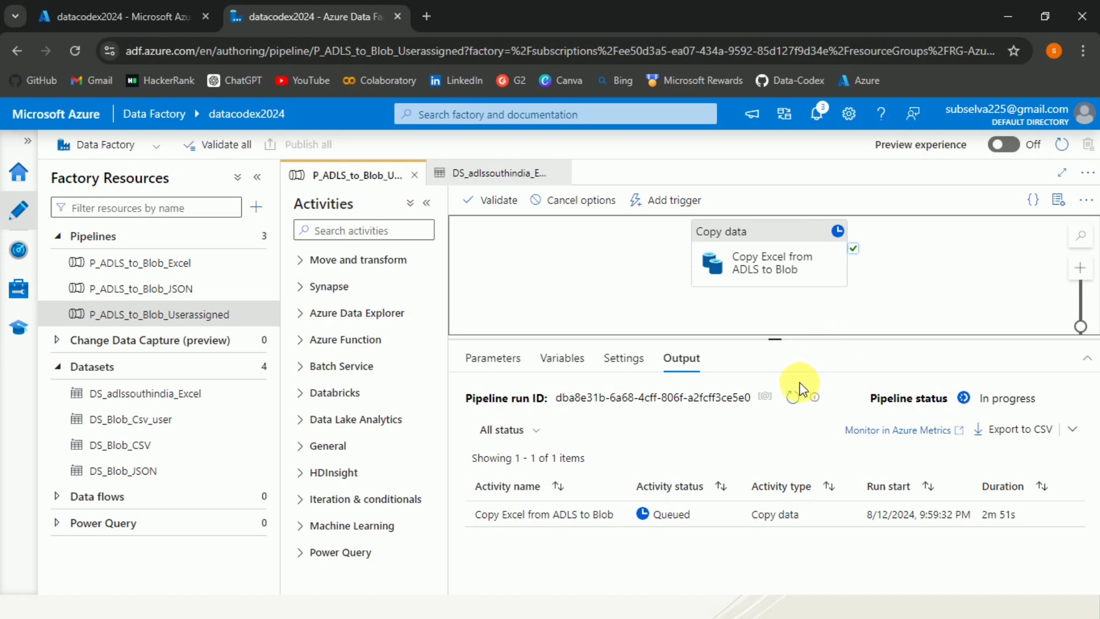
click(798, 400)
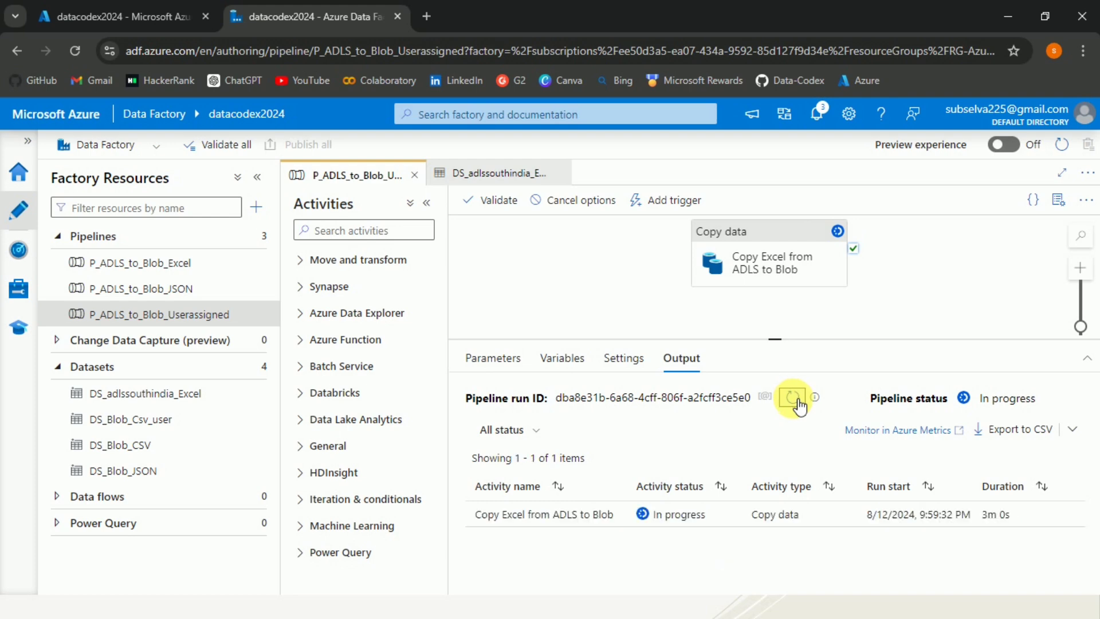
click(798, 401)
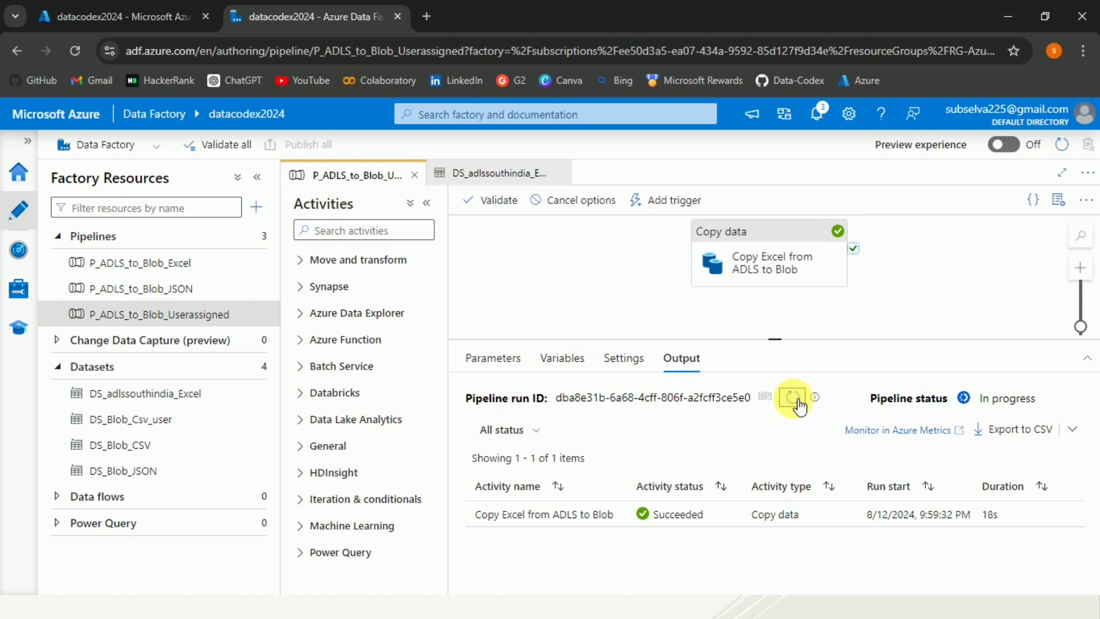
click(798, 401)
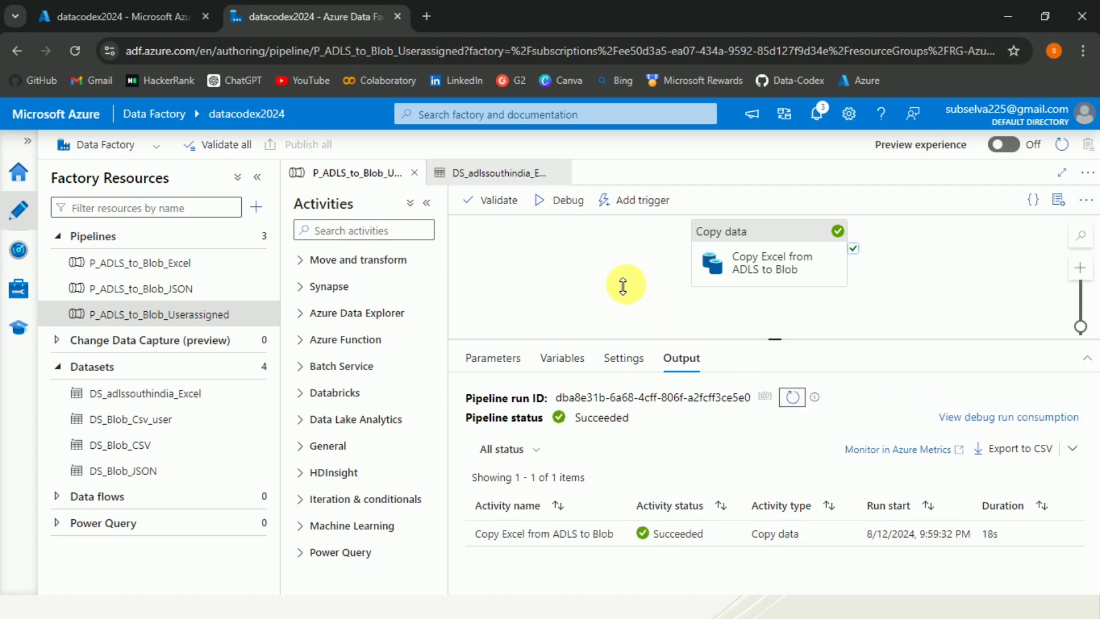
- Switch to the Azure portal and check the contents of the sample container in the blobstoragesouthindia storage account
click(174, 17)
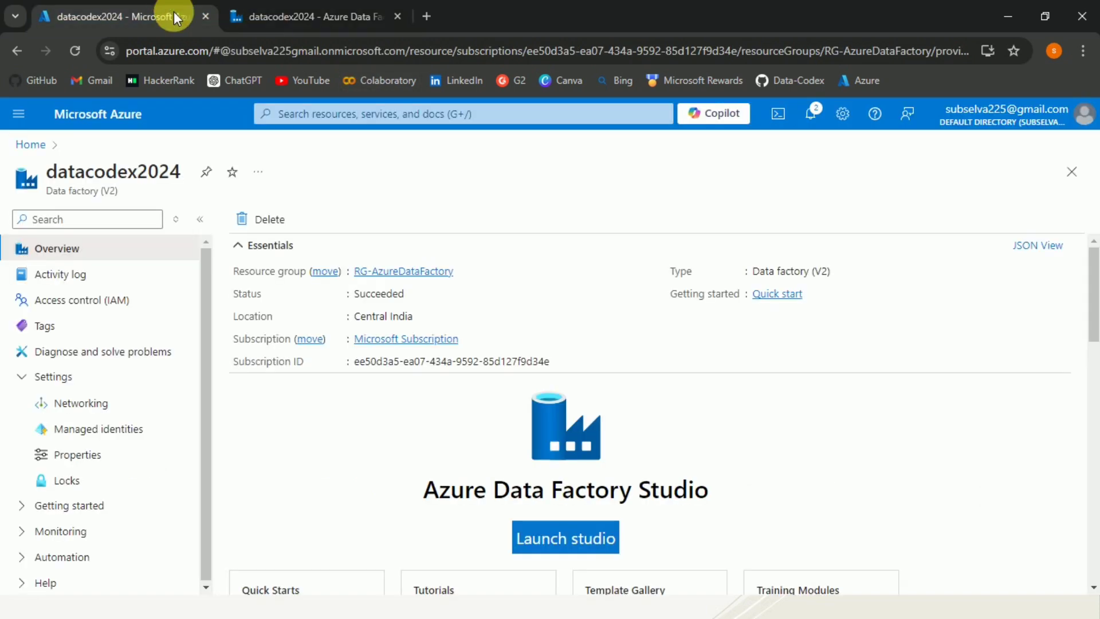
click(121, 116)
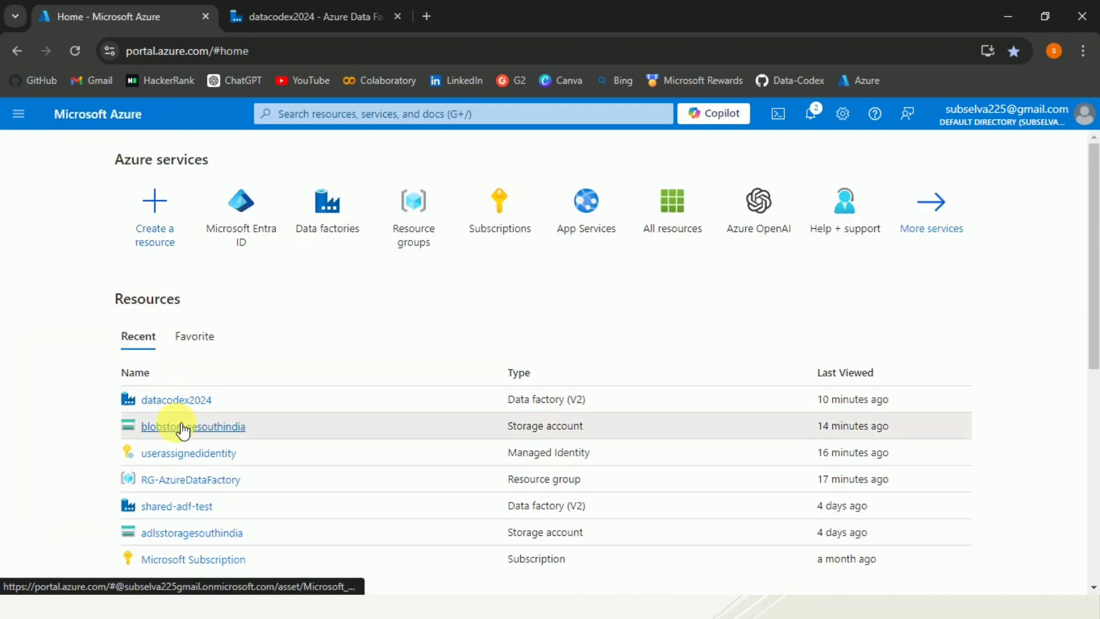
click(183, 428)
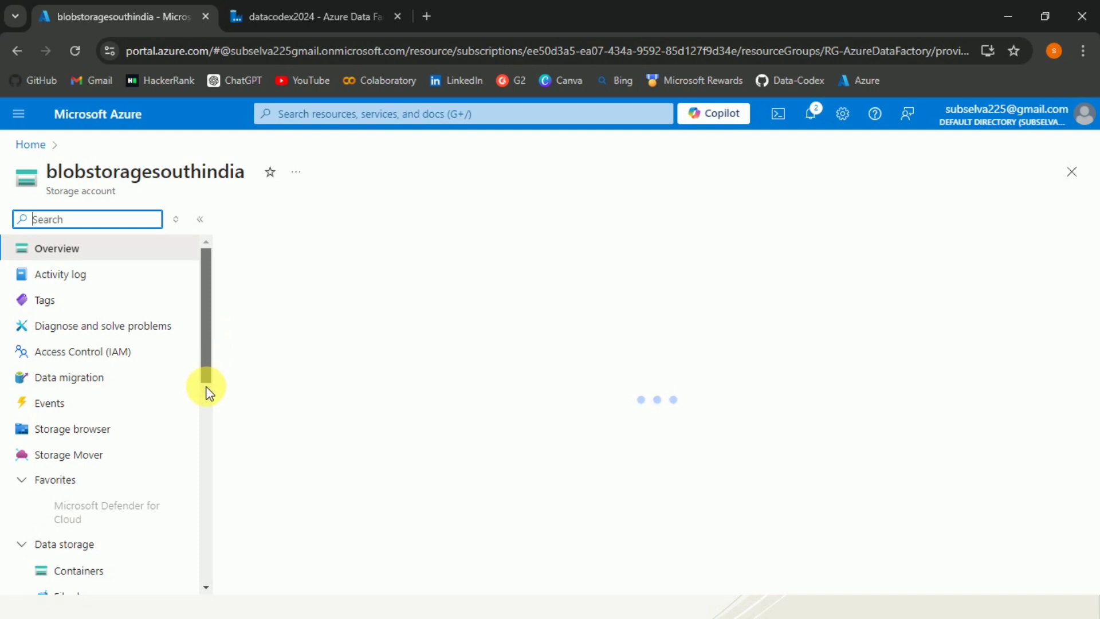
scroll(205, 378, down, 3)
drag(205, 378, 208, 389)
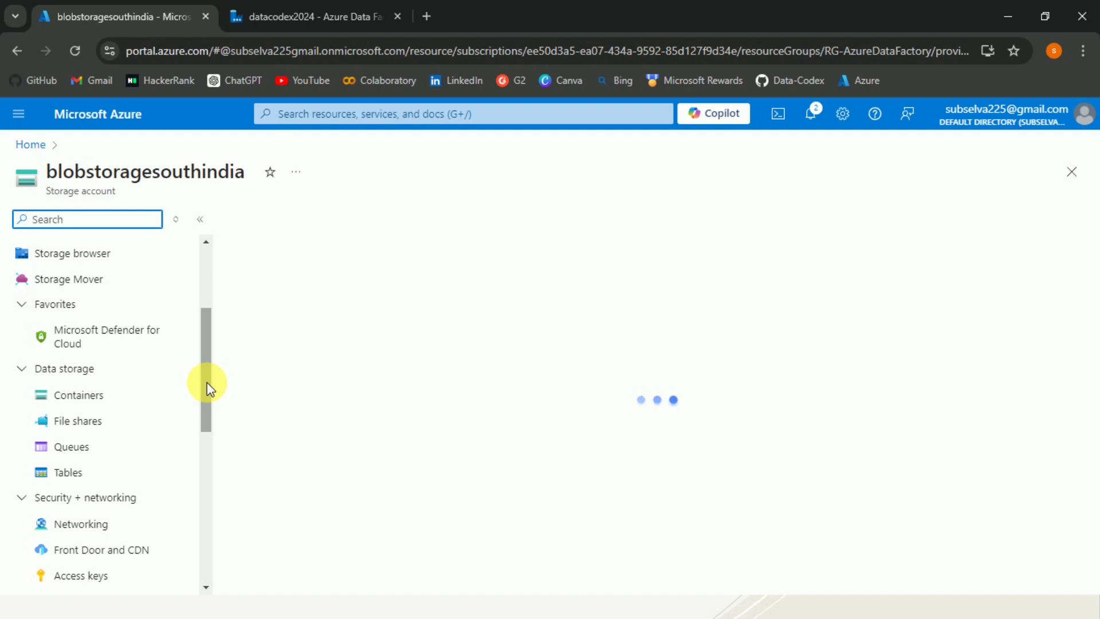
click(139, 398)
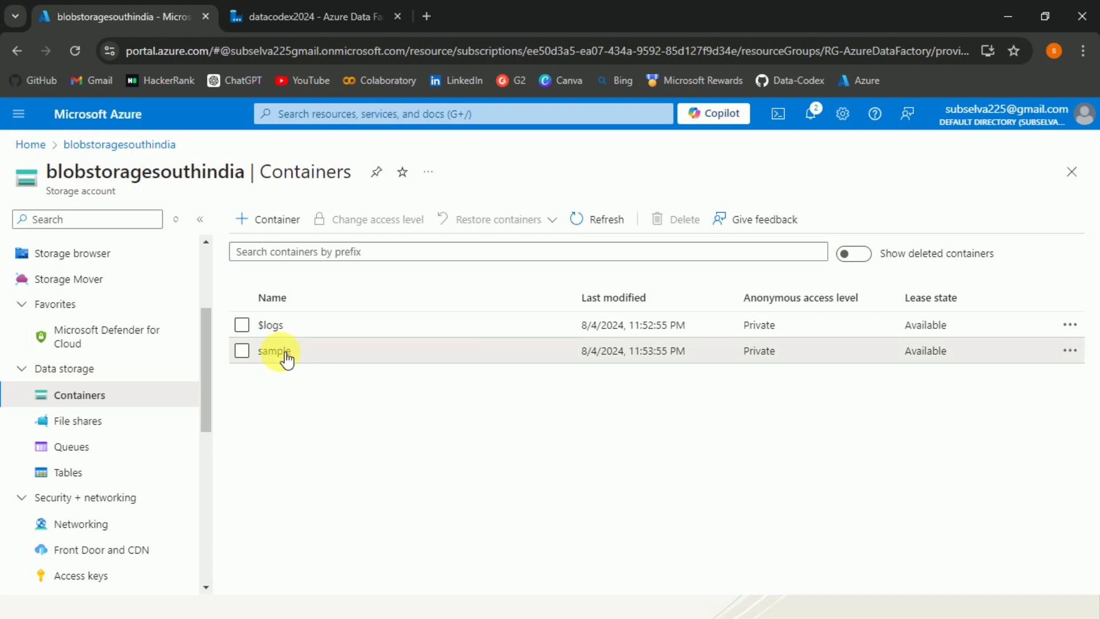
click(275, 352)
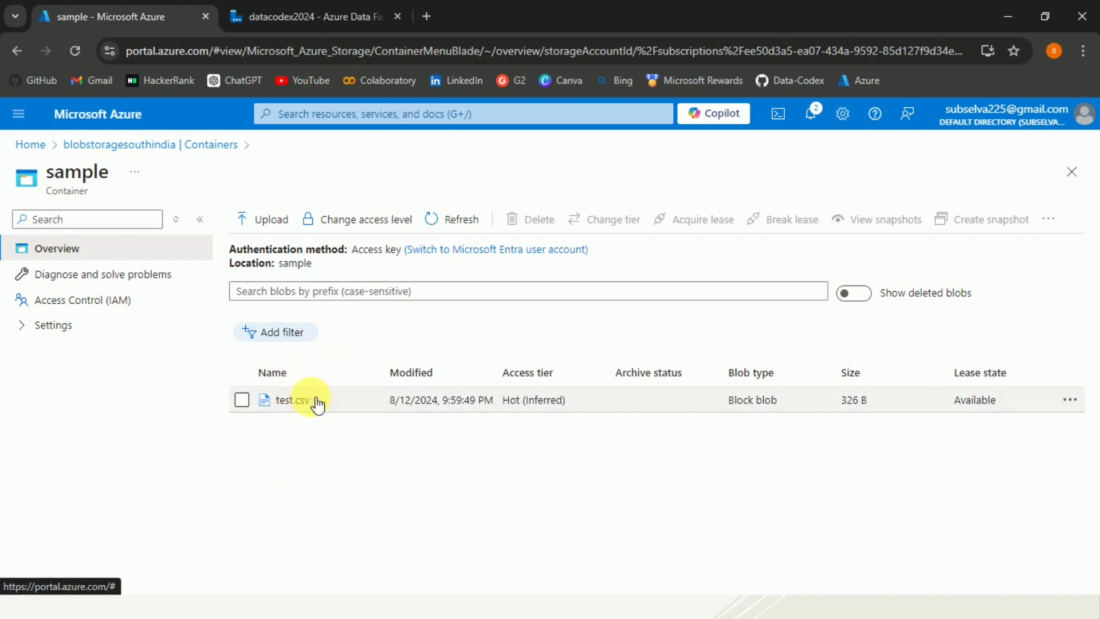
- Return to Data Factory and review the connection settings of the copy activity's sink dataset DS_Blob_Csv_user
click(289, 7)
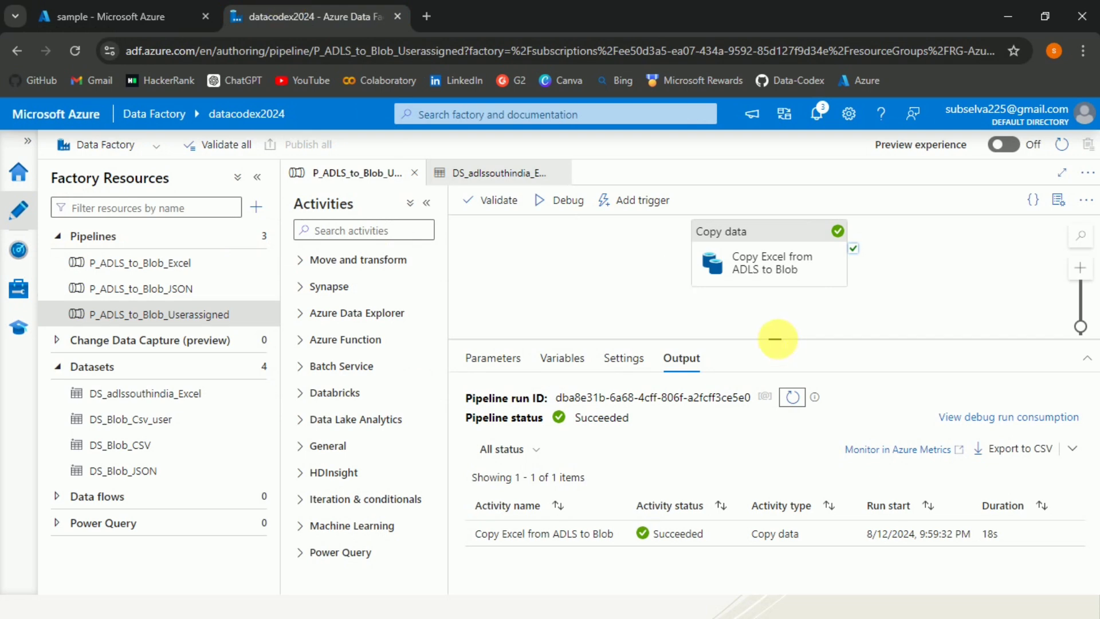
click(811, 273)
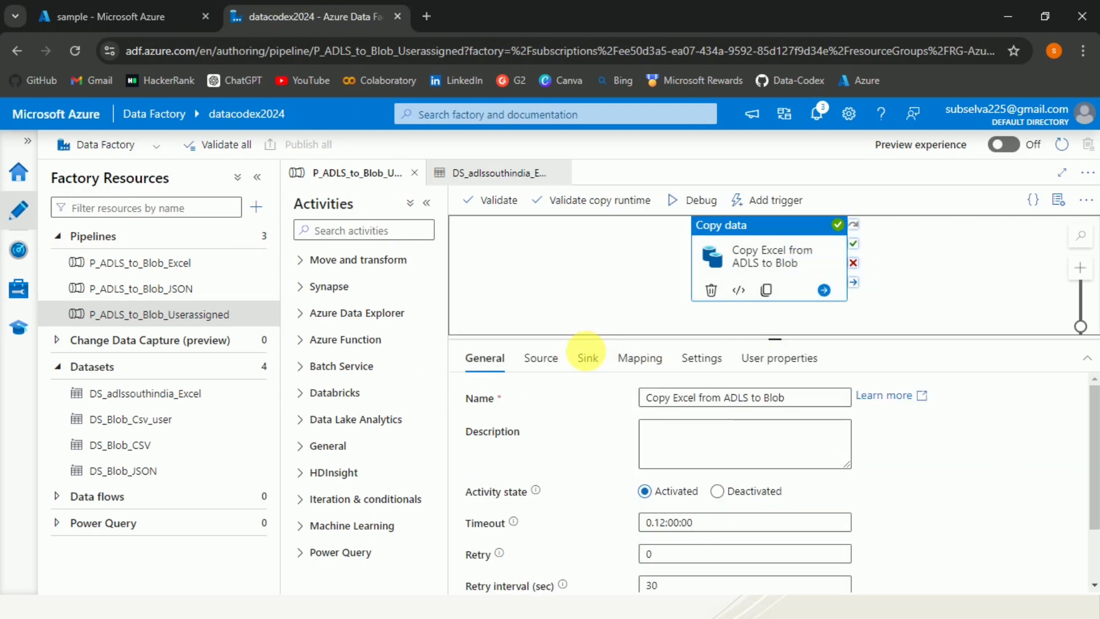
click(588, 360)
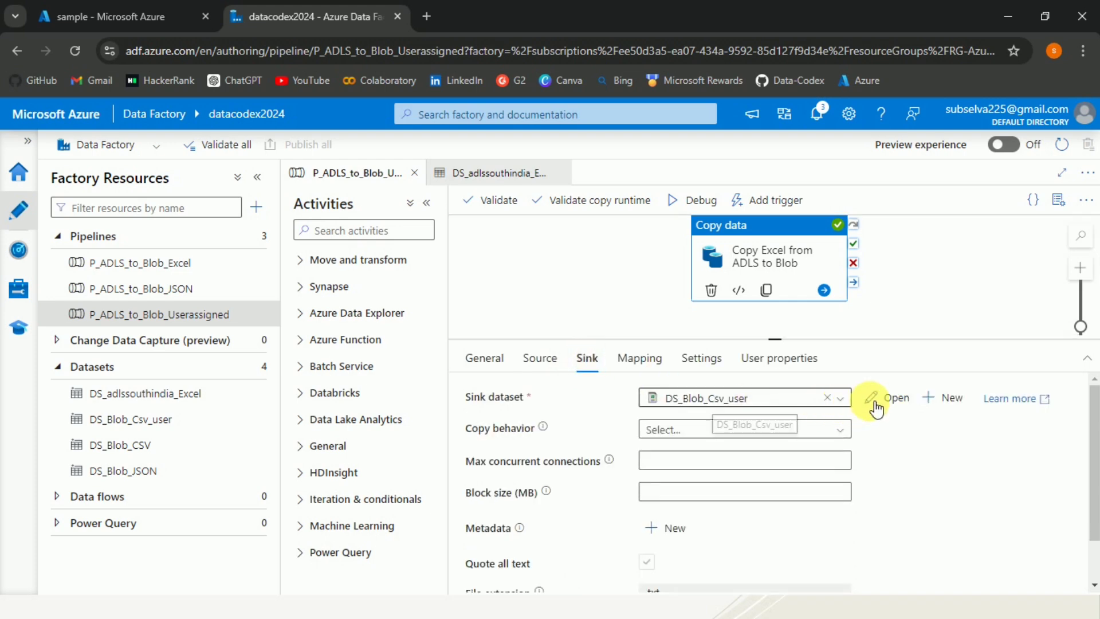
click(887, 398)
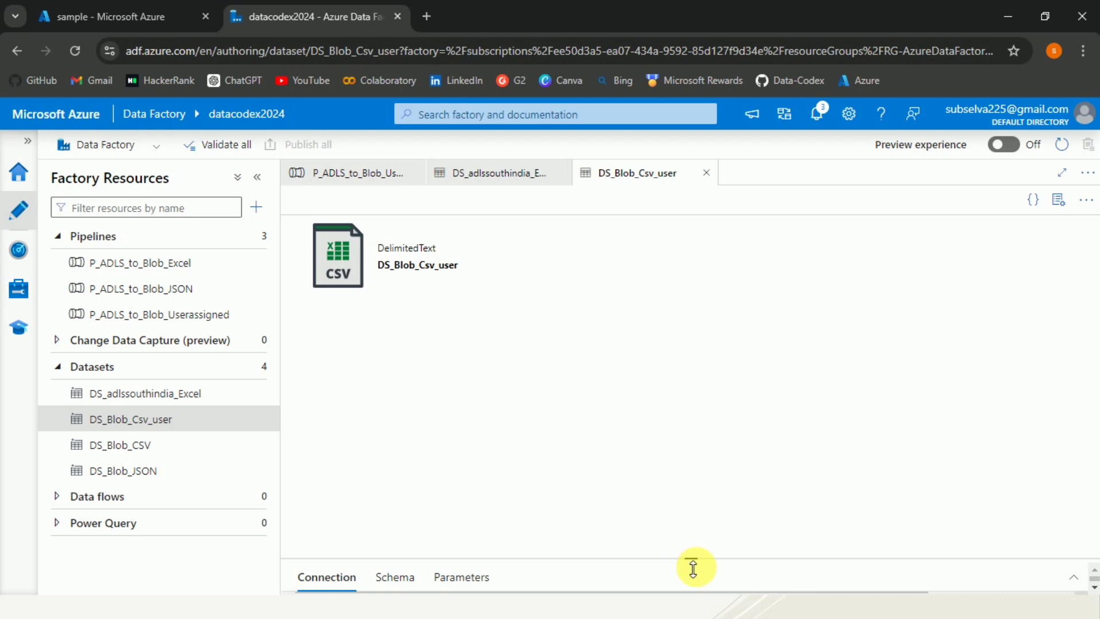
drag(693, 560, 666, 359)
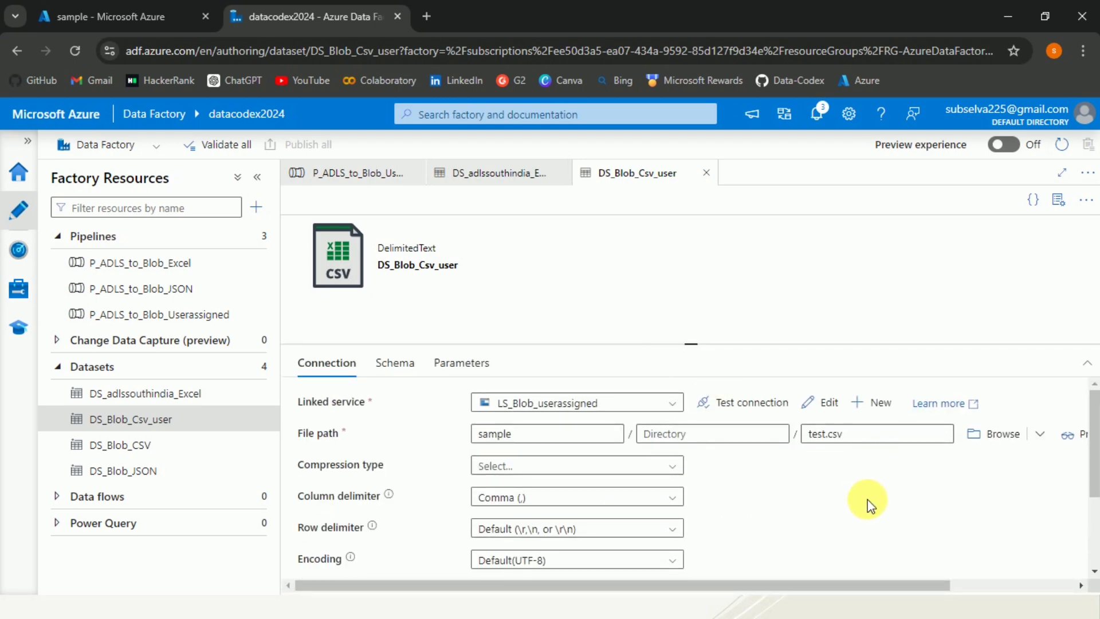